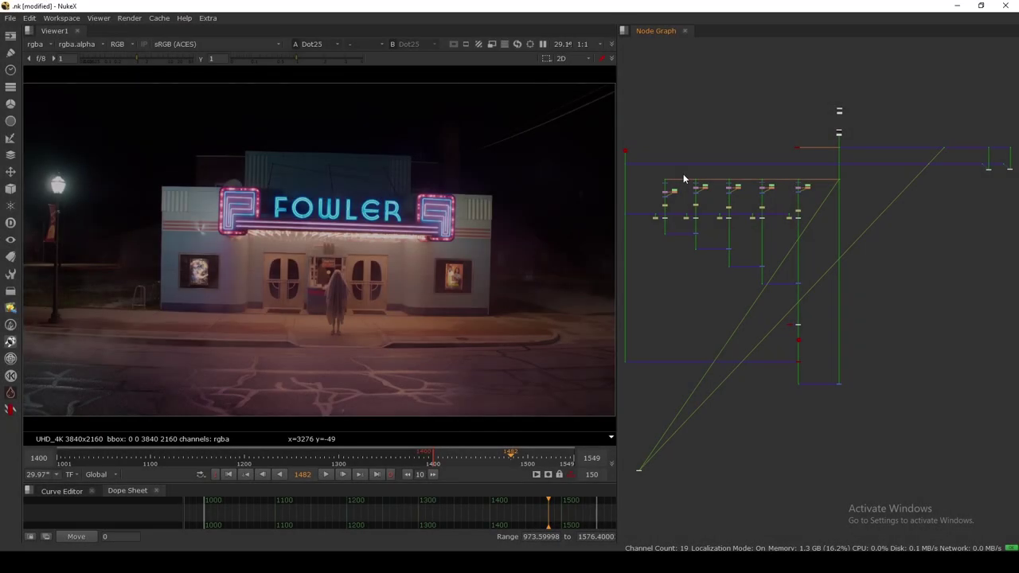
Examine the two existing ModelBuilder nodes in the node graph and the Dots feeding their inputs.
{"action": "middle_click_drag", "start_coordinate": [840, 163], "coordinate": [820, 169]}
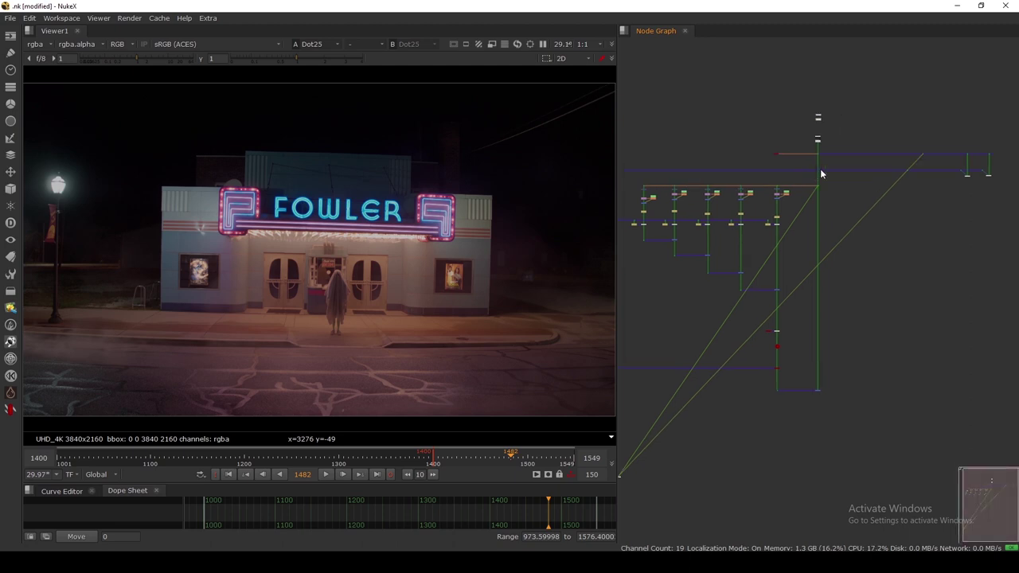
{"action": "scroll", "coordinate": [838, 183], "scroll_direction": "down", "scroll_amount": 2}
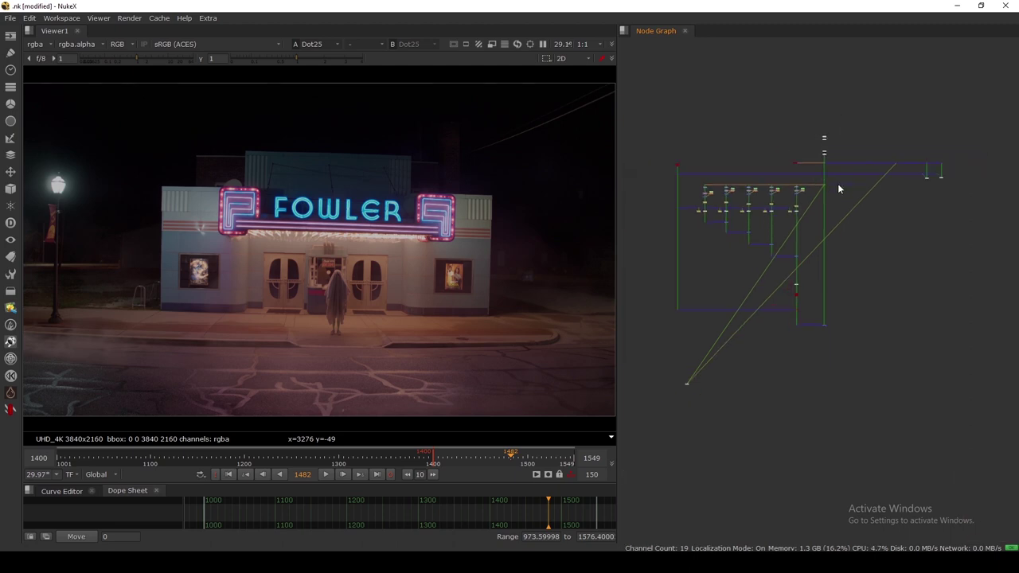
{"action": "left_click_drag", "start_coordinate": [632, 141], "coordinate": [818, 358]}
{"action": "scroll", "coordinate": [903, 227], "scroll_direction": "up", "scroll_amount": 5}
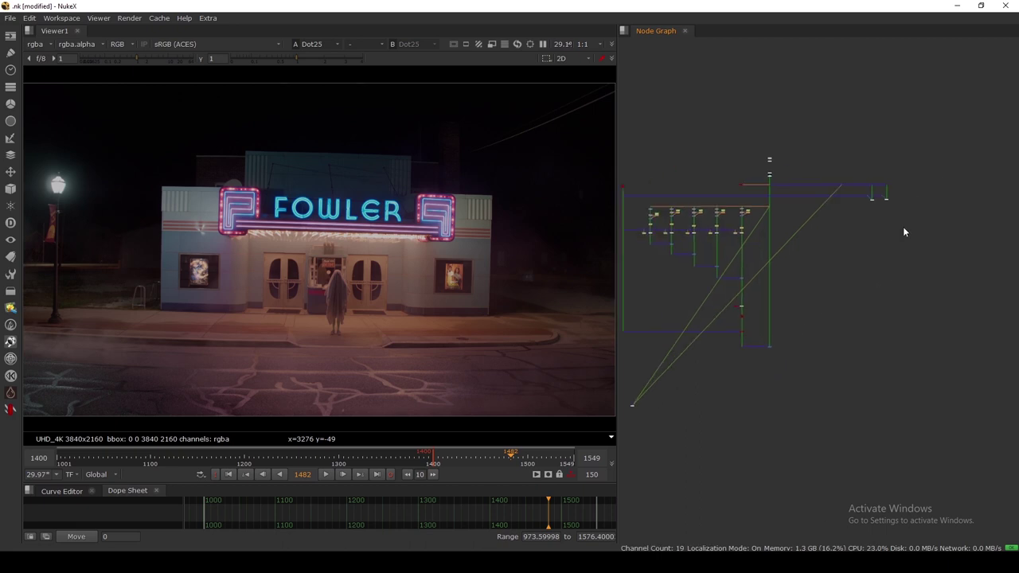
{"action": "scroll", "coordinate": [869, 183], "scroll_direction": "up", "scroll_amount": 2}
{"action": "left_click_drag", "start_coordinate": [947, 164], "coordinate": [777, 246]}
{"action": "scroll", "coordinate": [817, 237], "scroll_direction": "up", "scroll_amount": 2}
{"action": "left_click_drag", "start_coordinate": [933, 174], "coordinate": [755, 232]}
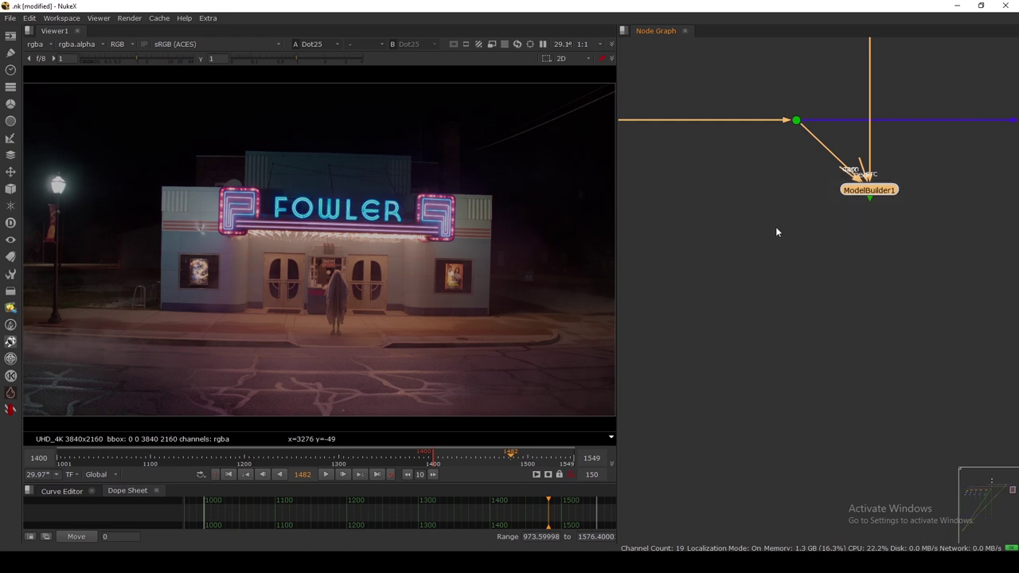
{"action": "left_click", "coordinate": [849, 207]}
{"action": "left_click", "coordinate": [869, 193]}
{"action": "scroll", "coordinate": [870, 191], "scroll_direction": "down", "scroll_amount": 2}
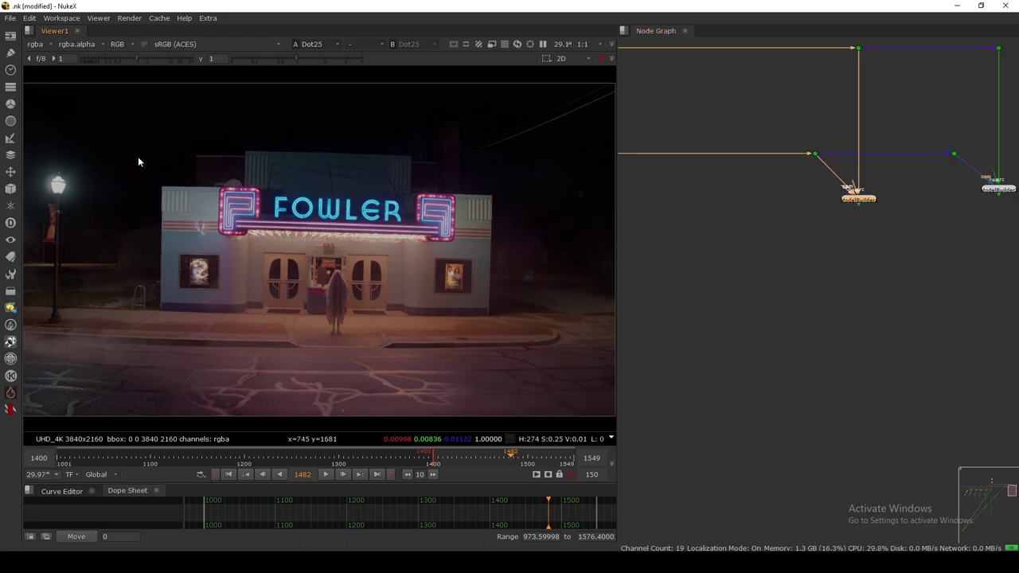
{"action": "left_click_drag", "start_coordinate": [138, 156], "coordinate": [502, 323]}
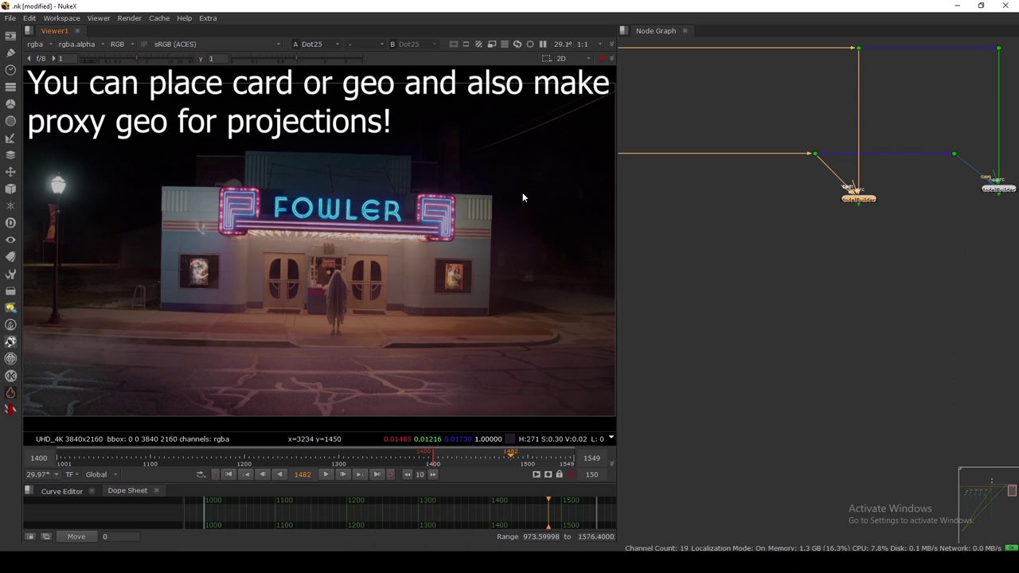
{"action": "left_click_drag", "start_coordinate": [584, 220], "coordinate": [529, 301]}
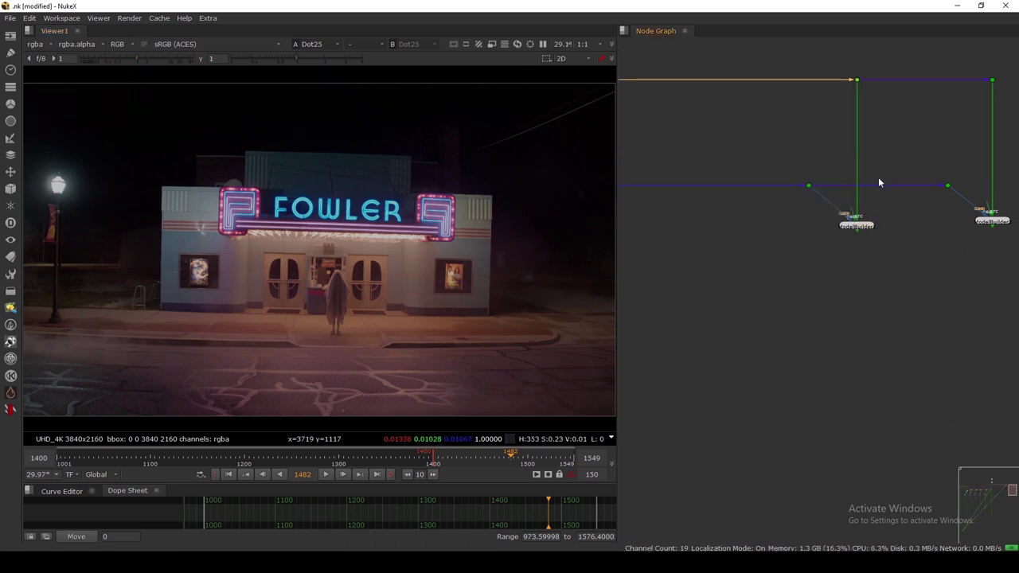
{"action": "left_click", "coordinate": [857, 228]}
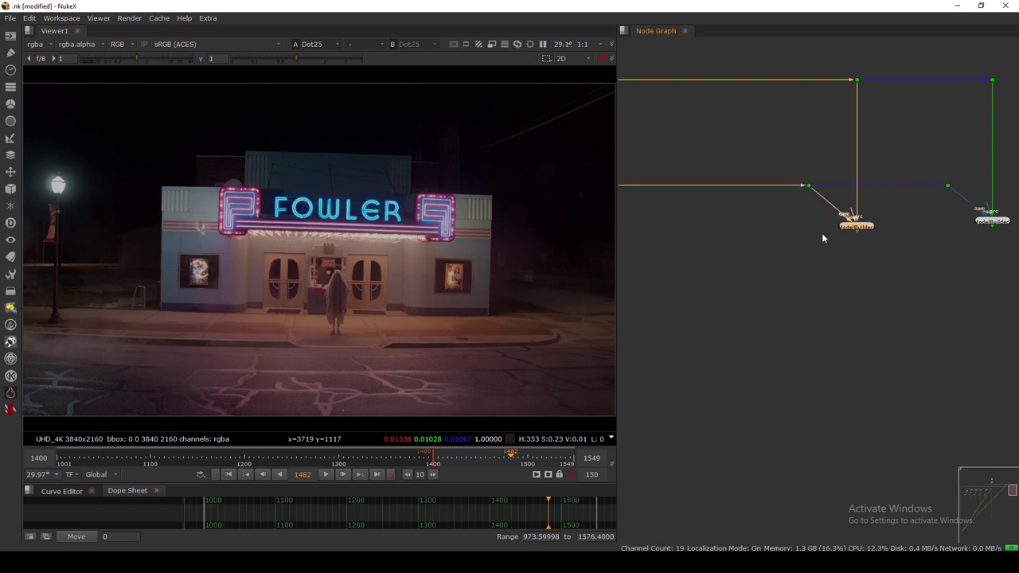
{"action": "left_click", "coordinate": [822, 233]}
{"action": "scroll", "coordinate": [722, 222], "scroll_direction": "up", "scroll_amount": 2}
{"action": "scroll", "coordinate": [753, 236], "scroll_direction": "down", "scroll_amount": 3}
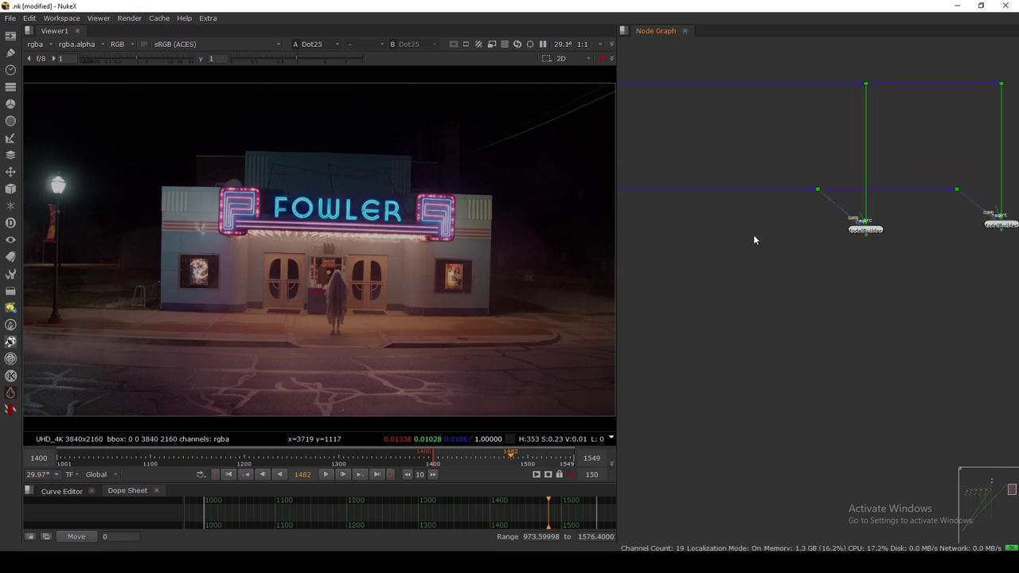
Show the lower camera Dot in the viewer and inspect the camera in the 3D scene.
{"action": "middle_click_drag", "start_coordinate": [711, 219], "coordinate": [881, 222]}
{"action": "left_click_drag", "start_coordinate": [788, 90], "coordinate": [723, 141]}
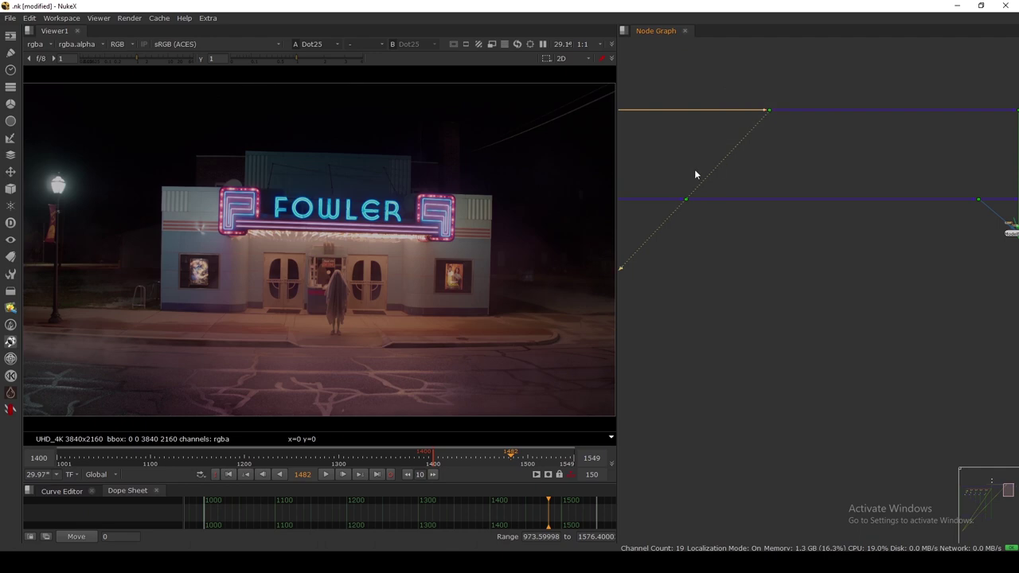
{"action": "middle_click_drag", "start_coordinate": [687, 172], "coordinate": [729, 179]}
{"action": "left_click_drag", "start_coordinate": [703, 179], "coordinate": [750, 231]}
{"action": "key", "text": "1"}
{"action": "scroll", "coordinate": [399, 217], "scroll_direction": "down", "scroll_amount": 2}
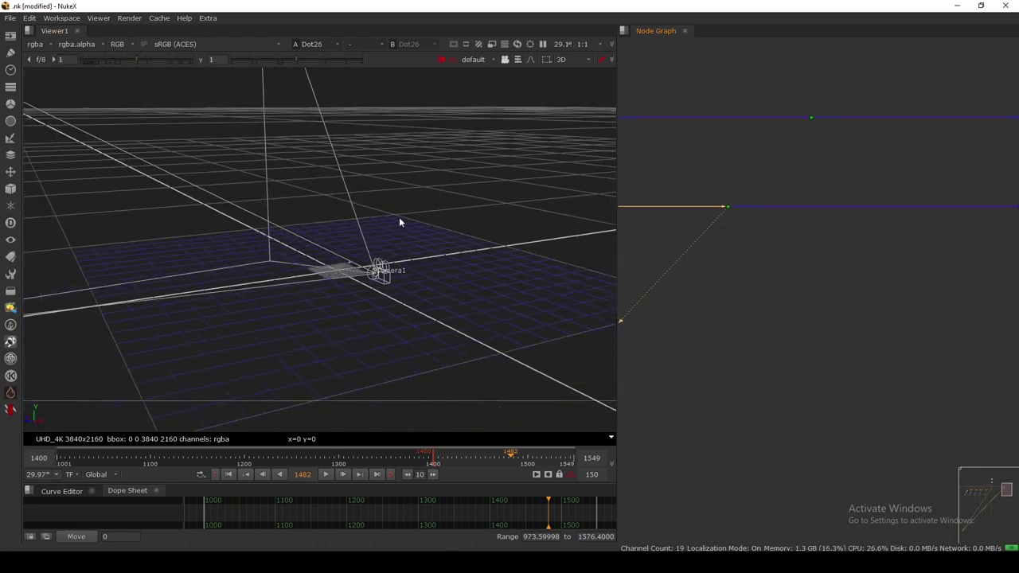
{"action": "left_click_drag", "start_coordinate": [399, 216], "coordinate": [454, 209], "text": "ctrl"}
{"action": "scroll", "coordinate": [351, 250], "scroll_direction": "down", "scroll_amount": 2}
Compare the theater plate with the 3D camera scene by viewing their Dots alternately, moving to frame 1437.
{"action": "left_click_drag", "start_coordinate": [830, 95], "coordinate": [798, 127]}
{"action": "key", "text": "1"}
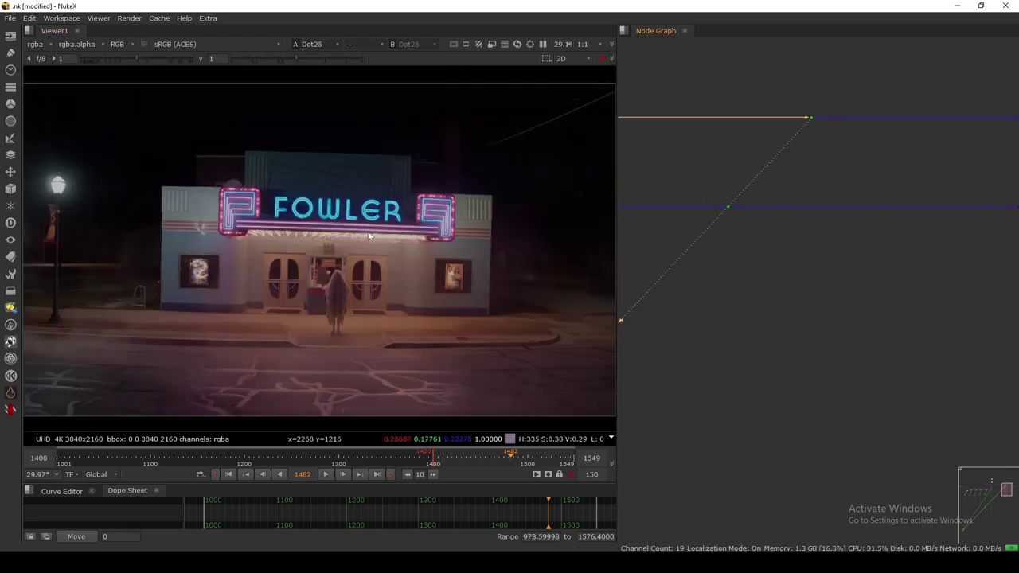
{"action": "left_click_drag", "start_coordinate": [491, 194], "coordinate": [177, 298], "text": "ctrl+shift"}
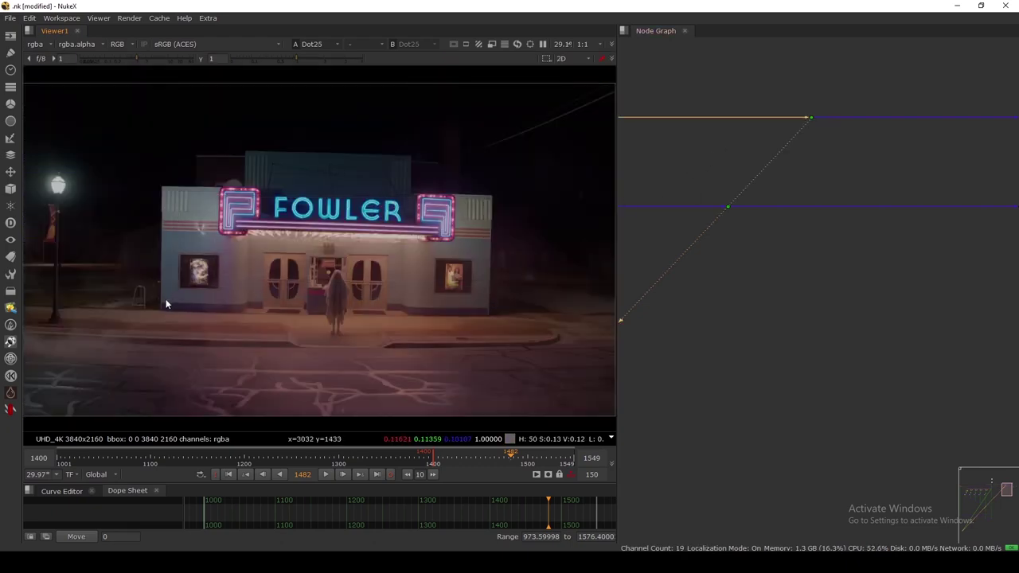
{"action": "left_click_drag", "start_coordinate": [65, 175], "coordinate": [33, 337], "text": "ctrl+shift"}
{"action": "left_click_drag", "start_coordinate": [700, 182], "coordinate": [771, 253]}
{"action": "key", "text": "1"}
{"action": "left_click_drag", "start_coordinate": [478, 264], "coordinate": [448, 236], "text": "ctrl"}
{"action": "mouse_move", "coordinate": [468, 460]}
{"action": "left_mouse_down"}
{"action": "mouse_move", "coordinate": [539, 460]}
{"action": "mouse_move", "coordinate": [468, 459]}
{"action": "left_mouse_up"}
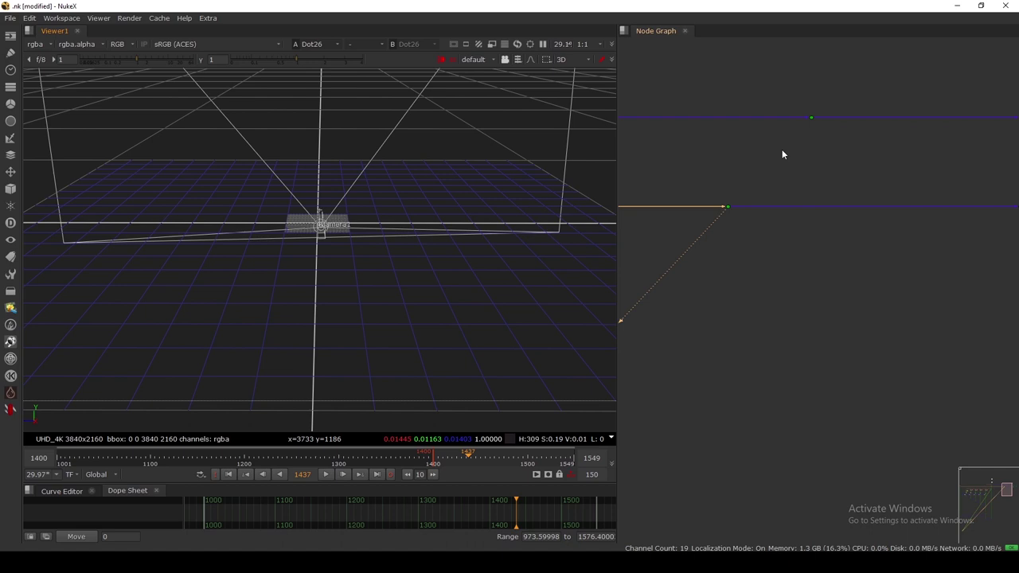
{"action": "left_click_drag", "start_coordinate": [782, 149], "coordinate": [825, 117]}
{"action": "key", "text": "1"}
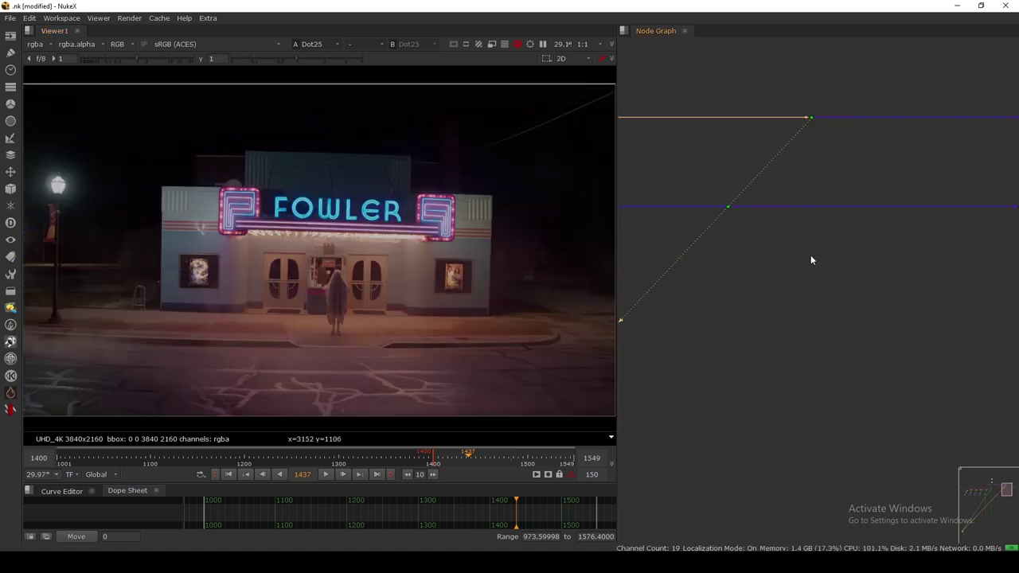
Add an unconnected ModelBuilder node below the camera and plate Dots.
{"action": "left_click", "coordinate": [809, 255]}
{"action": "key", "text": "Tab"}
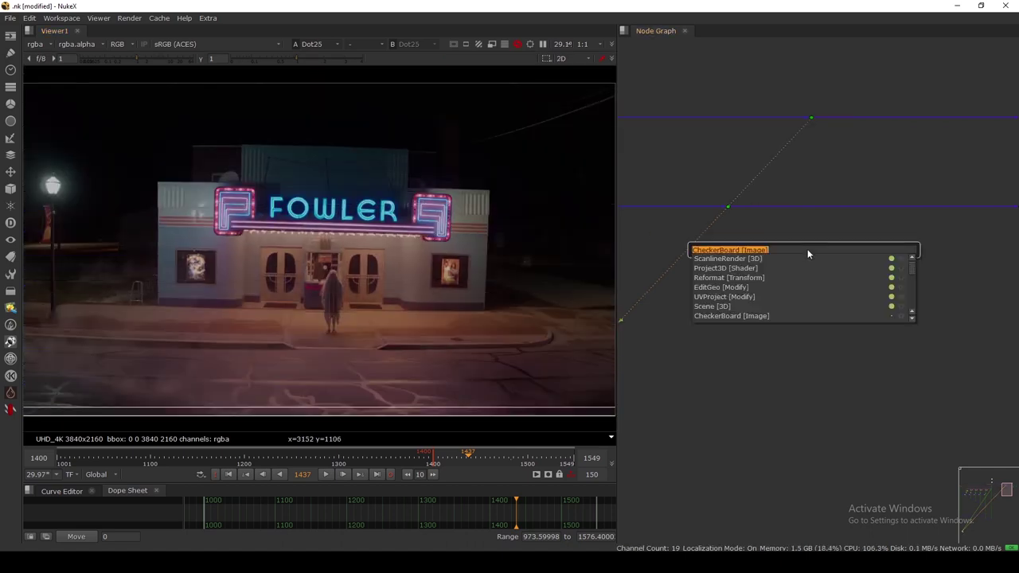
{"action": "type", "text": "m"}
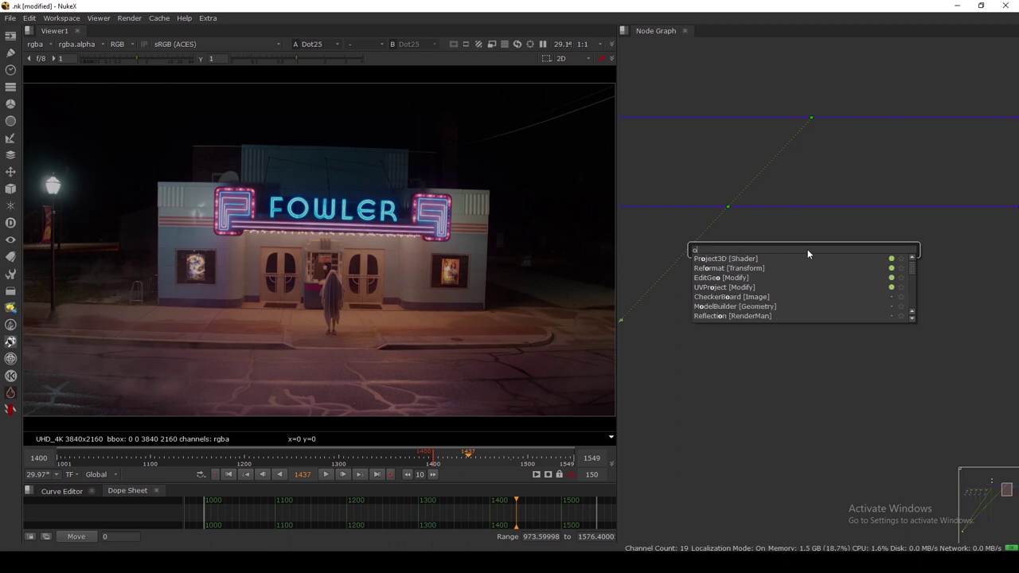
{"action": "type", "text": "odel"}
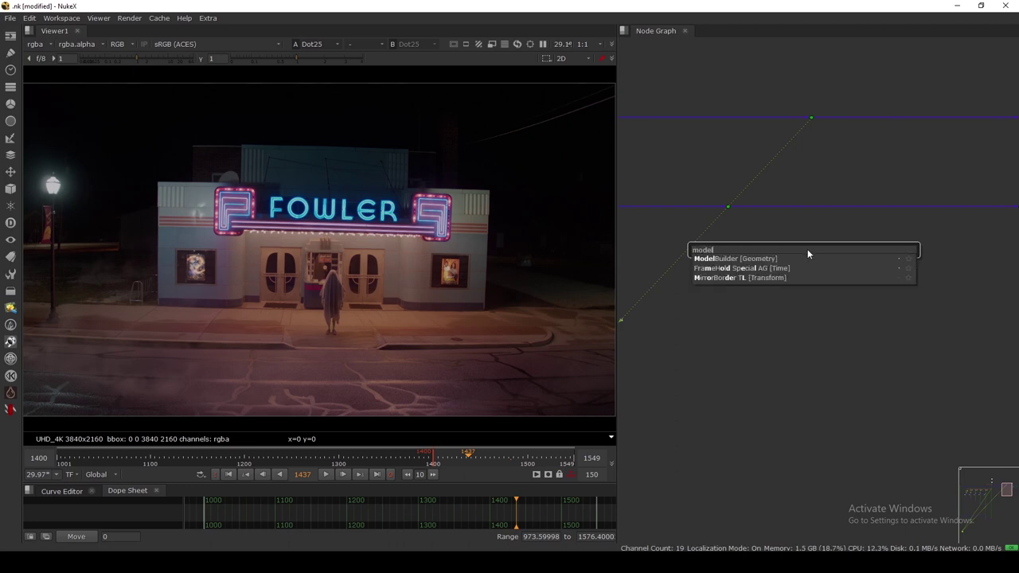
{"action": "key", "text": "Return"}
{"action": "left_click_drag", "start_coordinate": [632, 119], "coordinate": [571, 233]}
{"action": "scroll", "coordinate": [782, 211], "scroll_direction": "up", "scroll_amount": 3}
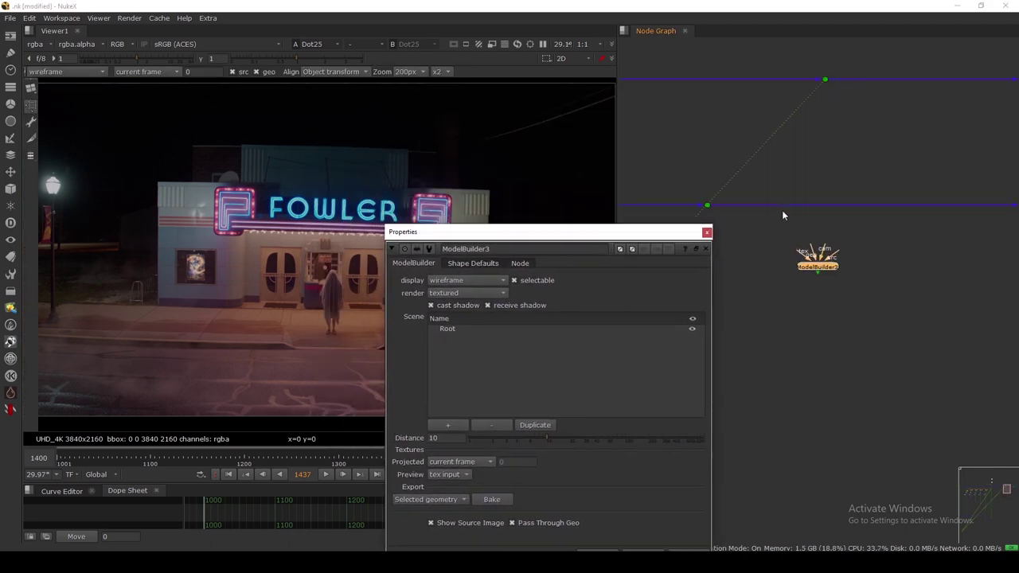
{"action": "middle_click_drag", "start_coordinate": [781, 229], "coordinate": [749, 137]}
{"action": "scroll", "coordinate": [862, 125], "scroll_direction": "up", "scroll_amount": 3}
{"action": "left_click", "coordinate": [862, 133]}
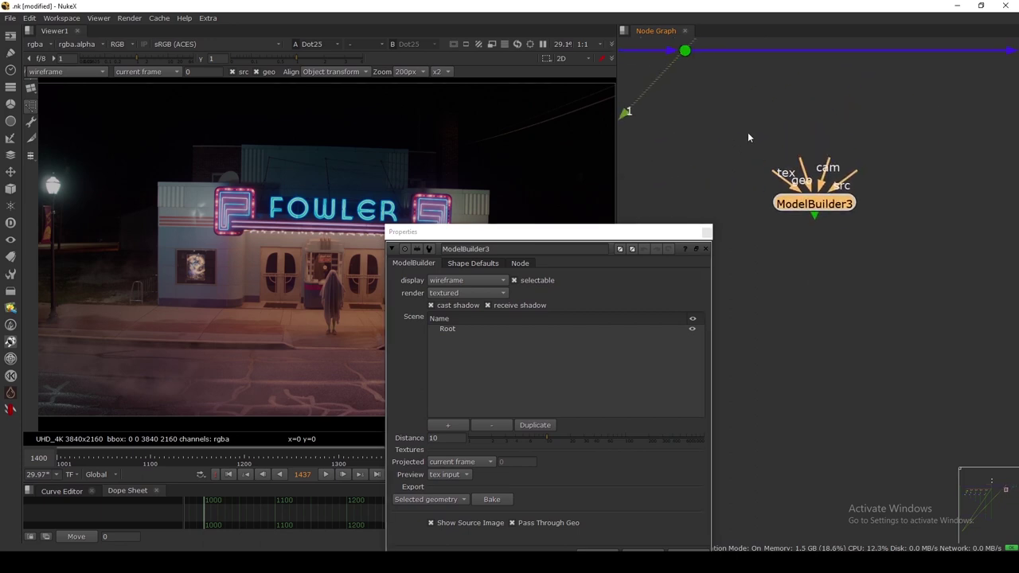
Connect the new ModelBuilder's cam input to the camera Dot and its src input to the plate Dot, placing the node beneath the plate Dot.
{"action": "left_click_drag", "start_coordinate": [777, 177], "coordinate": [730, 192]}
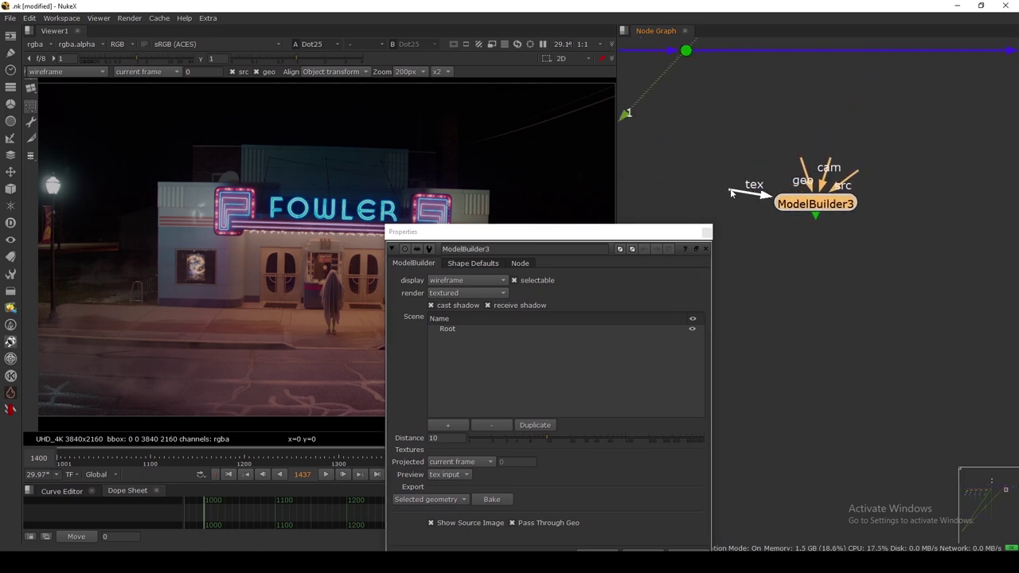
{"action": "middle_click_drag", "start_coordinate": [857, 172], "coordinate": [866, 189]}
{"action": "left_click_drag", "start_coordinate": [866, 189], "coordinate": [908, 170]}
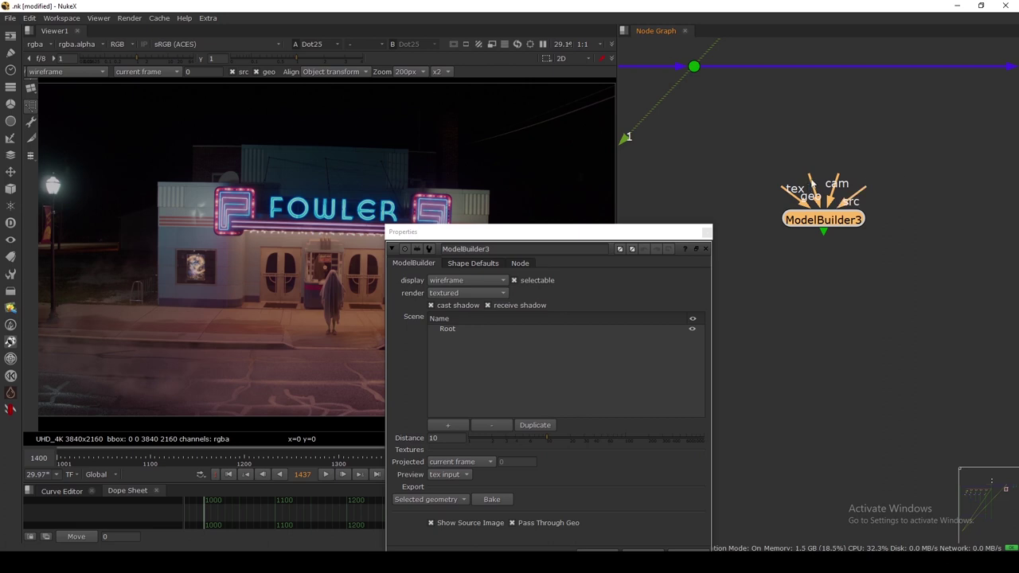
{"action": "left_click_drag", "start_coordinate": [838, 182], "coordinate": [695, 71]}
{"action": "scroll", "coordinate": [695, 71], "scroll_direction": "down", "scroll_amount": 3}
{"action": "middle_click_drag", "start_coordinate": [715, 83], "coordinate": [757, 183]}
{"action": "left_click_drag", "start_coordinate": [827, 239], "coordinate": [855, 45]}
{"action": "left_click_drag", "start_coordinate": [801, 253], "coordinate": [853, 250]}
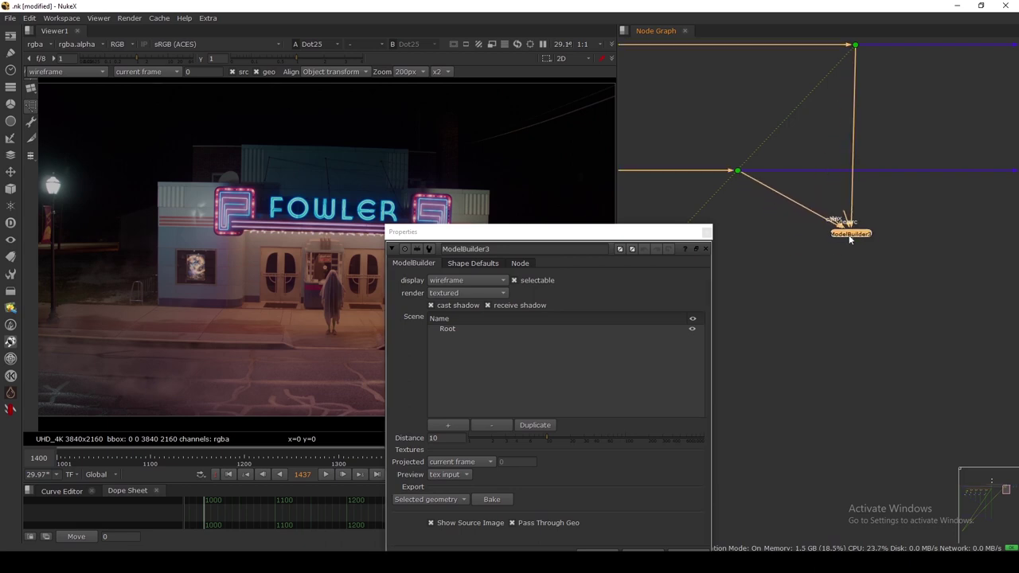
Show the new ModelBuilder in the viewer through Camera1, with its properties window moved clear of the image.
{"action": "key", "text": "1"}
{"action": "left_click_drag", "start_coordinate": [570, 241], "coordinate": [810, 93]}
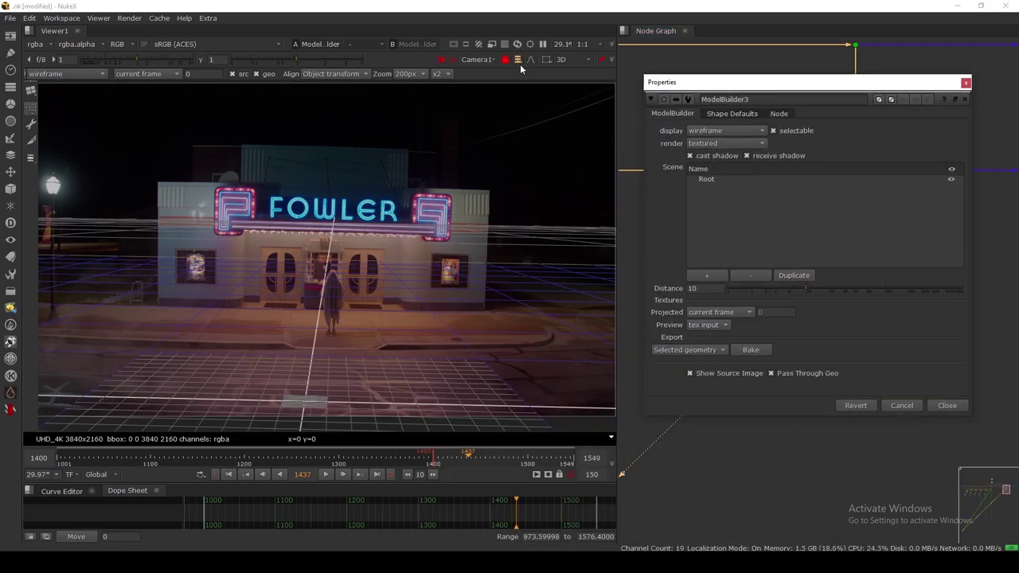
{"action": "left_click", "coordinate": [478, 60]}
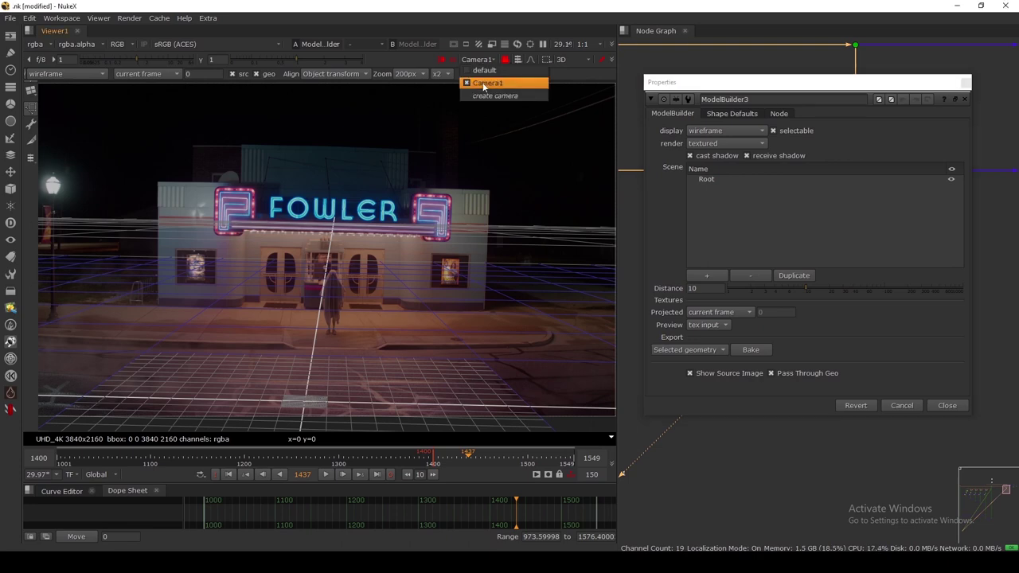
{"action": "left_click", "coordinate": [483, 86]}
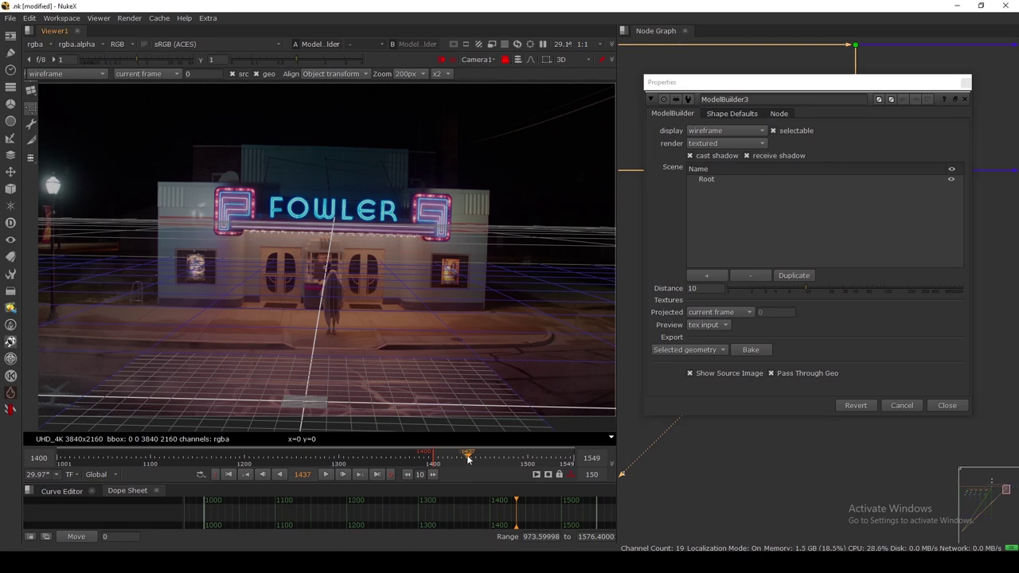
Go to frame 1534 and brighten the viewer image with gain 13 and gamma 0.33.
{"action": "mouse_move", "coordinate": [468, 459]}
{"action": "left_mouse_down"}
{"action": "mouse_move", "coordinate": [494, 459]}
{"action": "mouse_move", "coordinate": [472, 459]}
{"action": "left_mouse_up"}
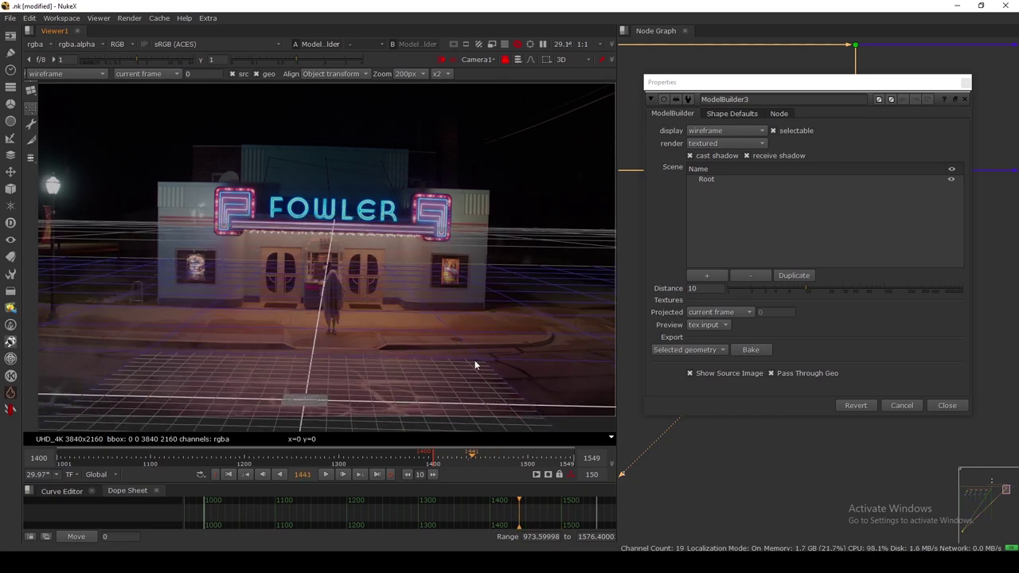
{"action": "left_click", "coordinate": [467, 460]}
{"action": "left_click", "coordinate": [560, 460]}
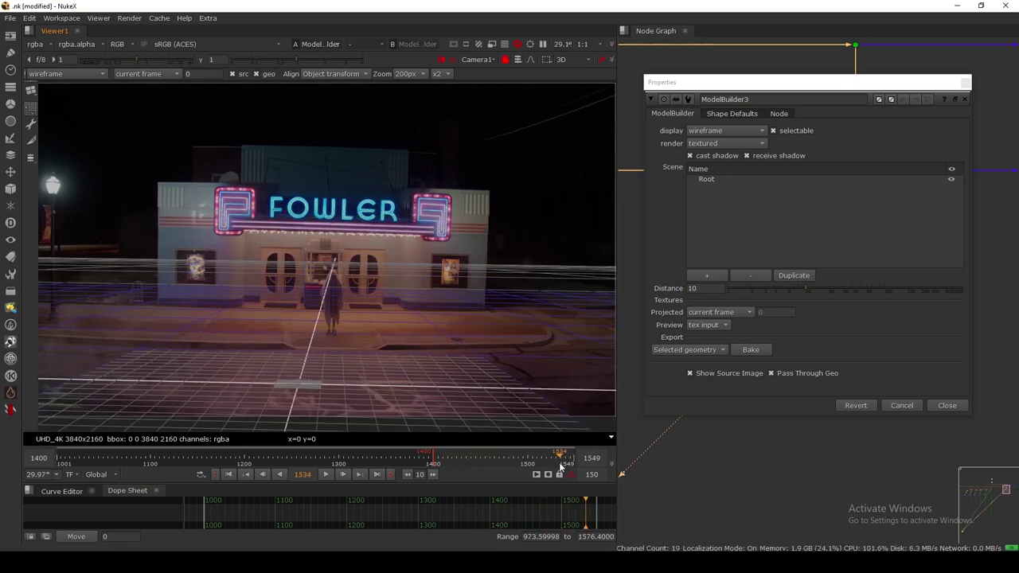
{"action": "left_click", "coordinate": [171, 59]}
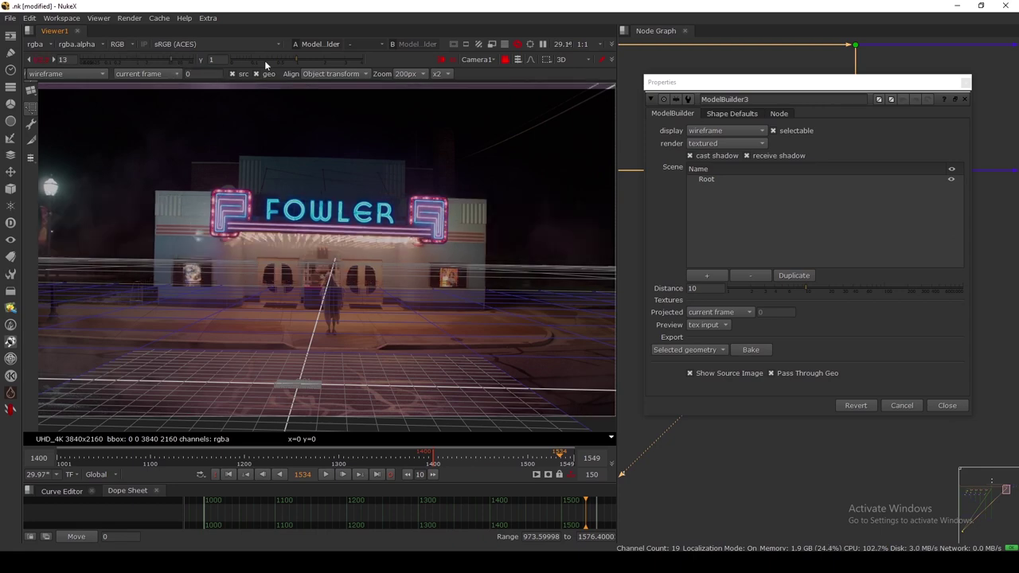
{"action": "mouse_move", "coordinate": [265, 61]}
{"action": "left_mouse_down"}
{"action": "mouse_move", "coordinate": [285, 59]}
{"action": "mouse_move", "coordinate": [269, 60]}
{"action": "left_mouse_up"}
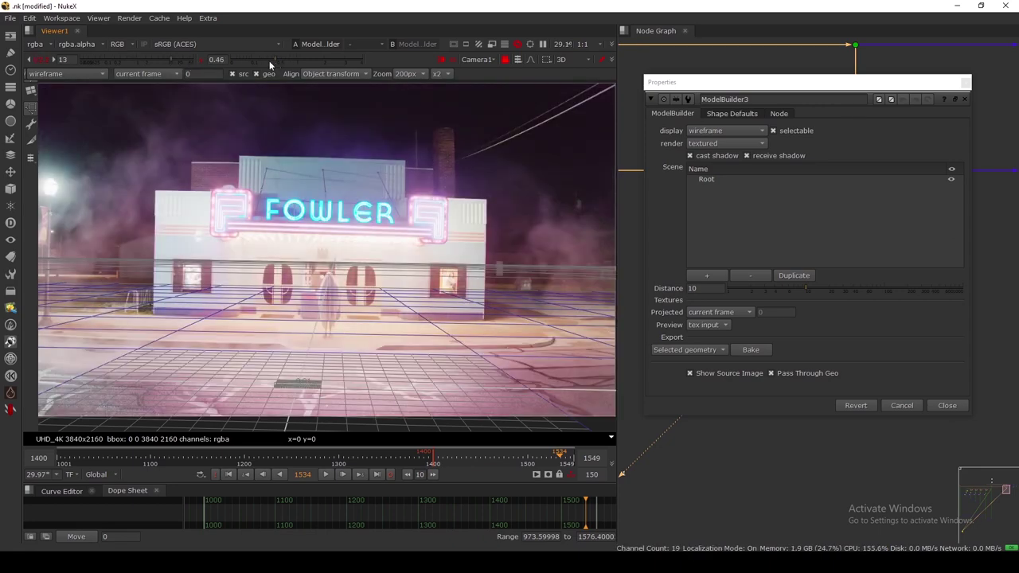
Examine the dark area beyond the theater's right wall in the brightened plate.
{"action": "left_click_drag", "start_coordinate": [483, 213], "coordinate": [592, 311]}
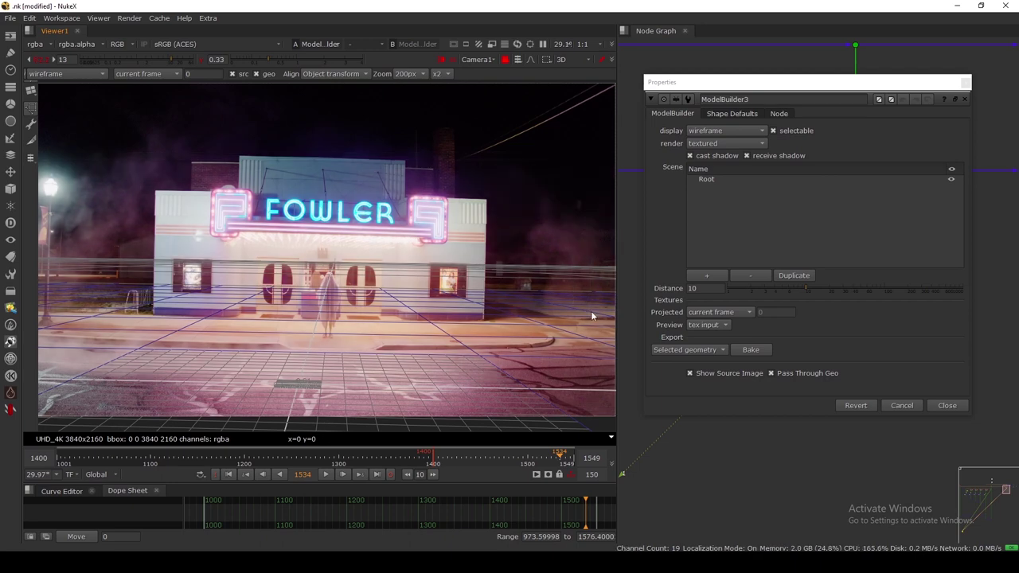
{"action": "middle_click_drag", "start_coordinate": [523, 290], "coordinate": [422, 280]}
{"action": "left_click_drag", "start_coordinate": [786, 92], "coordinate": [799, 120]}
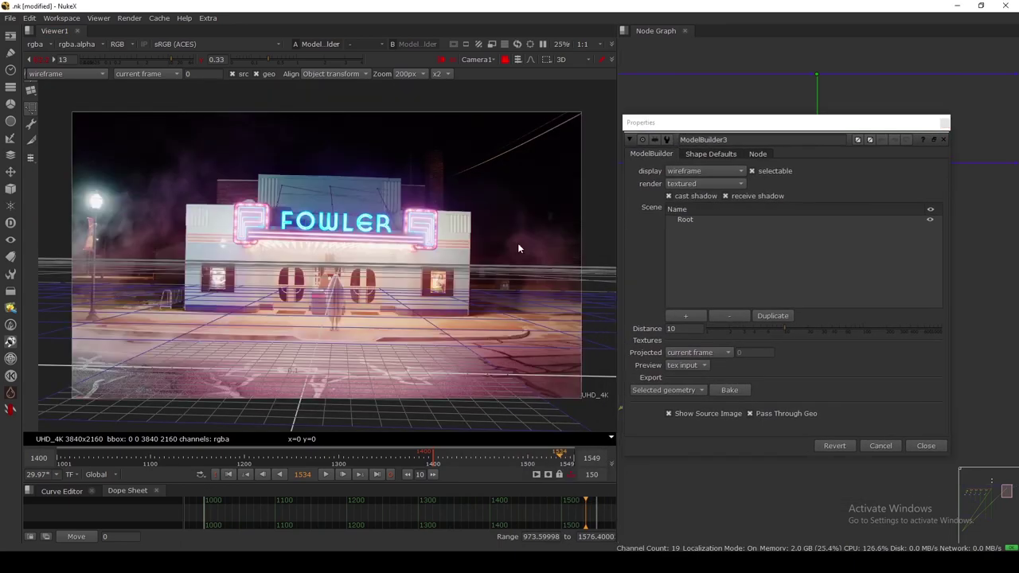
{"action": "scroll", "coordinate": [495, 248], "scroll_direction": "up", "scroll_amount": 2}
{"action": "left_click_drag", "start_coordinate": [391, 193], "coordinate": [580, 354]}
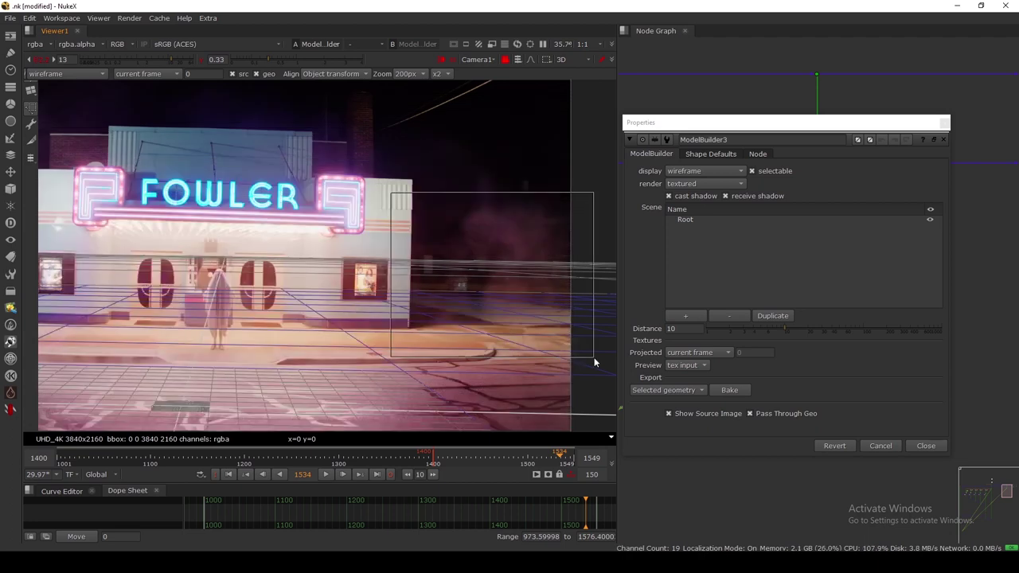
{"action": "left_click_drag", "start_coordinate": [399, 194], "coordinate": [582, 340]}
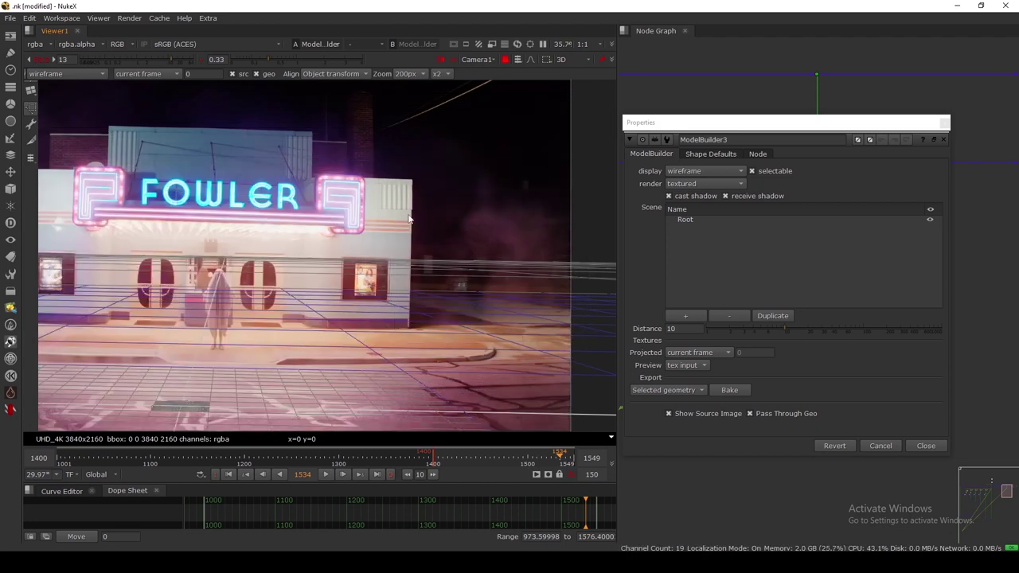
{"action": "left_click_drag", "start_coordinate": [388, 196], "coordinate": [577, 333]}
{"action": "left_click_drag", "start_coordinate": [645, 129], "coordinate": [607, 102]}
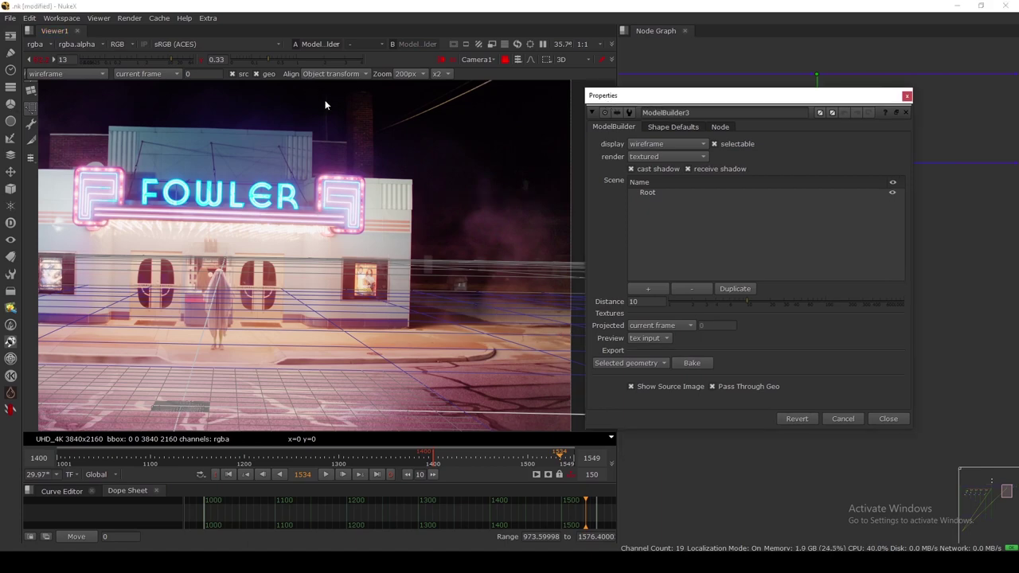
{"action": "left_click_drag", "start_coordinate": [391, 193], "coordinate": [581, 328]}
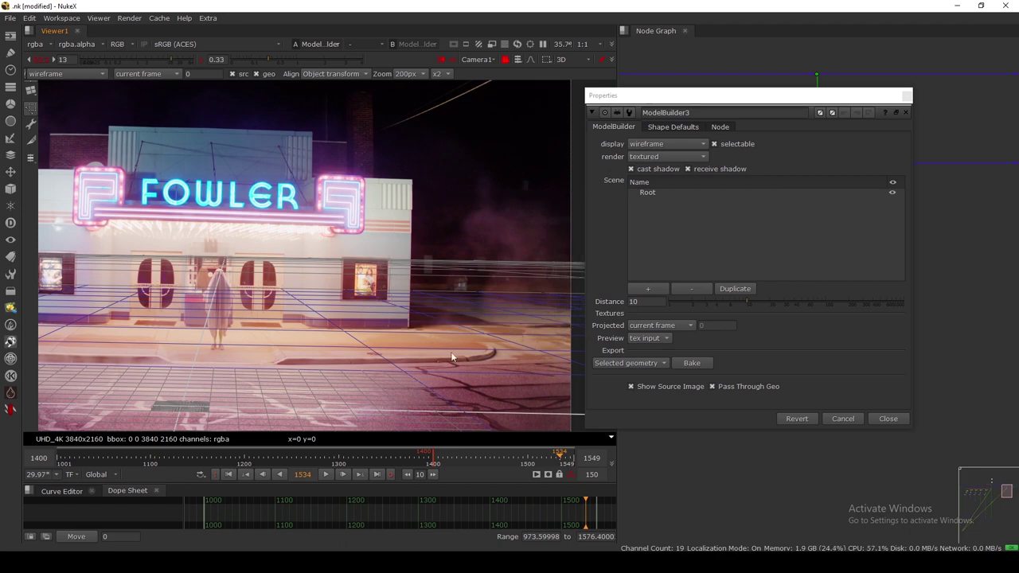
{"action": "middle_click_drag", "start_coordinate": [151, 267], "coordinate": [292, 271]}
{"action": "middle_click_drag", "start_coordinate": [425, 288], "coordinate": [283, 294]}
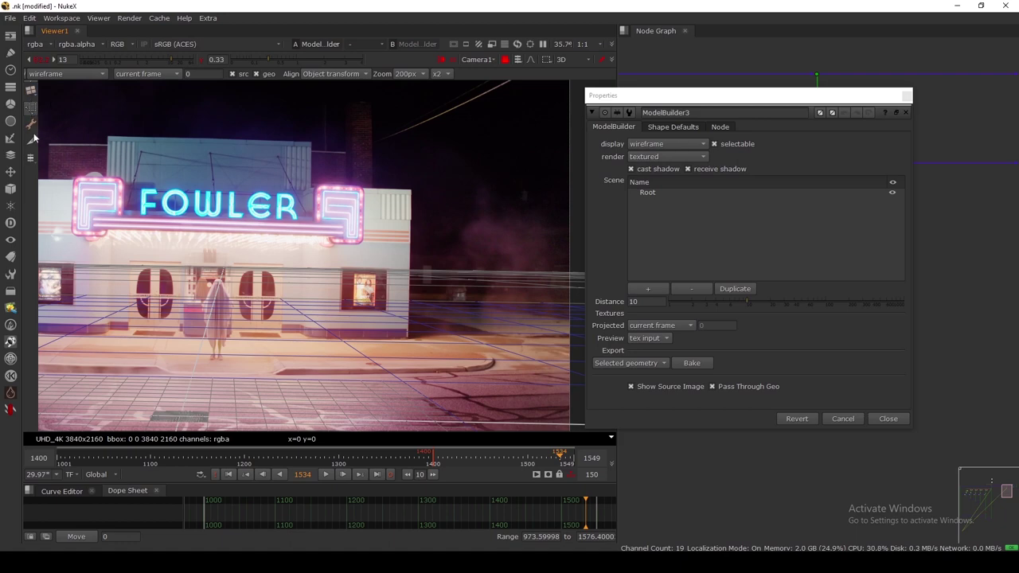
{"action": "left_click", "coordinate": [31, 92]}
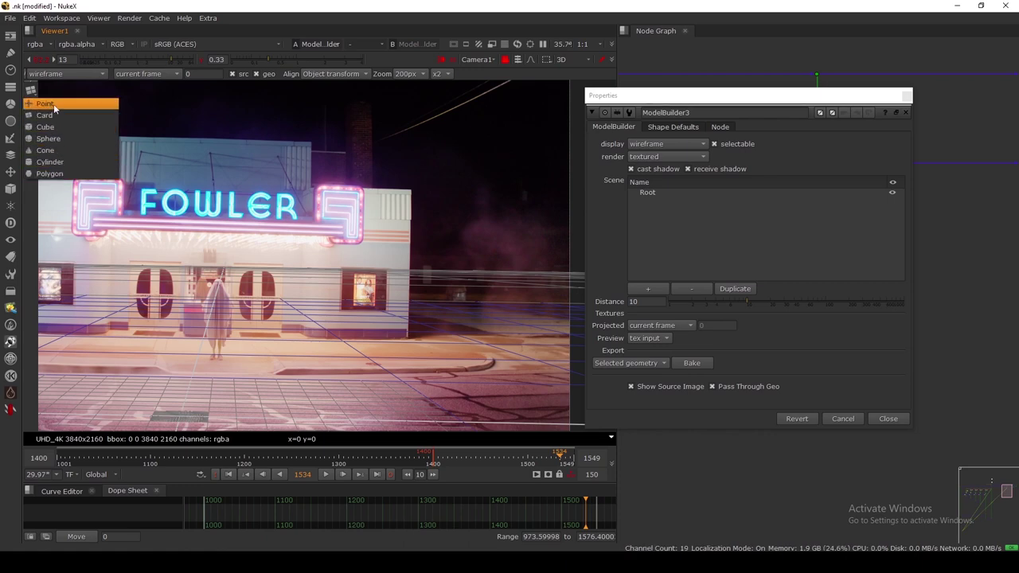
{"action": "left_click", "coordinate": [47, 107]}
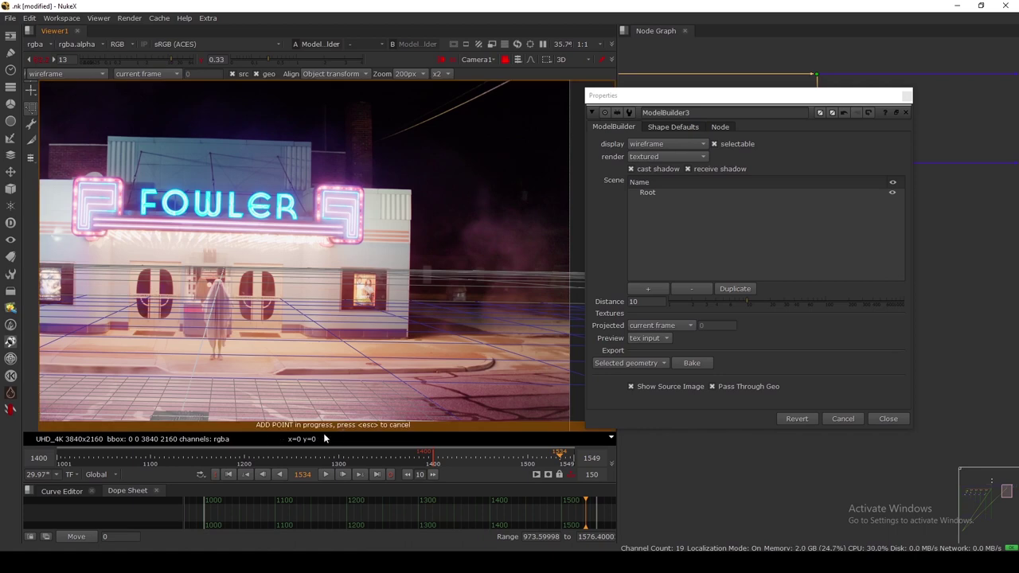
{"action": "scroll", "coordinate": [470, 291], "scroll_direction": "up", "scroll_amount": 5}
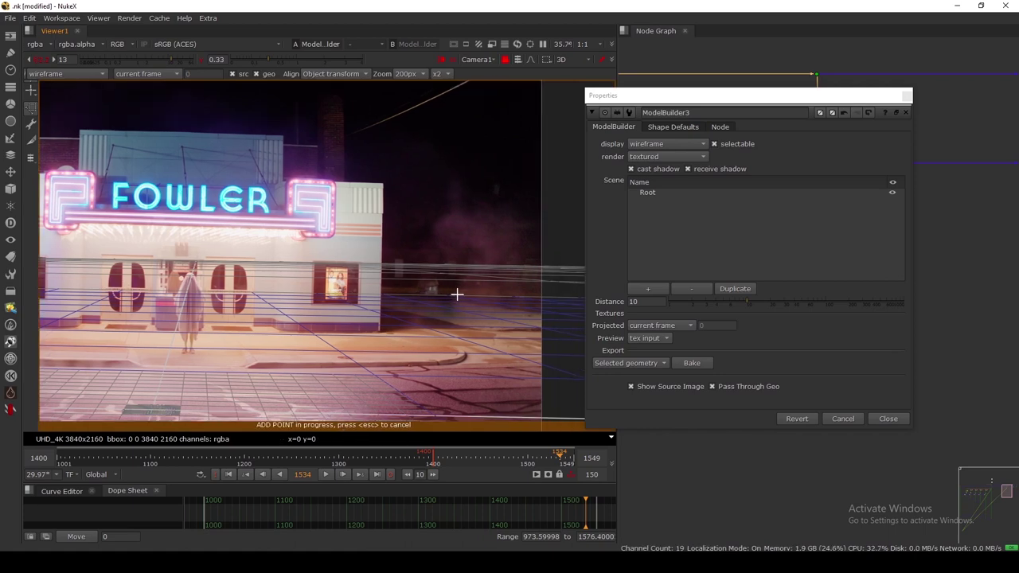
{"action": "scroll", "coordinate": [300, 206], "scroll_direction": "down", "scroll_amount": 2}
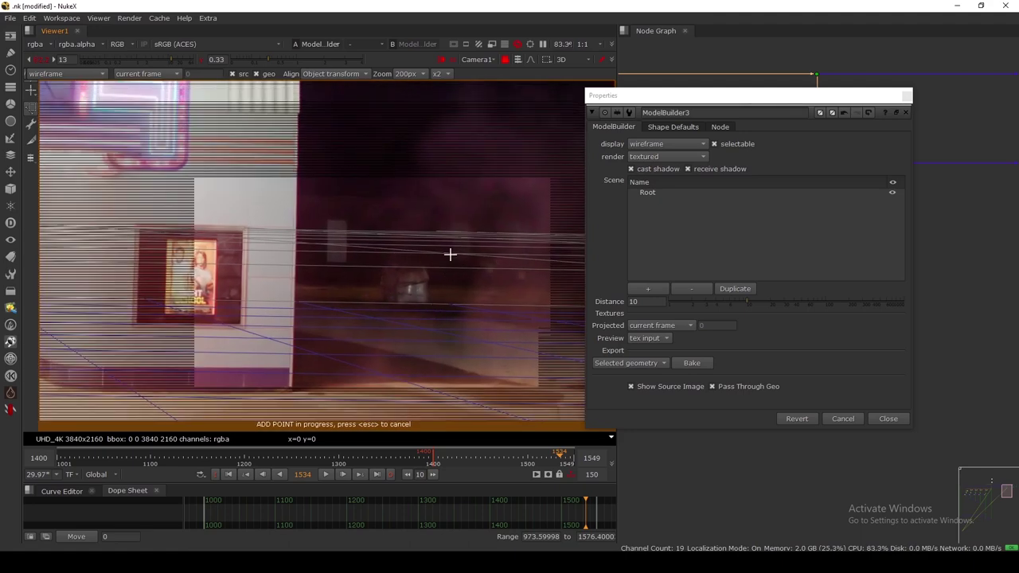
{"action": "scroll", "coordinate": [446, 256], "scroll_direction": "down", "scroll_amount": 2}
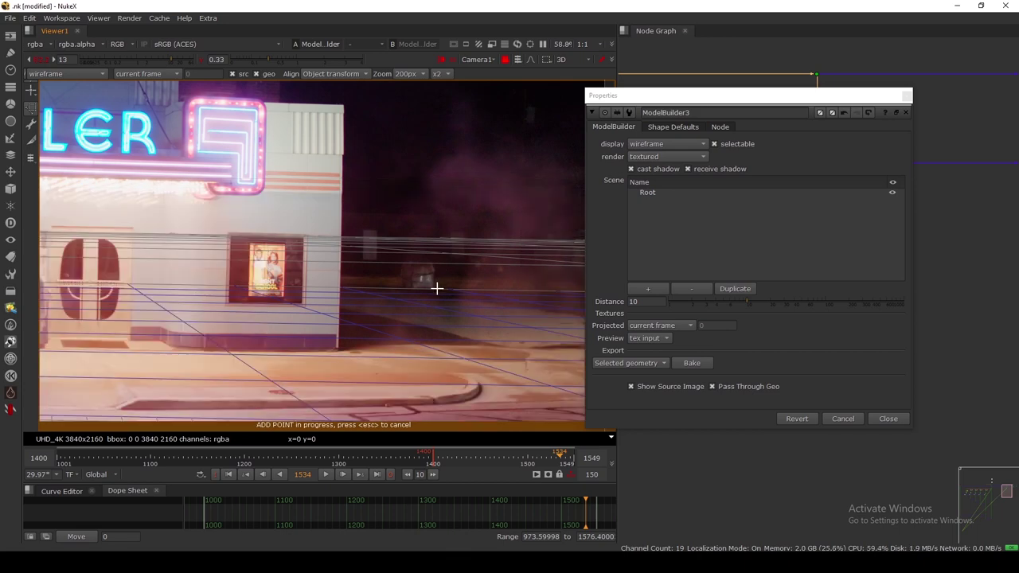
{"action": "scroll", "coordinate": [436, 288], "scroll_direction": "up", "scroll_amount": 3}
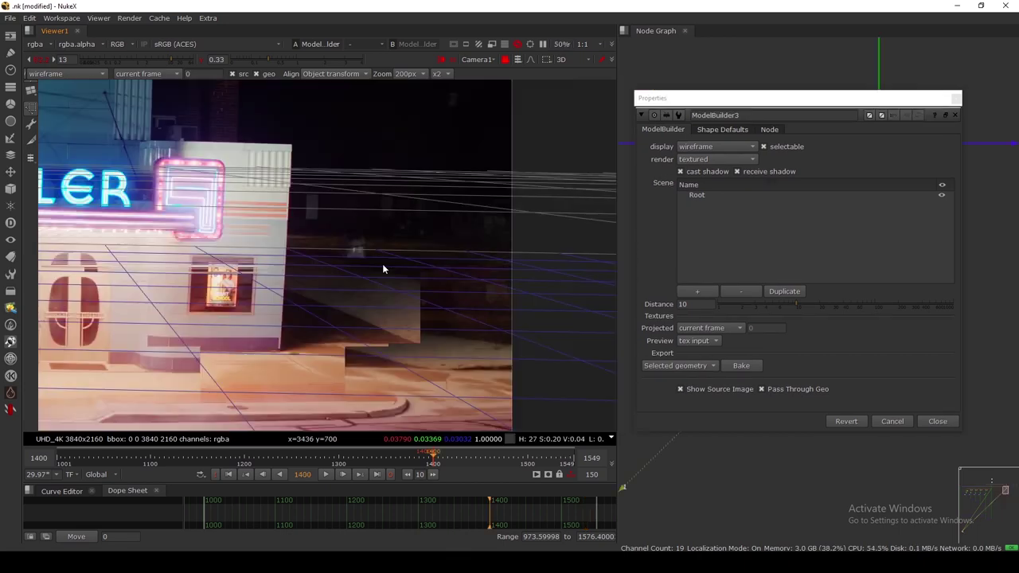
Add a point at frame 1400 on the lower-right corner of the small bright object in the dark area beyond the theater's right wall.
{"action": "scroll", "coordinate": [383, 263], "scroll_direction": "up", "scroll_amount": 3}
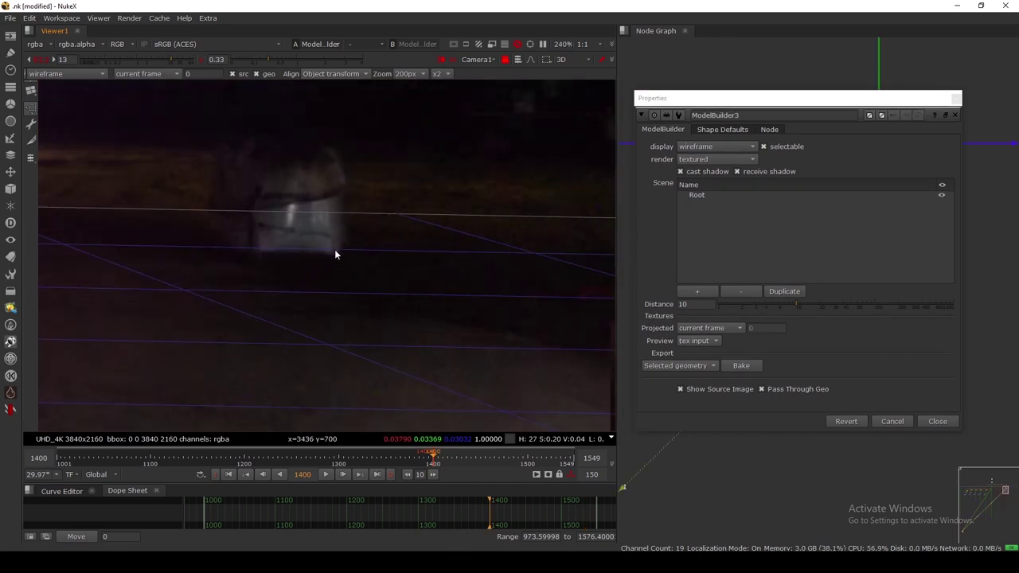
{"action": "scroll", "coordinate": [335, 254], "scroll_direction": "up", "scroll_amount": 2}
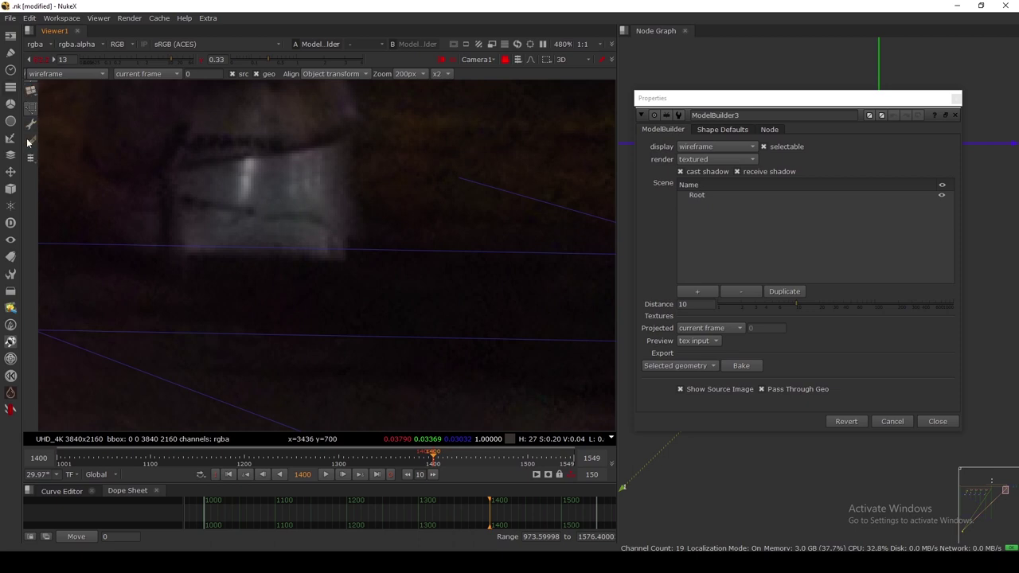
{"action": "left_click", "coordinate": [31, 91]}
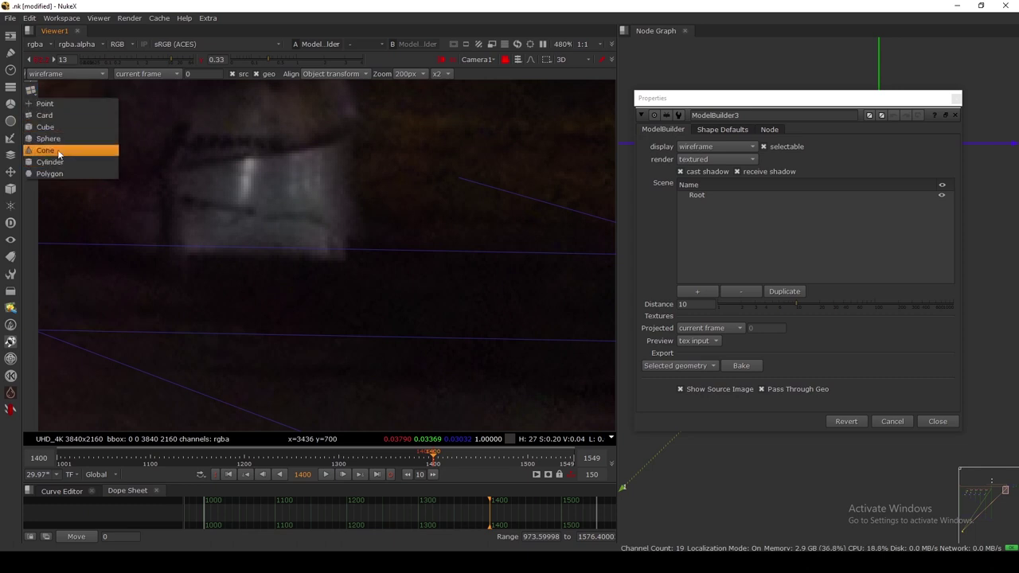
{"action": "left_click", "coordinate": [57, 104]}
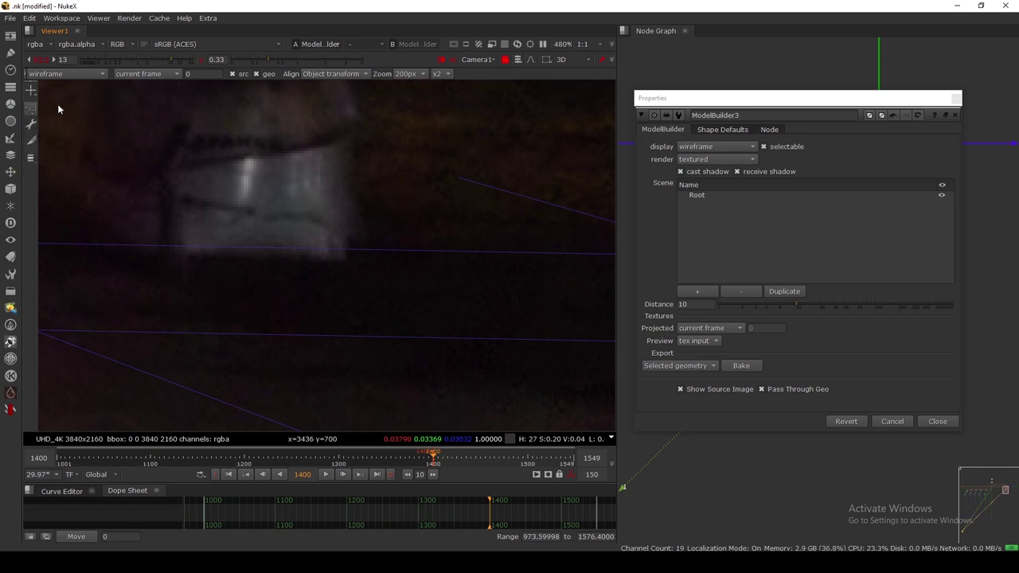
{"action": "left_click", "coordinate": [344, 261]}
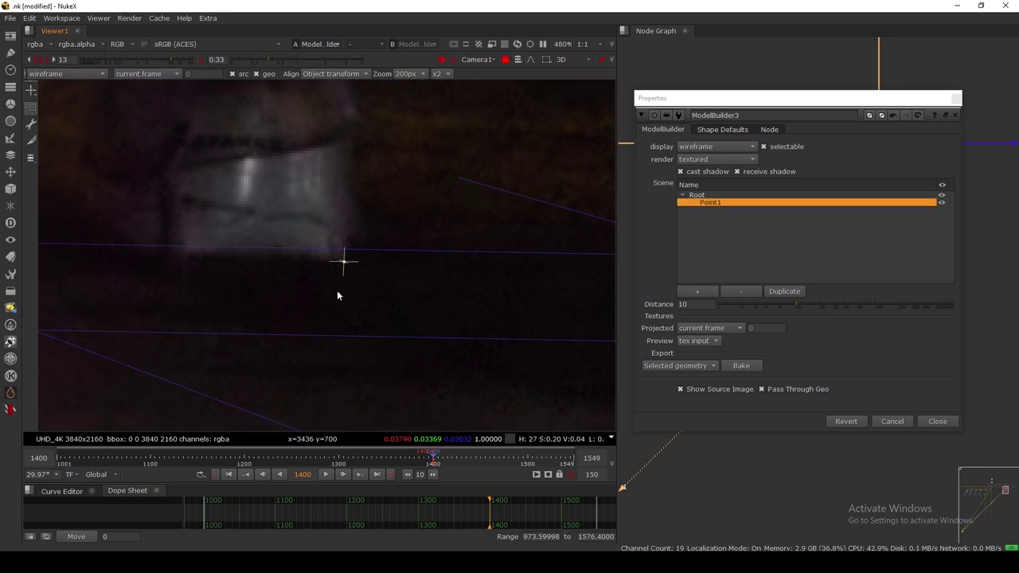
Go to frame 1480 and move the point back onto the bright object's lower-right corner.
{"action": "left_click", "coordinate": [434, 477]}
{"action": "left_click", "coordinate": [433, 476]}
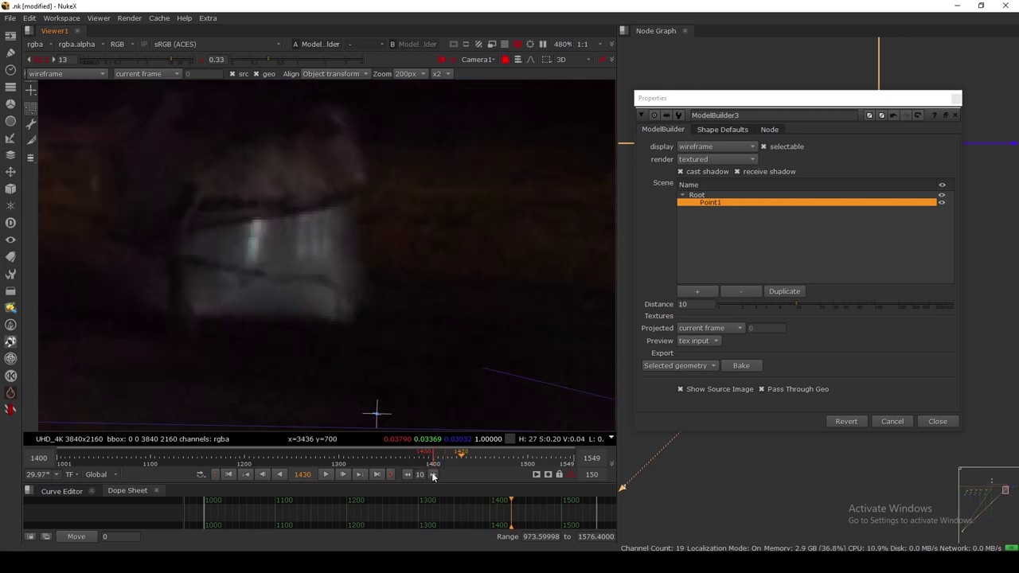
{"action": "left_click", "coordinate": [433, 476]}
{"action": "left_click", "coordinate": [433, 477]}
{"action": "left_click", "coordinate": [433, 476]}
{"action": "left_click", "coordinate": [433, 476]}
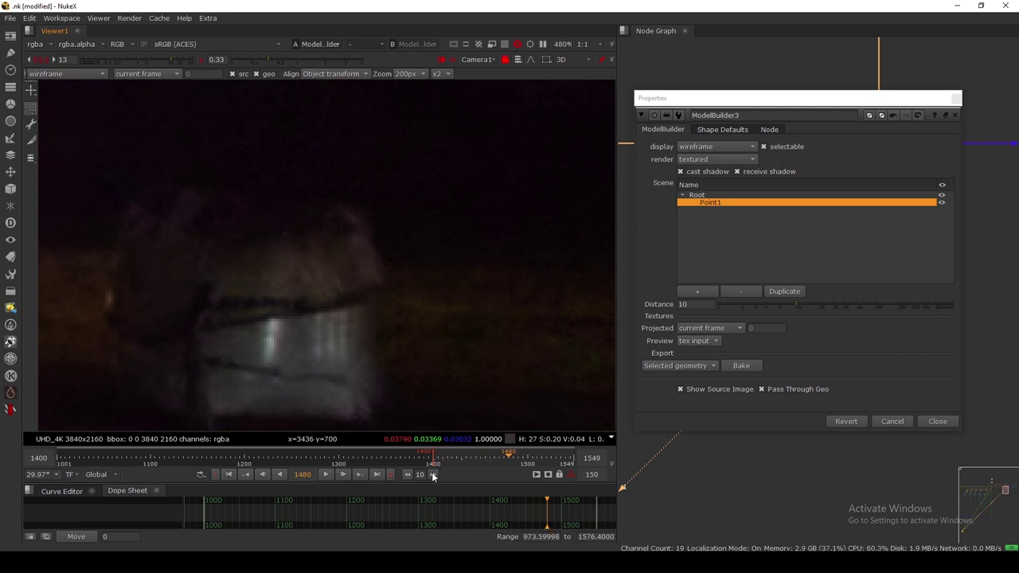
{"action": "scroll", "coordinate": [388, 302], "scroll_direction": "down", "scroll_amount": 5}
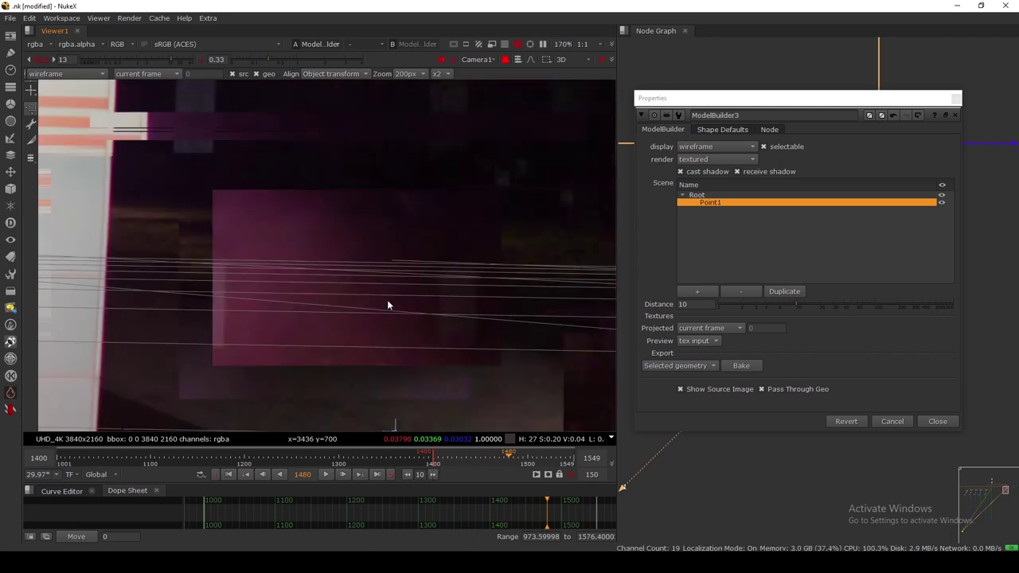
{"action": "scroll", "coordinate": [388, 305], "scroll_direction": "up", "scroll_amount": 5}
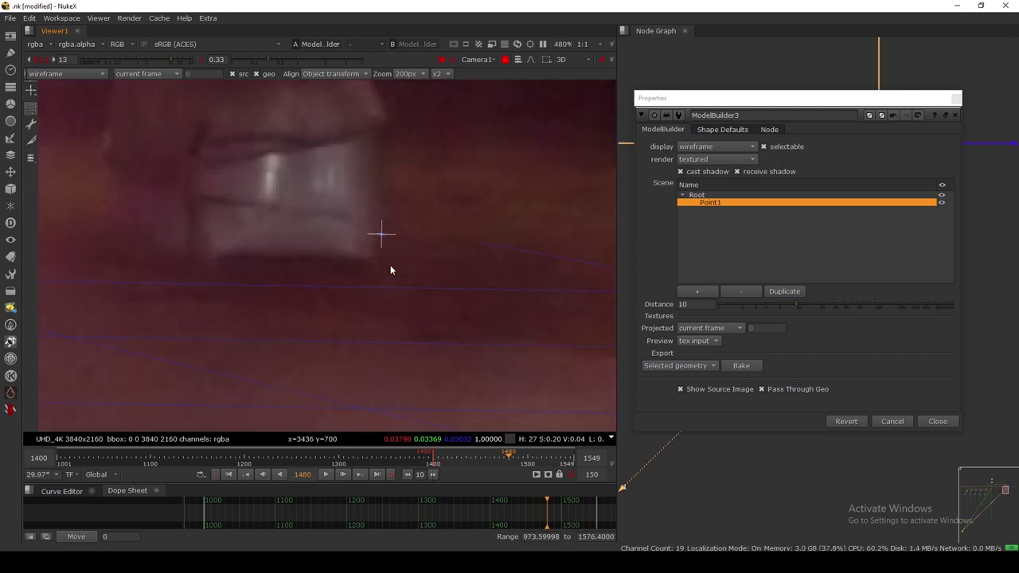
{"action": "scroll", "coordinate": [375, 247], "scroll_direction": "up", "scroll_amount": 1}
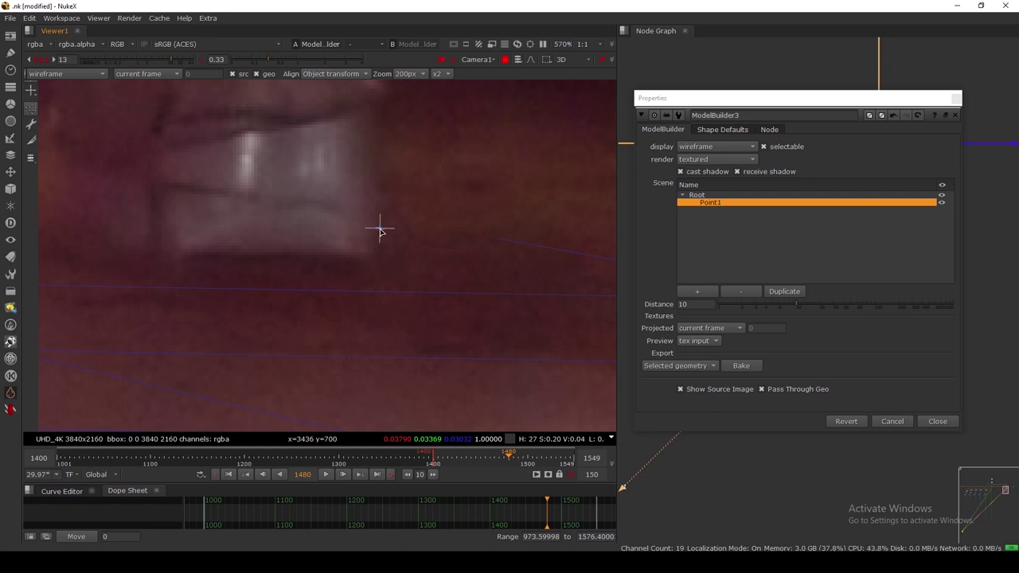
{"action": "mouse_move", "coordinate": [380, 229]}
{"action": "left_mouse_down"}
{"action": "mouse_move", "coordinate": [369, 266]}
{"action": "mouse_move", "coordinate": [380, 218]}
{"action": "mouse_move", "coordinate": [375, 259]}
{"action": "left_mouse_up"}
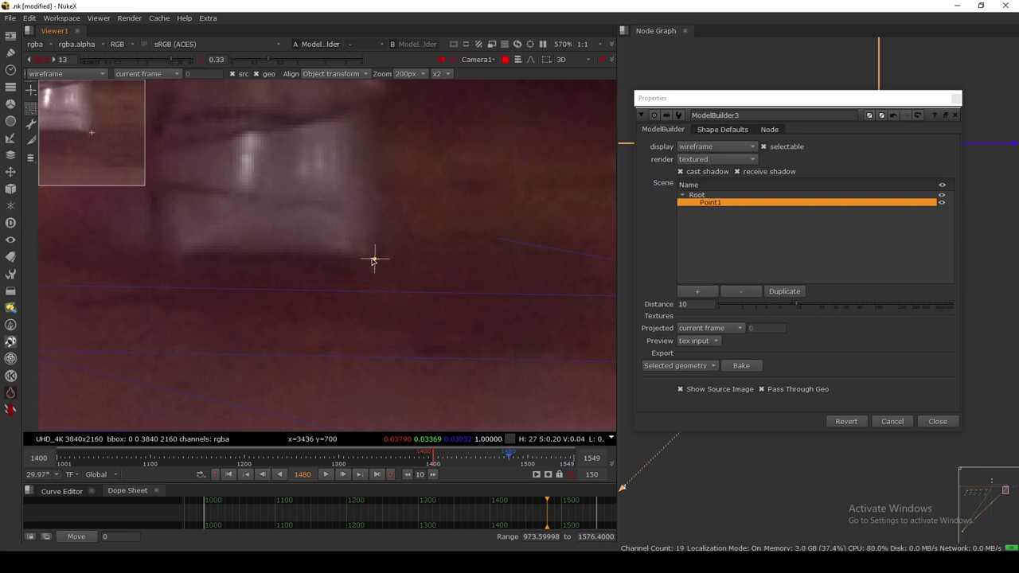
Align the point with the bright object's lower-right corner at the last frame, 1549, and deselect it.
{"action": "left_click", "coordinate": [429, 477]}
{"action": "left_click", "coordinate": [378, 476]}
{"action": "scroll", "coordinate": [370, 327], "scroll_direction": "down", "scroll_amount": 4}
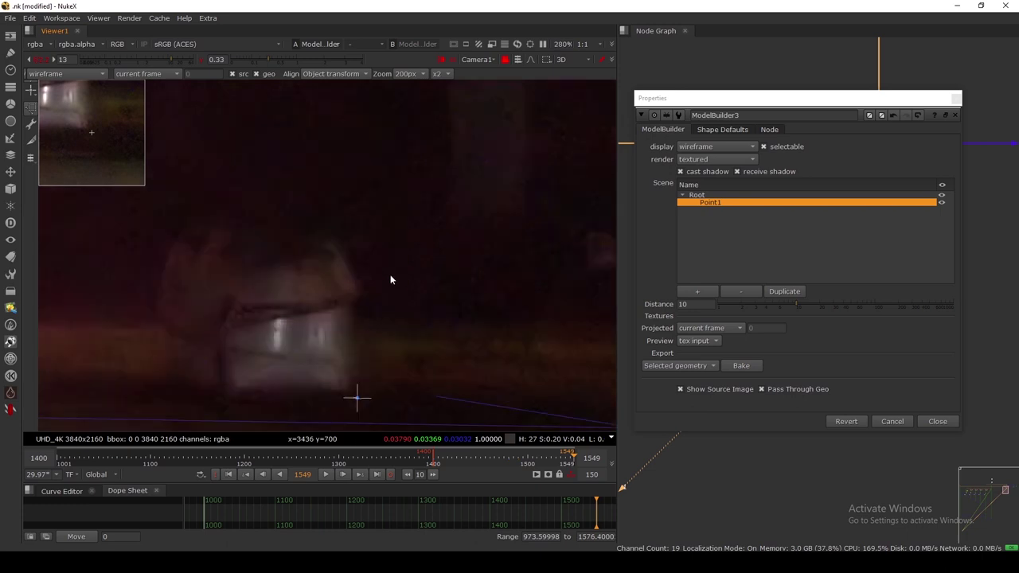
{"action": "scroll", "coordinate": [391, 280], "scroll_direction": "up", "scroll_amount": 5}
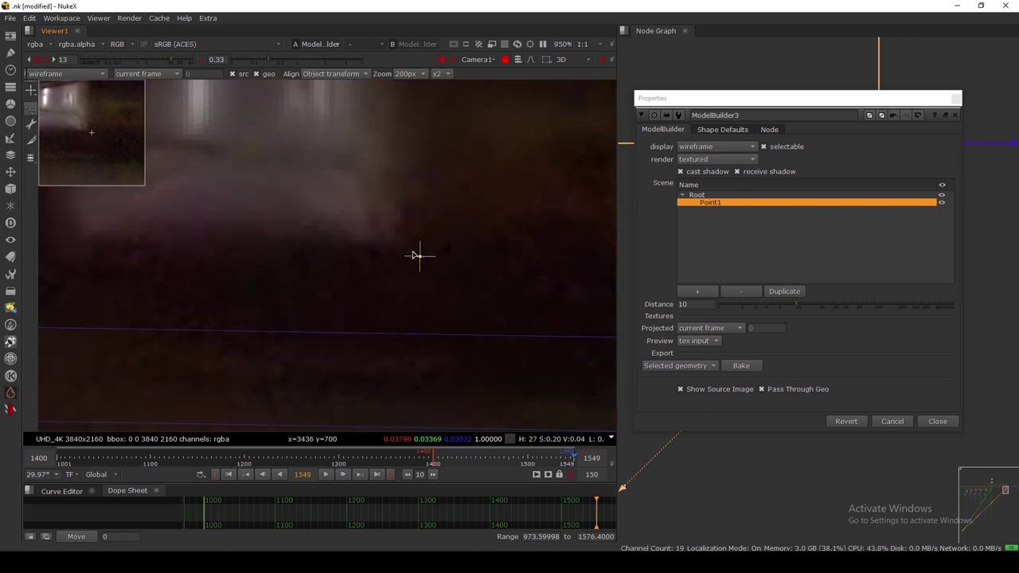
{"action": "scroll", "coordinate": [414, 256], "scroll_direction": "down", "scroll_amount": 4}
{"action": "left_click", "coordinate": [384, 271]}
{"action": "scroll", "coordinate": [383, 273], "scroll_direction": "down", "scroll_amount": 3}
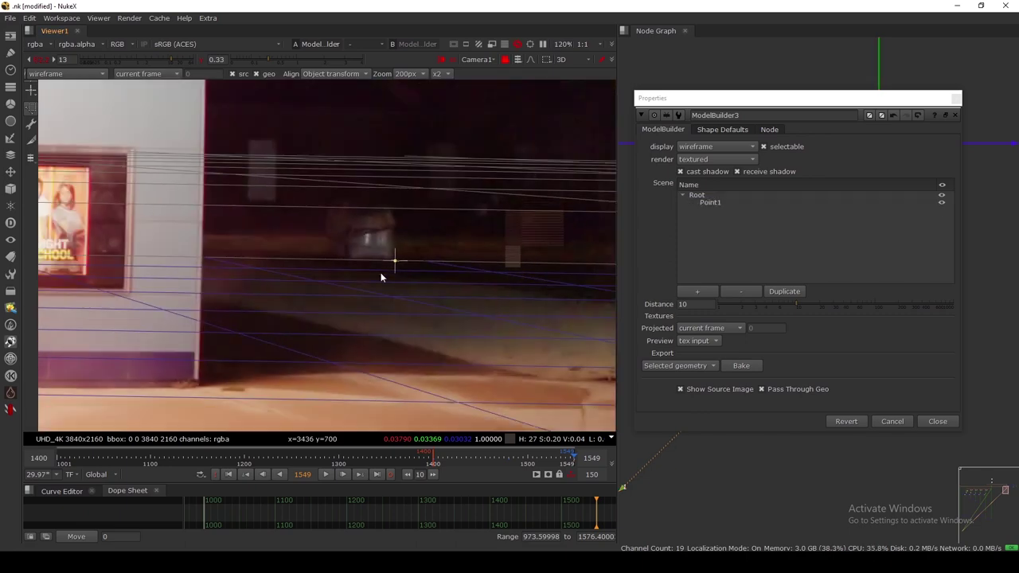
Add a second point at frame 1549 on the dark cable anchor in the middle of the wall above the FOWLER sign.
{"action": "scroll", "coordinate": [307, 215], "scroll_direction": "down", "scroll_amount": 2}
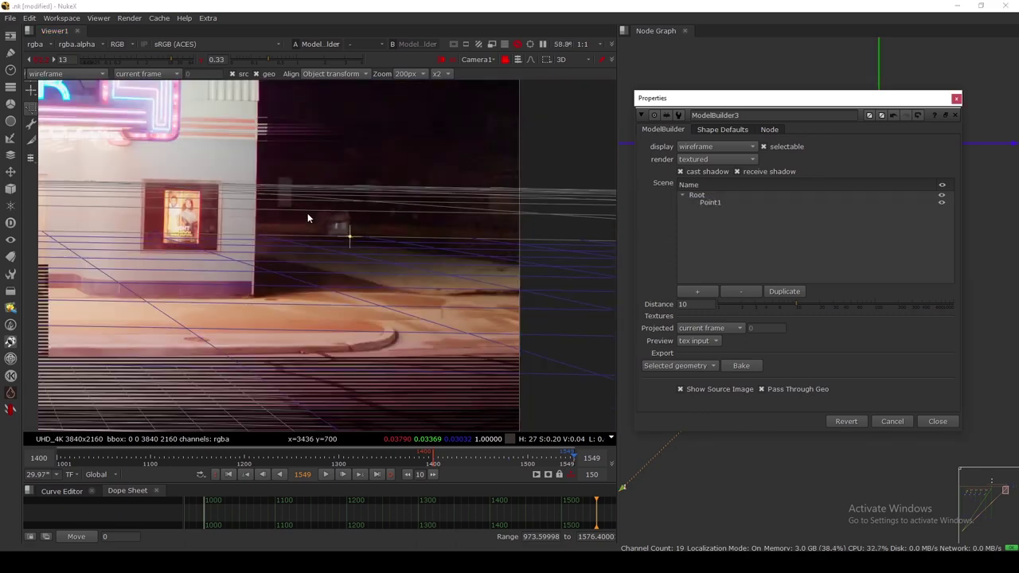
{"action": "scroll", "coordinate": [422, 219], "scroll_direction": "down", "scroll_amount": 3}
{"action": "middle_click_drag", "start_coordinate": [431, 225], "coordinate": [442, 223]}
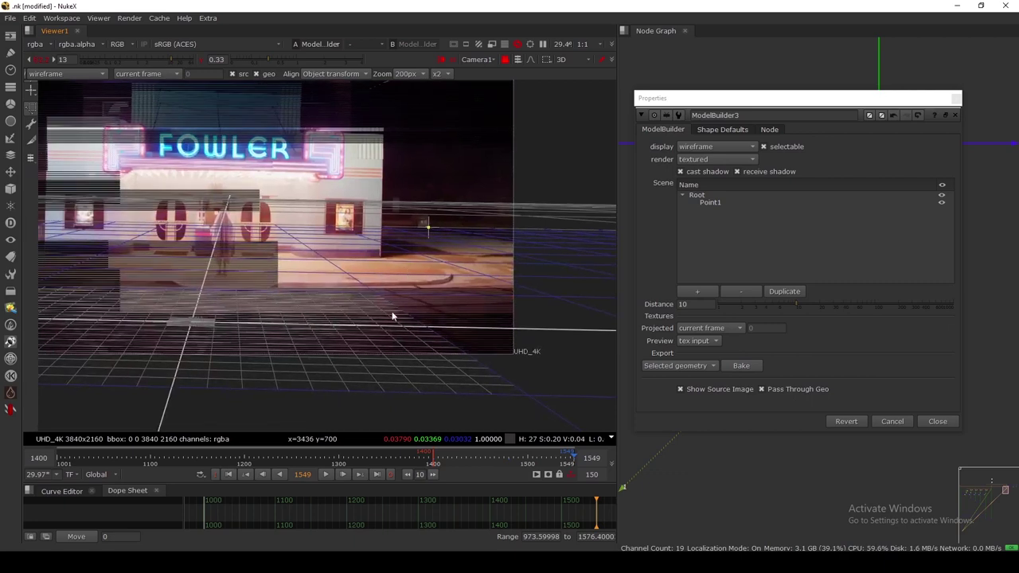
{"action": "middle_click_drag", "start_coordinate": [240, 182], "coordinate": [313, 217]}
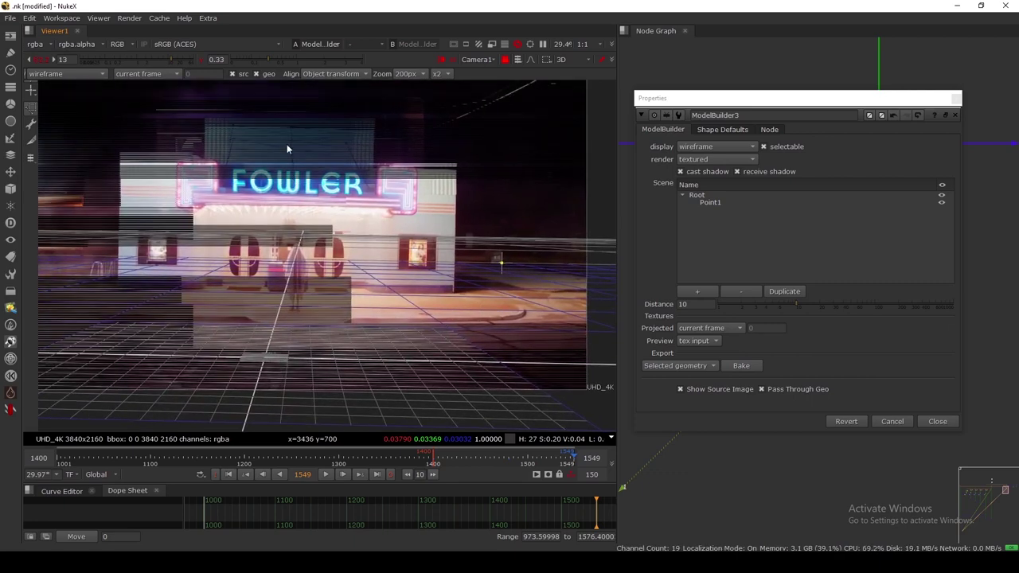
{"action": "scroll", "coordinate": [323, 185], "scroll_direction": "up", "scroll_amount": 8}
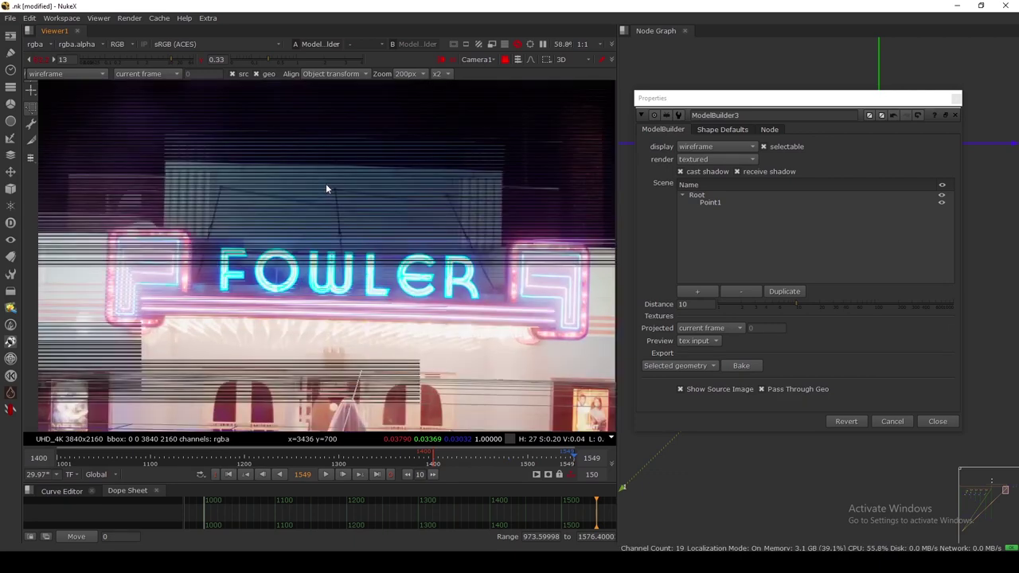
{"action": "left_click", "coordinate": [31, 92]}
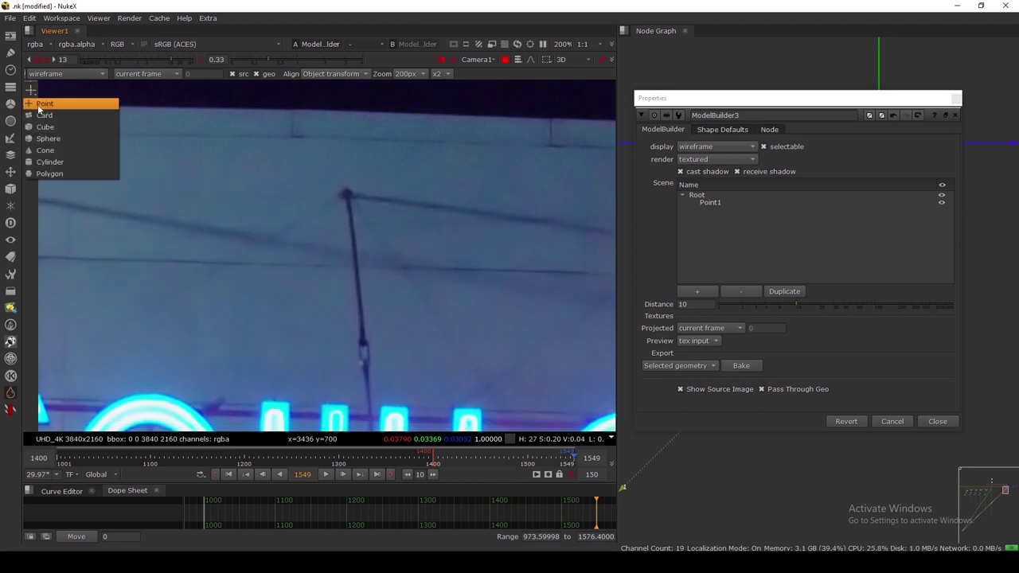
{"action": "left_click", "coordinate": [40, 104]}
{"action": "left_click", "coordinate": [348, 193]}
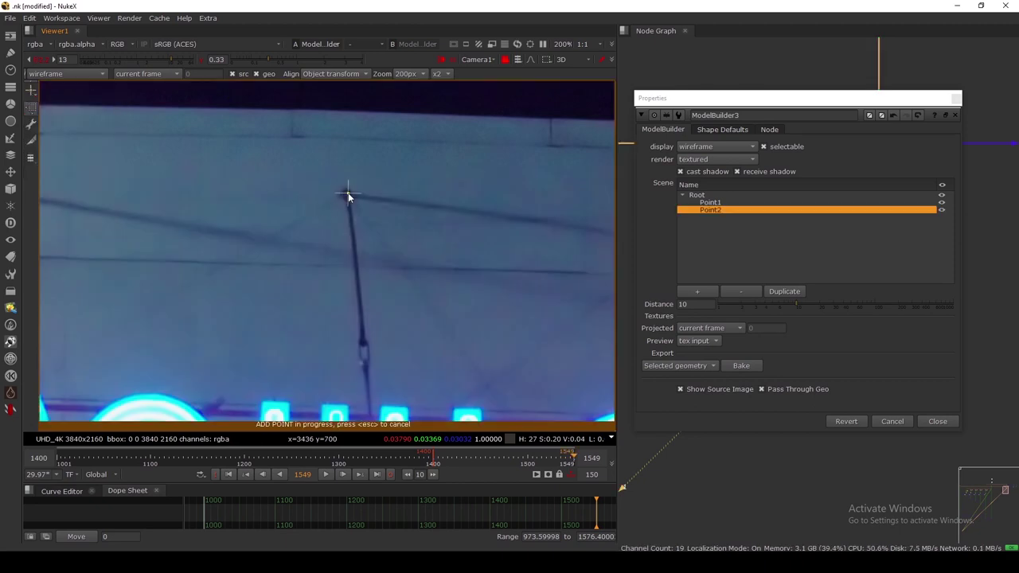
Go to frame 1509 and move the second point onto the cable anchor above the sign.
{"action": "left_click", "coordinate": [409, 474]}
{"action": "left_click", "coordinate": [408, 475]}
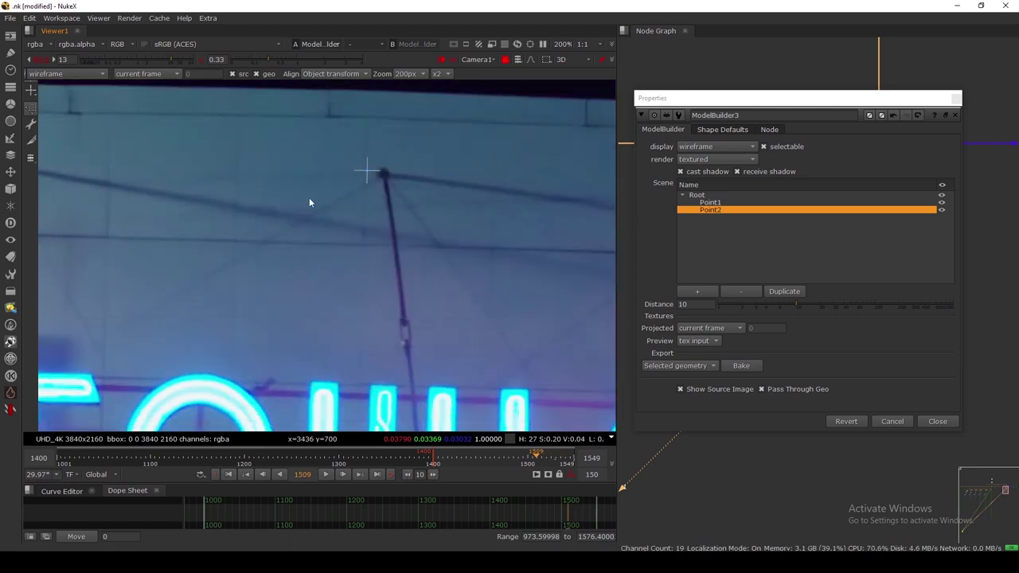
{"action": "scroll", "coordinate": [375, 180], "scroll_direction": "up", "scroll_amount": 2}
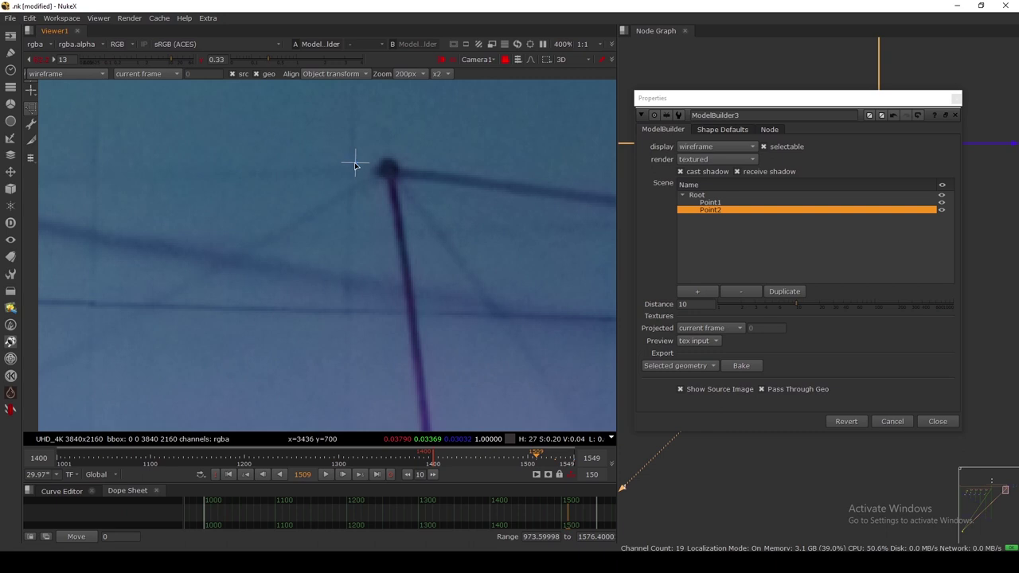
{"action": "left_click_drag", "start_coordinate": [359, 165], "coordinate": [390, 175]}
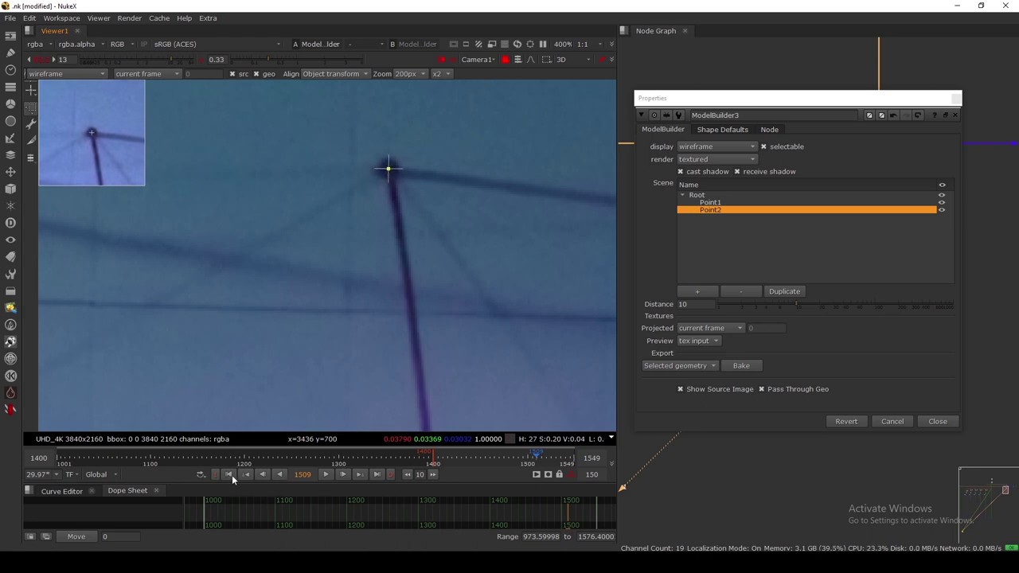
Align the second point with the cable anchor at the first frame, 1400, and deselect it.
{"action": "middle_click_drag", "start_coordinate": [334, 94], "coordinate": [344, 206]}
{"action": "left_click_drag", "start_coordinate": [344, 209], "coordinate": [353, 212]}
{"action": "scroll", "coordinate": [358, 249], "scroll_direction": "down", "scroll_amount": 3}
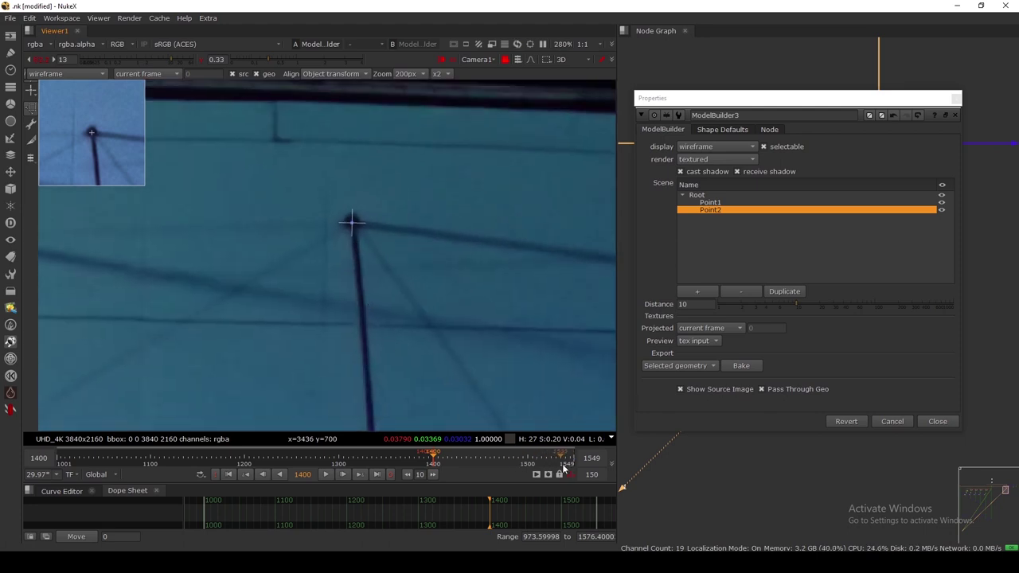
{"action": "left_click", "coordinate": [398, 311]}
Add a third point at frame 1400 on the lower corner where the purple wall base meets the door frame.
{"action": "scroll", "coordinate": [421, 288], "scroll_direction": "down", "scroll_amount": 10}
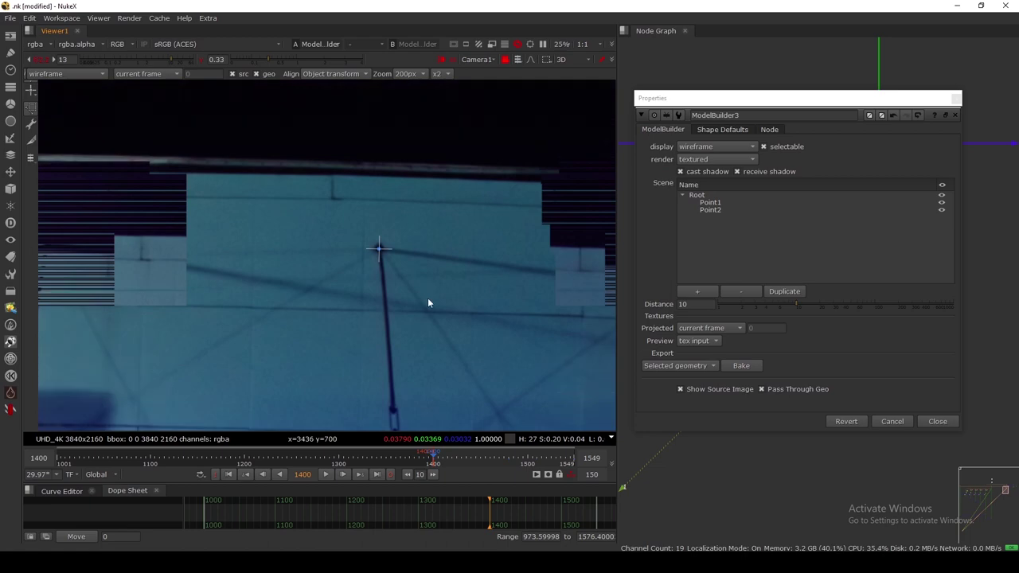
{"action": "middle_click_drag", "start_coordinate": [332, 278], "coordinate": [382, 253]}
{"action": "left_click", "coordinate": [31, 91]}
{"action": "left_click", "coordinate": [42, 104]}
{"action": "scroll", "coordinate": [343, 263], "scroll_direction": "up", "scroll_amount": 3}
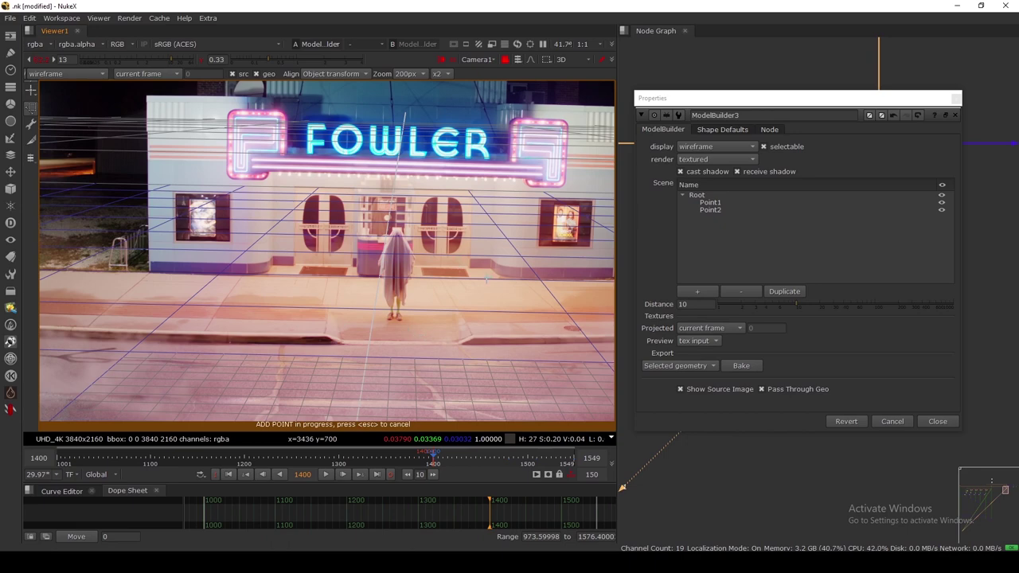
{"action": "scroll", "coordinate": [486, 278], "scroll_direction": "up", "scroll_amount": 12}
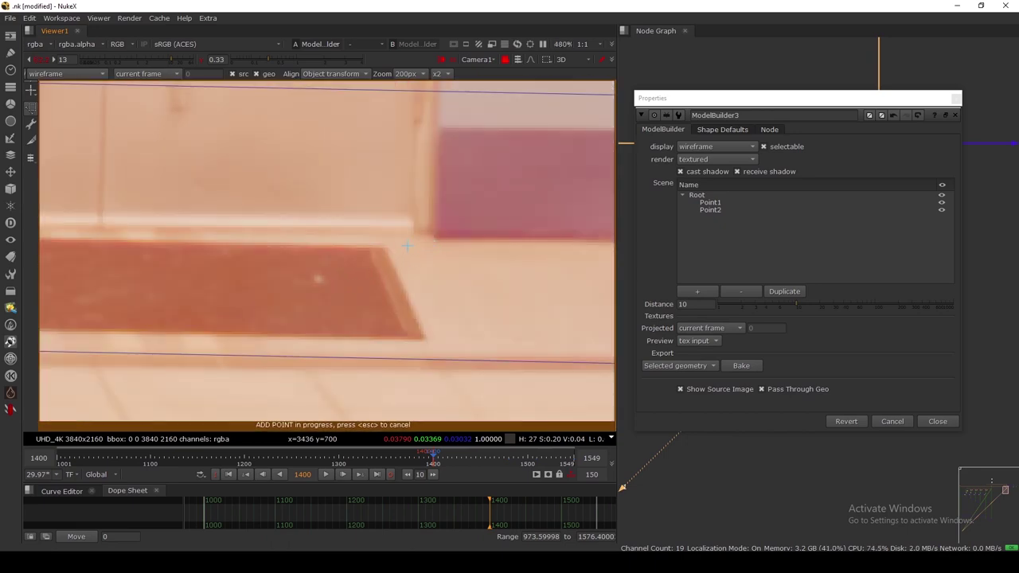
{"action": "left_click", "coordinate": [437, 237]}
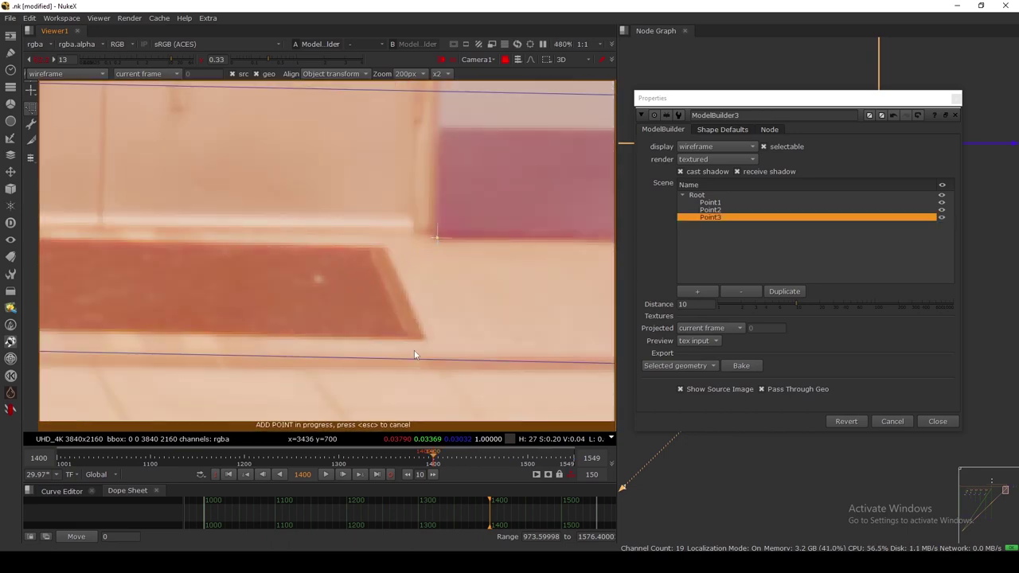
Align the third point with the wall base's lower corner at frame 1410, reducing the viewer gain to 6.5.
{"action": "left_click", "coordinate": [379, 474]}
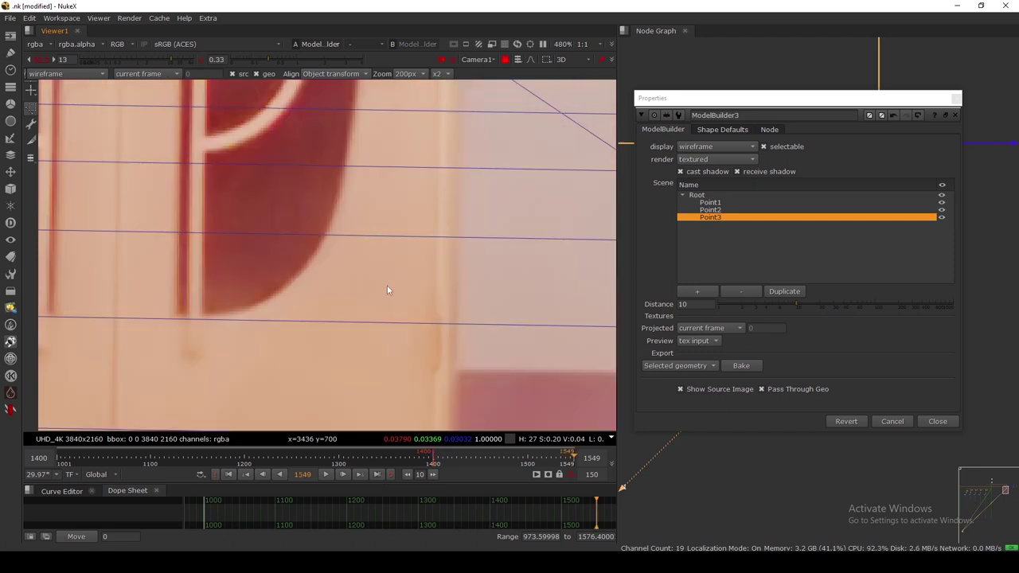
{"action": "scroll", "coordinate": [387, 289], "scroll_direction": "down", "scroll_amount": 3}
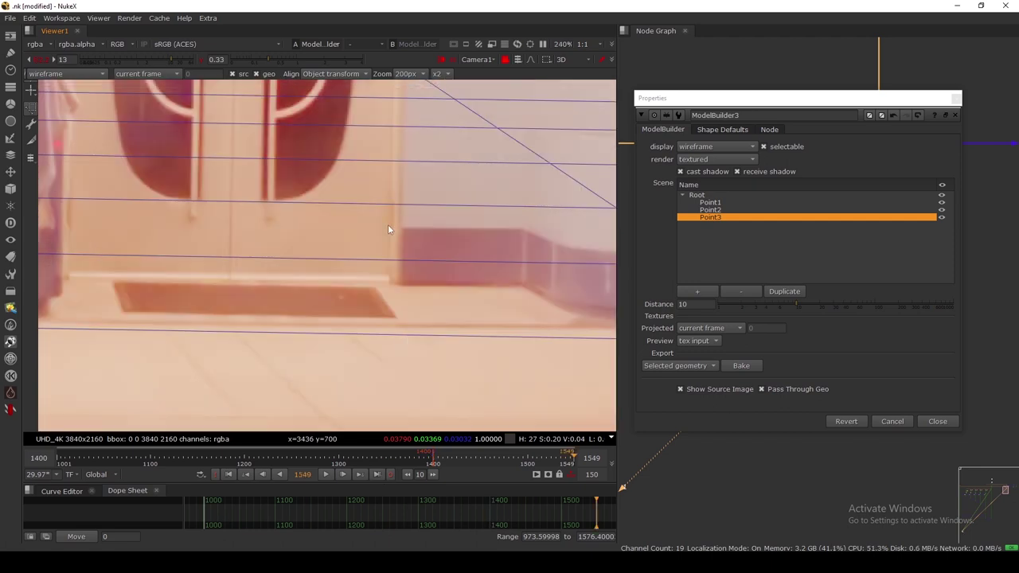
{"action": "left_click", "coordinate": [432, 474]}
{"action": "scroll", "coordinate": [402, 199], "scroll_direction": "up", "scroll_amount": 3}
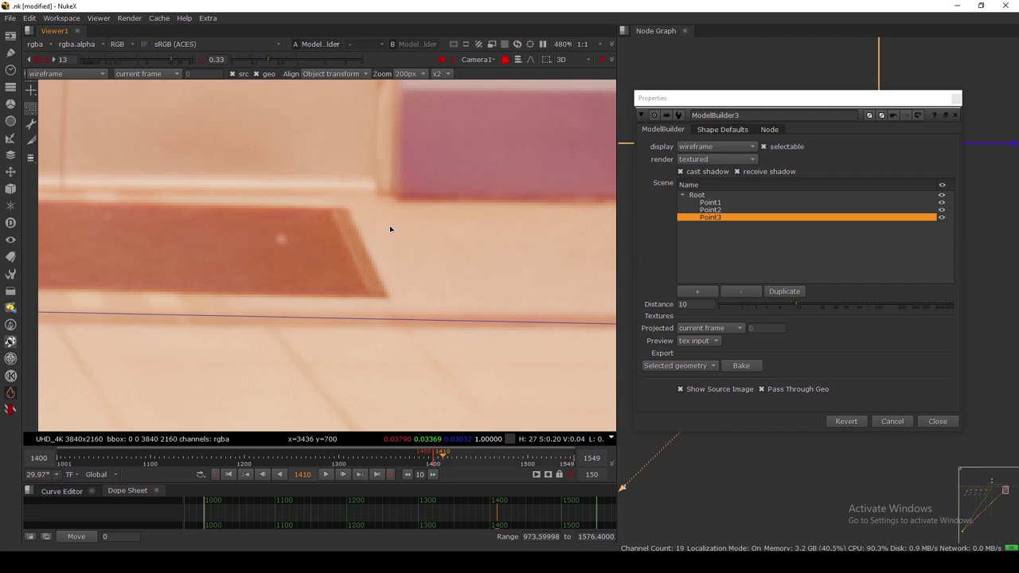
{"action": "left_click_drag", "start_coordinate": [391, 227], "coordinate": [391, 199]}
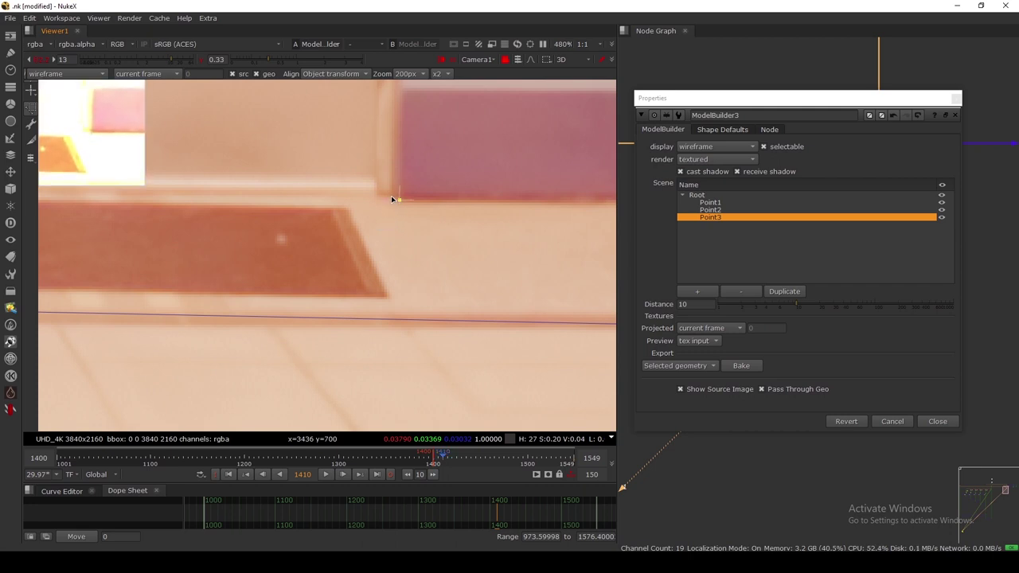
{"action": "left_click", "coordinate": [164, 58]}
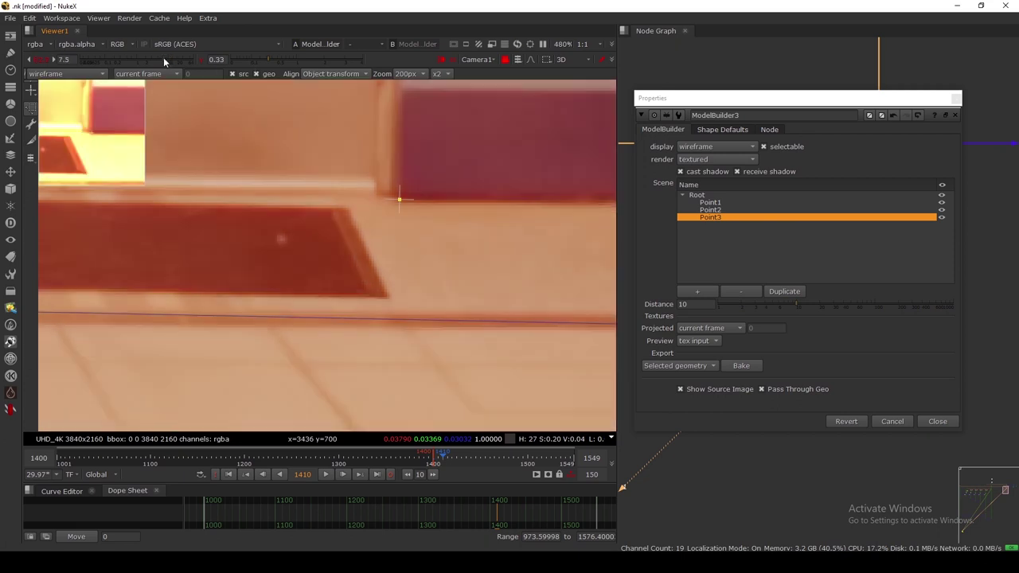
{"action": "left_click", "coordinate": [399, 203]}
Check the third point's alignment at frames 1430 and 1549, deselect it and show the whole plate.
{"action": "left_click", "coordinate": [432, 474]}
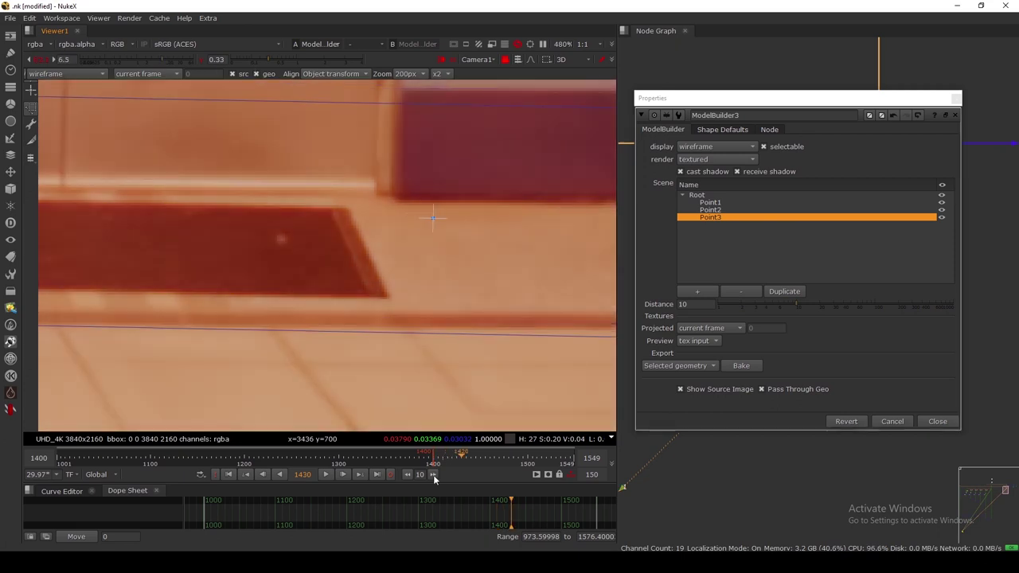
{"action": "left_click", "coordinate": [432, 474]}
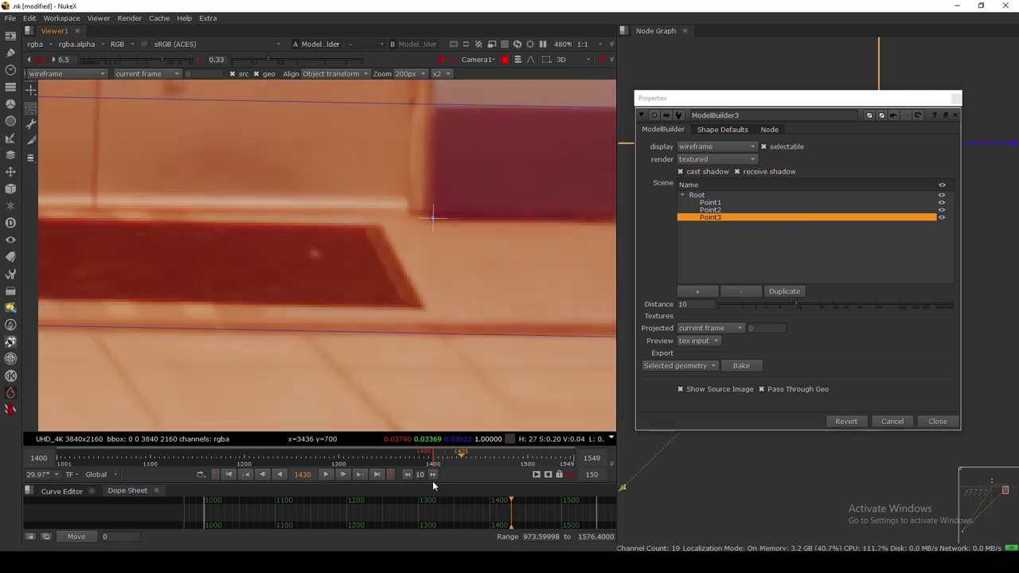
{"action": "left_click", "coordinate": [376, 475]}
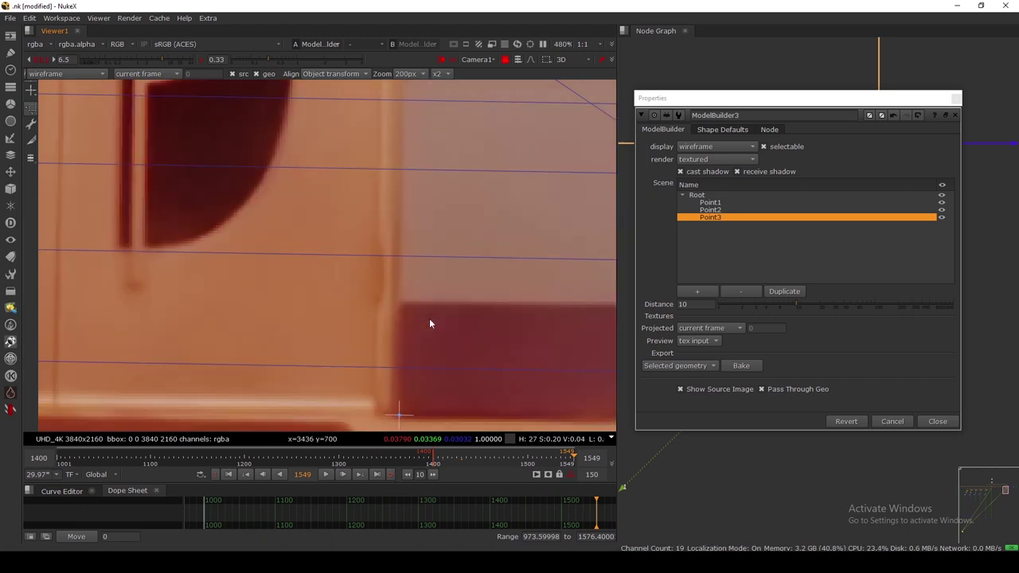
{"action": "scroll", "coordinate": [429, 319], "scroll_direction": "down", "scroll_amount": 3}
{"action": "middle_click_drag", "start_coordinate": [426, 320], "coordinate": [419, 279]}
{"action": "left_click", "coordinate": [449, 310]}
{"action": "key", "text": "f"}
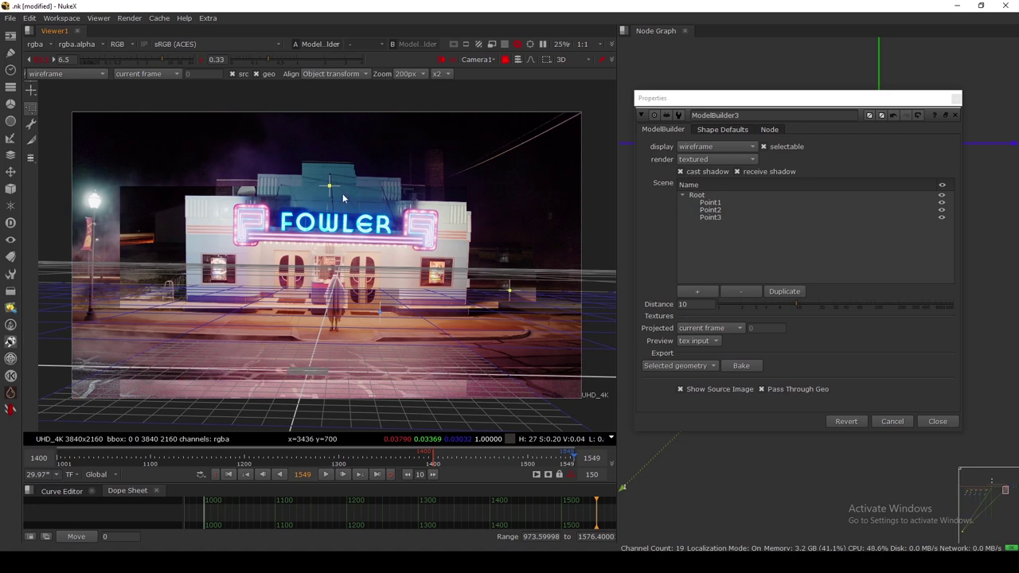
Bake Point1, Point2 and Point3 as selected geometry and close the ModelBuilder3 properties.
{"action": "left_click", "coordinate": [710, 204]}
{"action": "left_click", "coordinate": [717, 243]}
{"action": "left_click", "coordinate": [708, 197]}
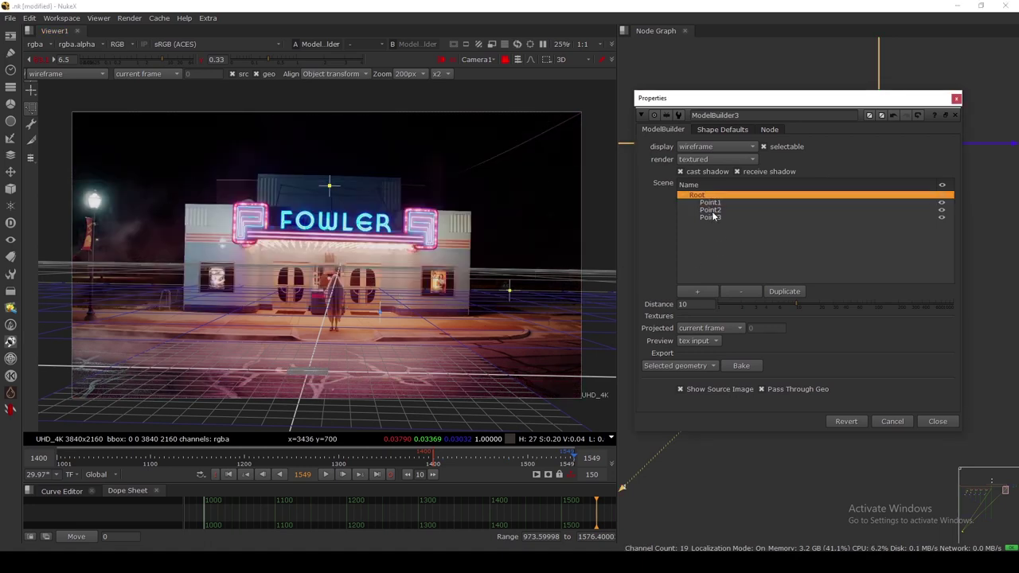
{"action": "left_click_drag", "start_coordinate": [711, 204], "coordinate": [716, 231]}
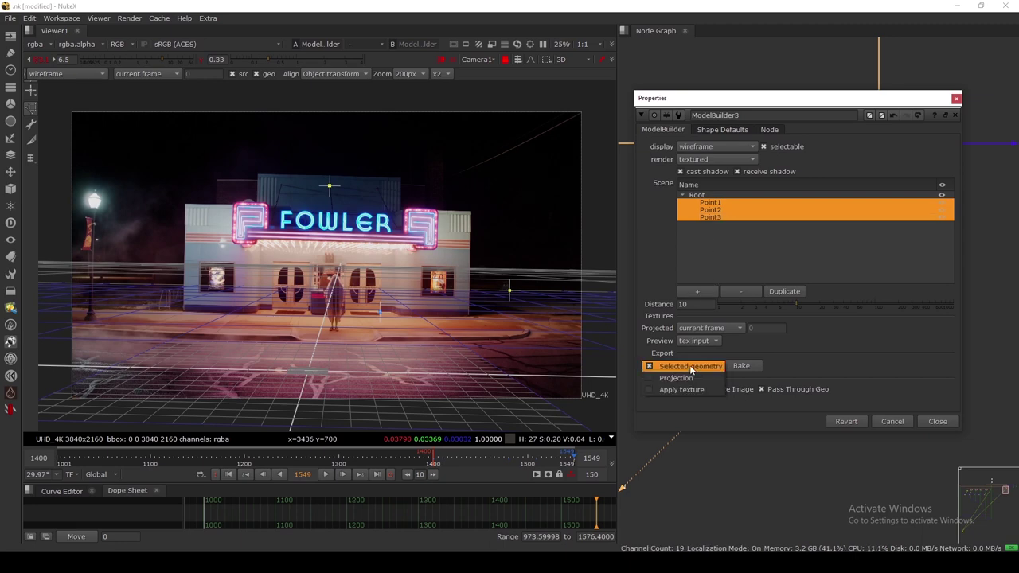
{"action": "left_click", "coordinate": [698, 367]}
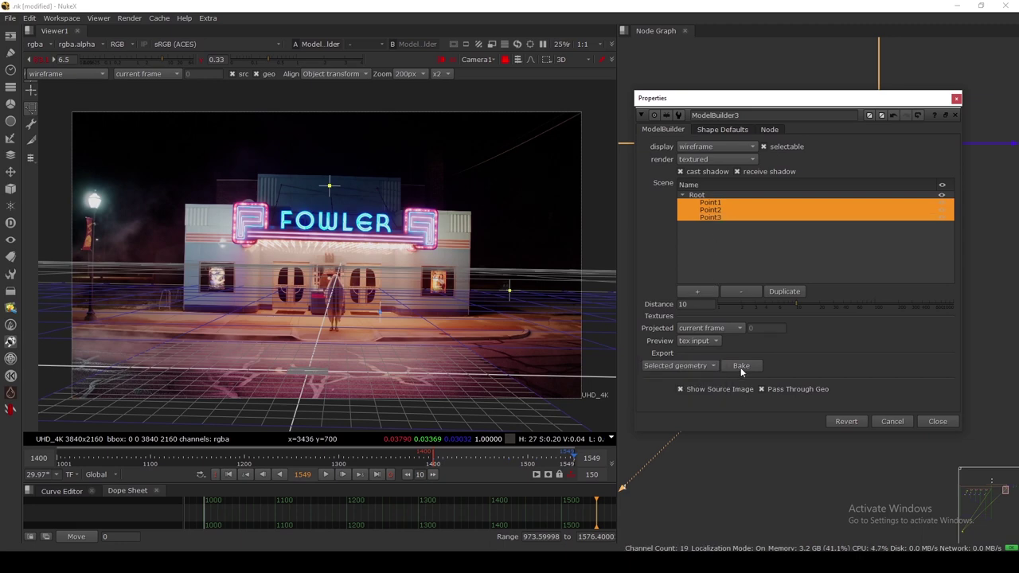
{"action": "left_click", "coordinate": [956, 98]}
Move the baked ModelBuilderGeo1 node beside ModelBuilder3, view it and open its properties.
{"action": "left_click_drag", "start_coordinate": [967, 245], "coordinate": [704, 226]}
{"action": "key", "text": "1"}
{"action": "left_click", "coordinate": [738, 223]}
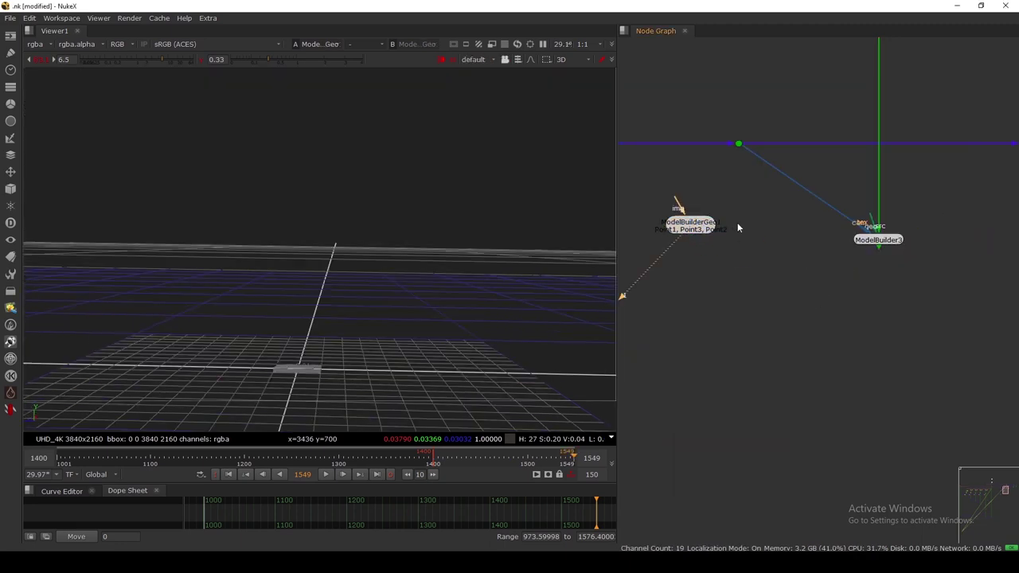
{"action": "double_click", "coordinate": [704, 229]}
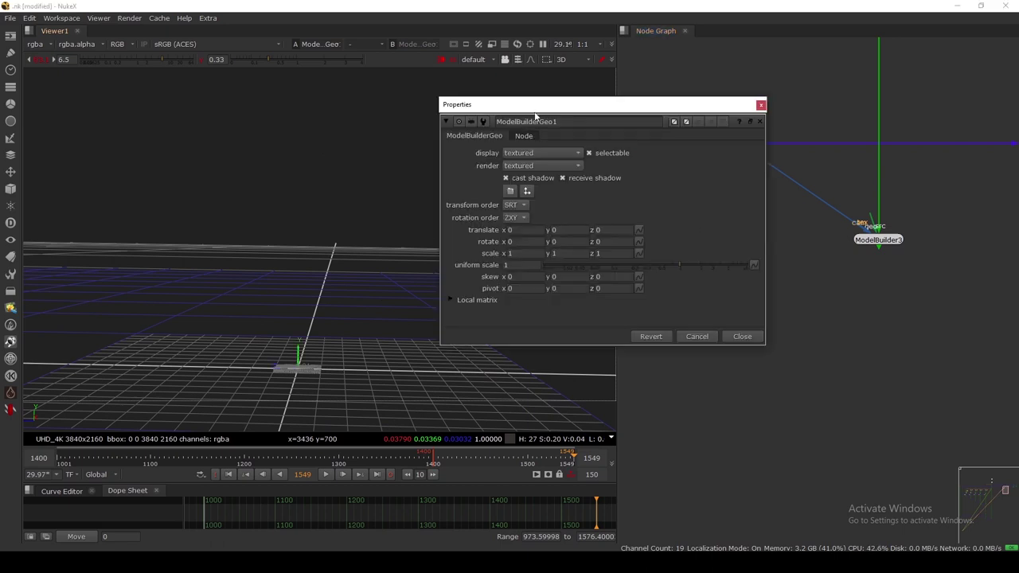
{"action": "left_click_drag", "start_coordinate": [535, 116], "coordinate": [603, 124]}
{"action": "left_click_drag", "start_coordinate": [539, 116], "coordinate": [652, 162]}
Switch the 3D viewer to vertex selection and select the baked points.
{"action": "left_click", "coordinate": [521, 63]}
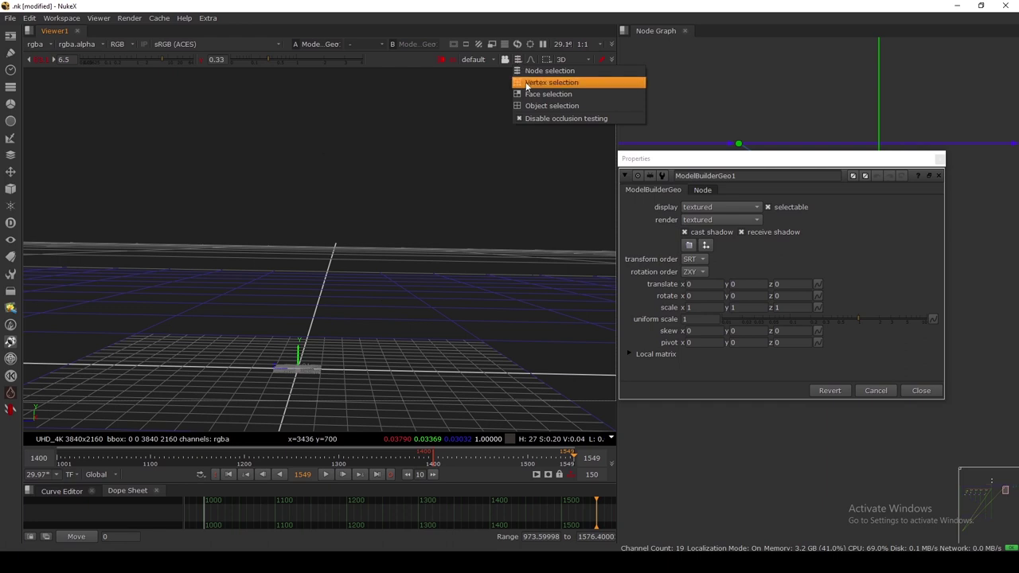
{"action": "left_click", "coordinate": [549, 82]}
{"action": "left_click_drag", "start_coordinate": [285, 139], "coordinate": [625, 366]}
{"action": "left_click_drag", "start_coordinate": [805, 188], "coordinate": [618, 434]}
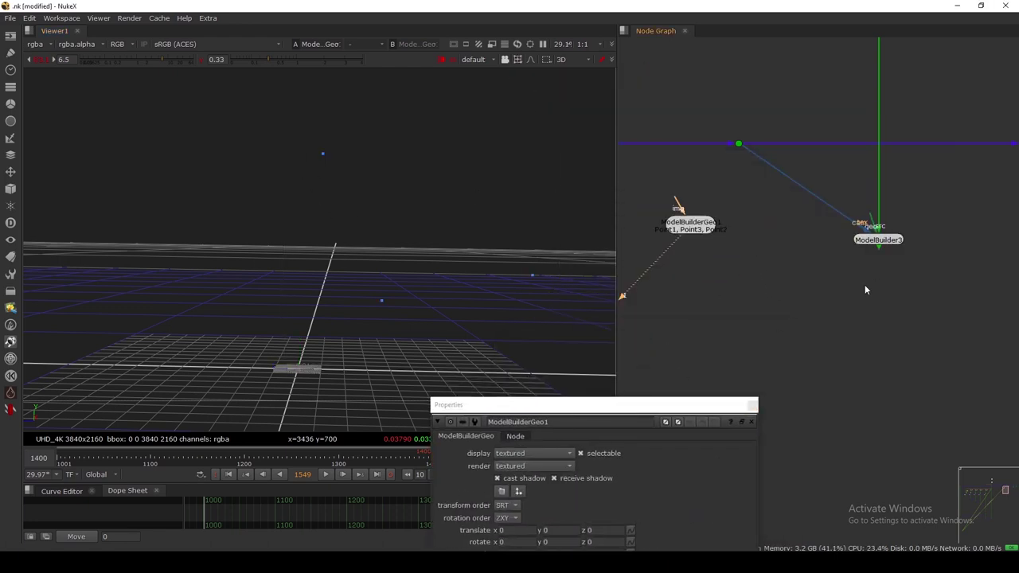
Add a Card node near ModelBuilderGeo1 and move its properties clear of the 3D view.
{"action": "key", "text": "Tab"}
{"action": "type", "text": "card"}
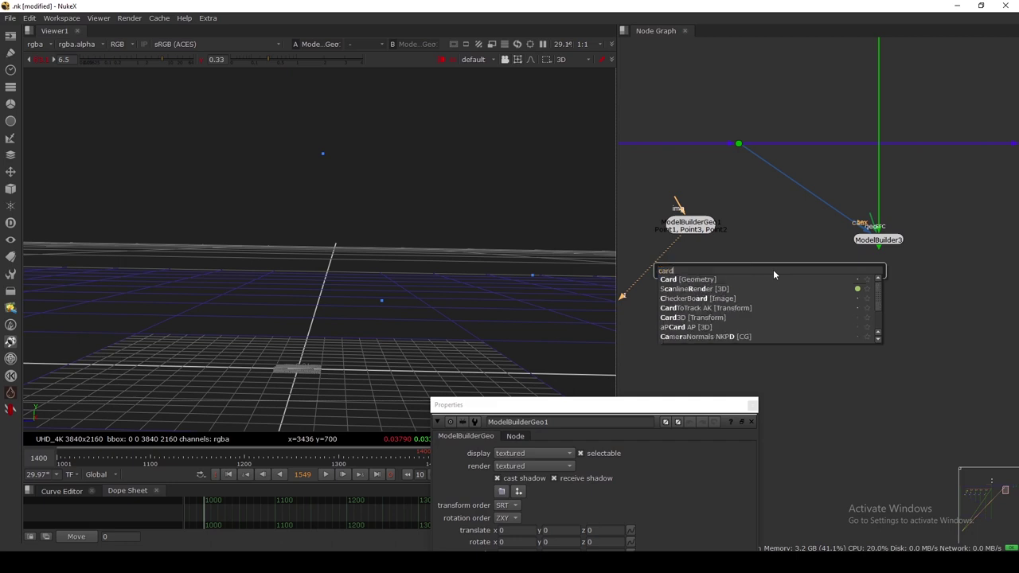
{"action": "key", "text": "Return"}
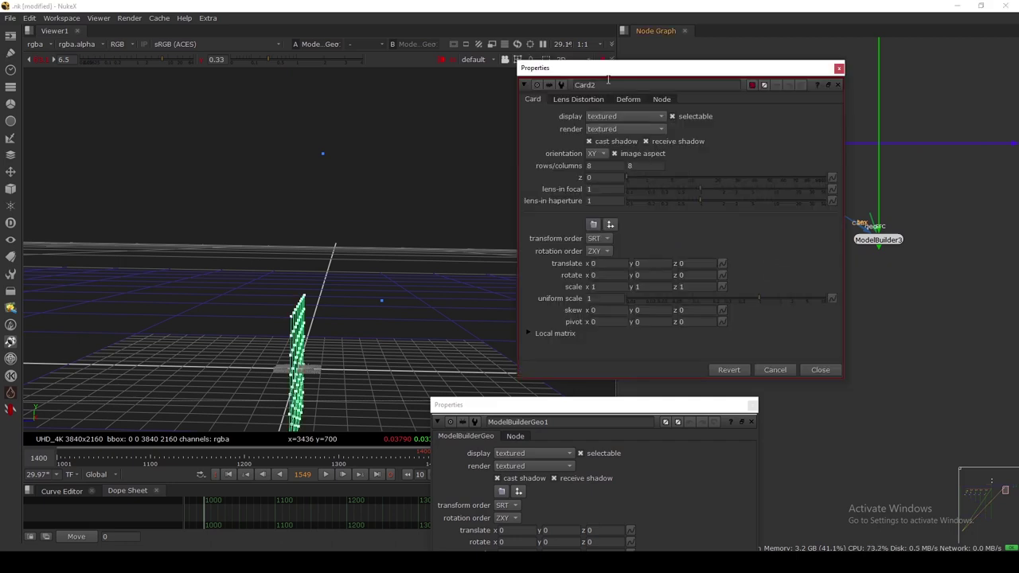
{"action": "left_click_drag", "start_coordinate": [608, 70], "coordinate": [719, 249]}
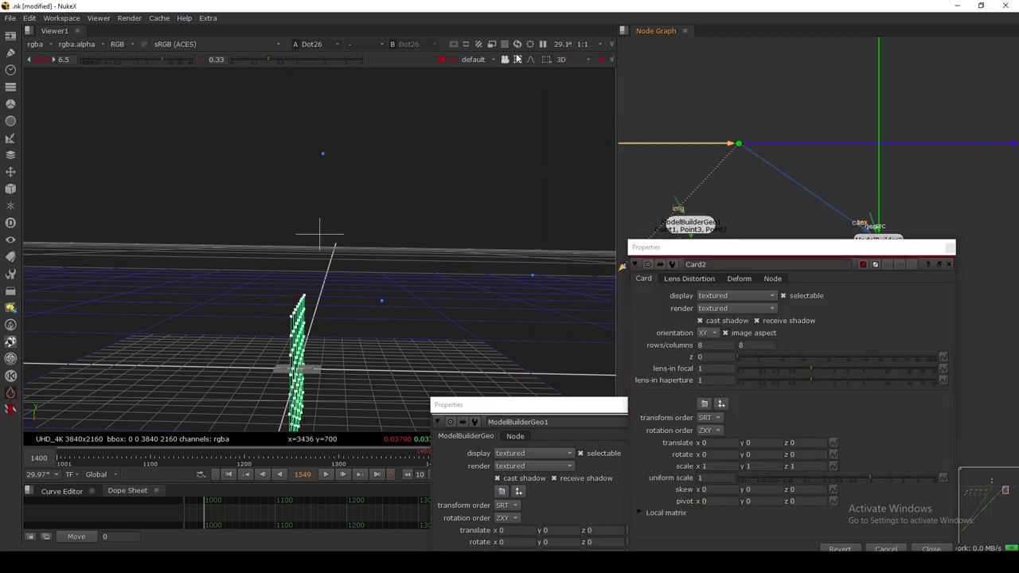
Examine the baked points and the card relative to the camera from several angles, and close the card's properties.
{"action": "scroll", "coordinate": [487, 130], "scroll_direction": "down", "scroll_amount": 8}
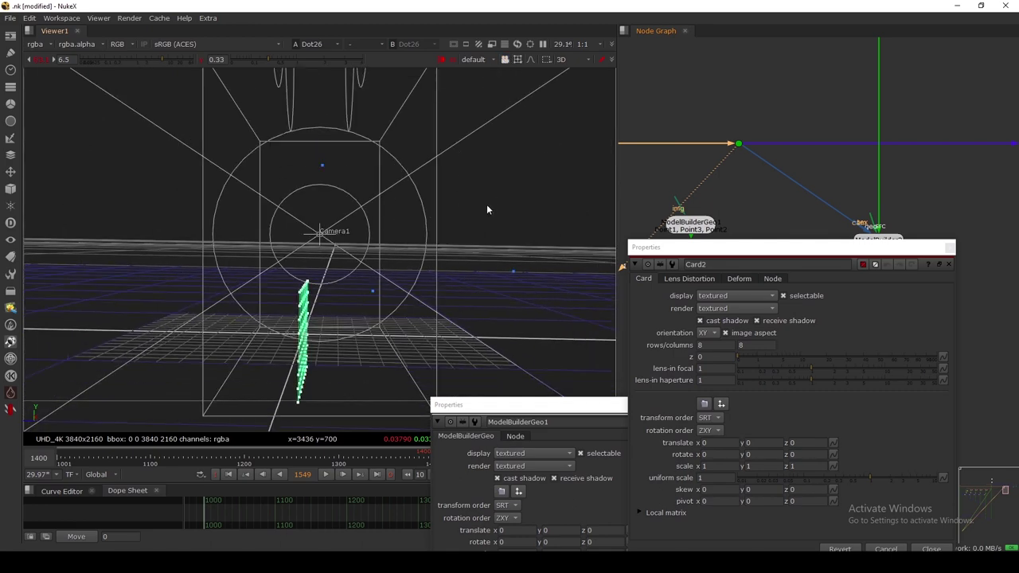
{"action": "left_click_drag", "start_coordinate": [419, 245], "coordinate": [439, 227], "text": "ctrl"}
{"action": "scroll", "coordinate": [439, 227], "scroll_direction": "down", "scroll_amount": 8}
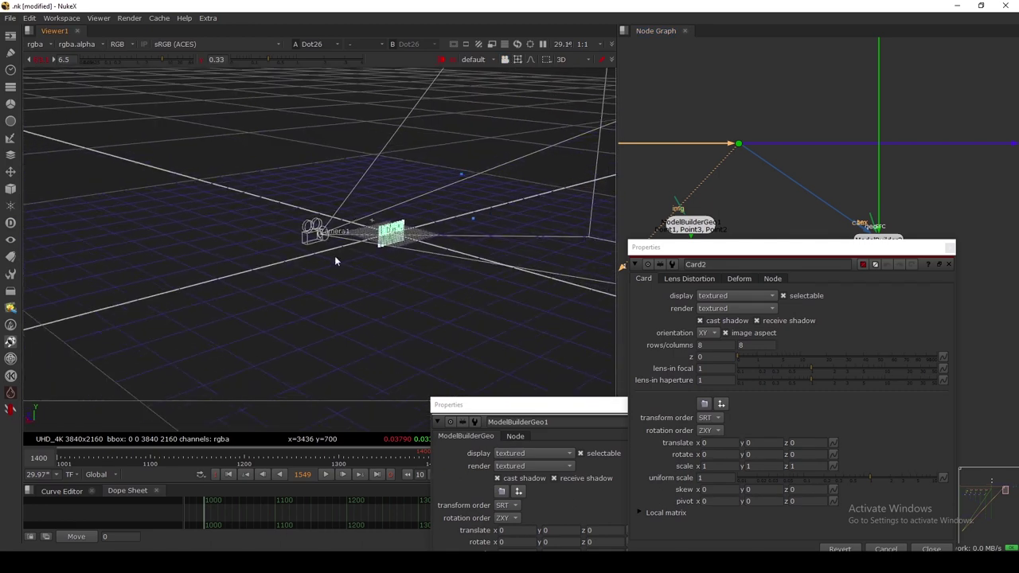
{"action": "left_click_drag", "start_coordinate": [335, 259], "coordinate": [392, 253], "text": "ctrl"}
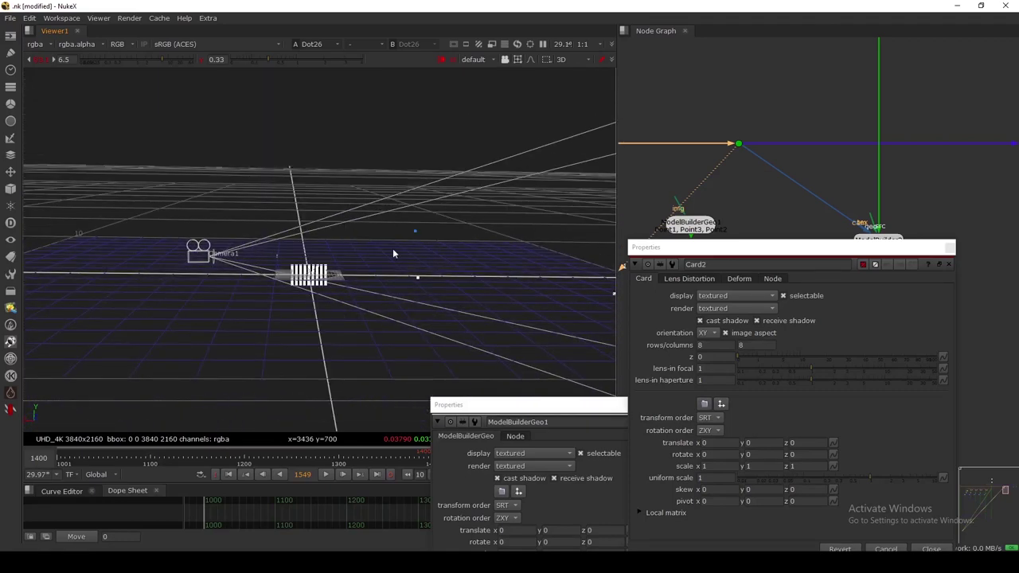
{"action": "left_click_drag", "start_coordinate": [434, 293], "coordinate": [434, 293]}
{"action": "left_click_drag", "start_coordinate": [434, 292], "coordinate": [358, 234], "text": "ctrl"}
{"action": "left_click", "coordinate": [949, 265]}
View the theater plate at the dot above ModelBuilder3.
{"action": "scroll", "coordinate": [782, 287], "scroll_direction": "down", "scroll_amount": 3}
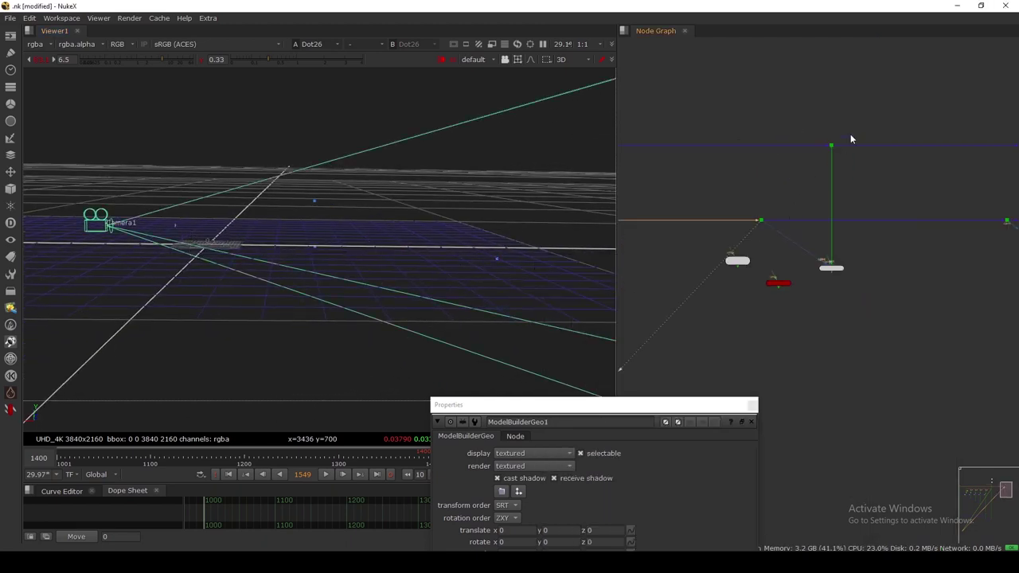
{"action": "left_click", "coordinate": [832, 146]}
{"action": "key", "text": "1"}
{"action": "left_click_drag", "start_coordinate": [508, 263], "coordinate": [575, 317]}
{"action": "scroll", "coordinate": [769, 288], "scroll_direction": "up", "scroll_amount": 3}
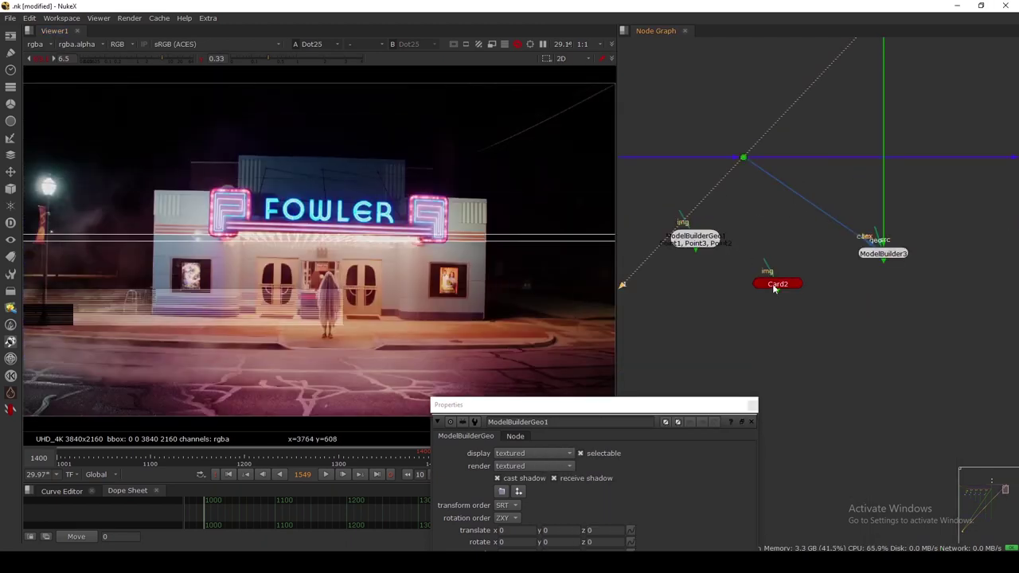
View ModelBuilderGeo1 in 3D again and set the viewer to vertex selection.
{"action": "left_click", "coordinate": [695, 237]}
{"action": "key", "text": "1"}
{"action": "scroll", "coordinate": [415, 201], "scroll_direction": "down", "scroll_amount": 3}
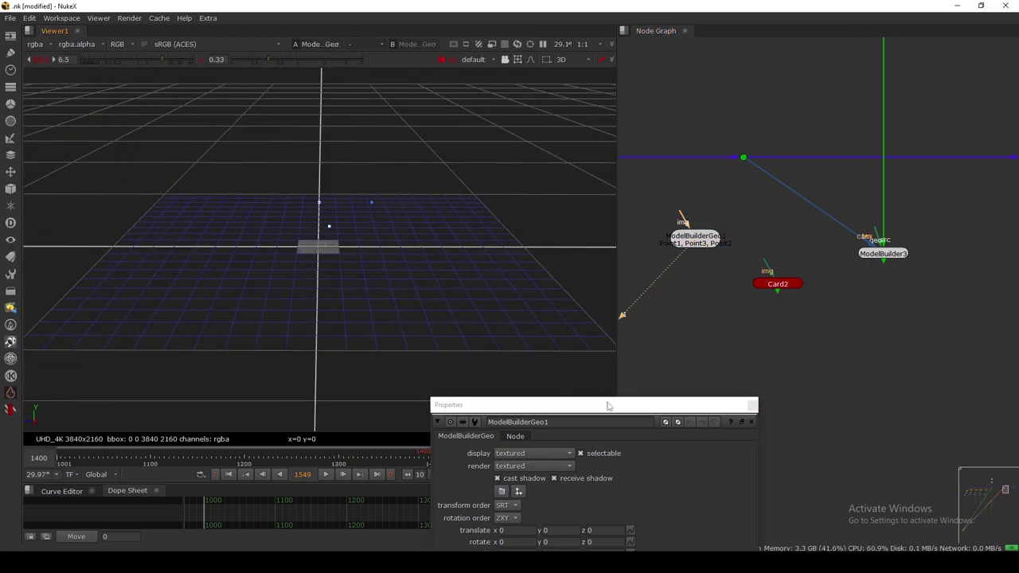
{"action": "left_click_drag", "start_coordinate": [607, 406], "coordinate": [600, 367]}
{"action": "left_click", "coordinate": [519, 61]}
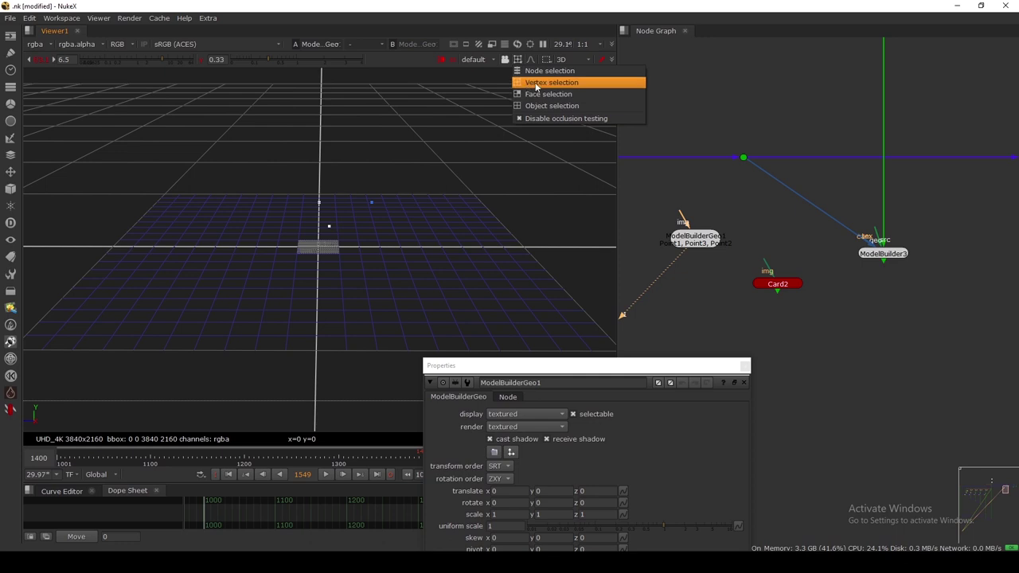
{"action": "left_click", "coordinate": [558, 83]}
Open Card2's properties and match the card's position to the selected baked point.
{"action": "left_click_drag", "start_coordinate": [656, 365], "coordinate": [656, 277]}
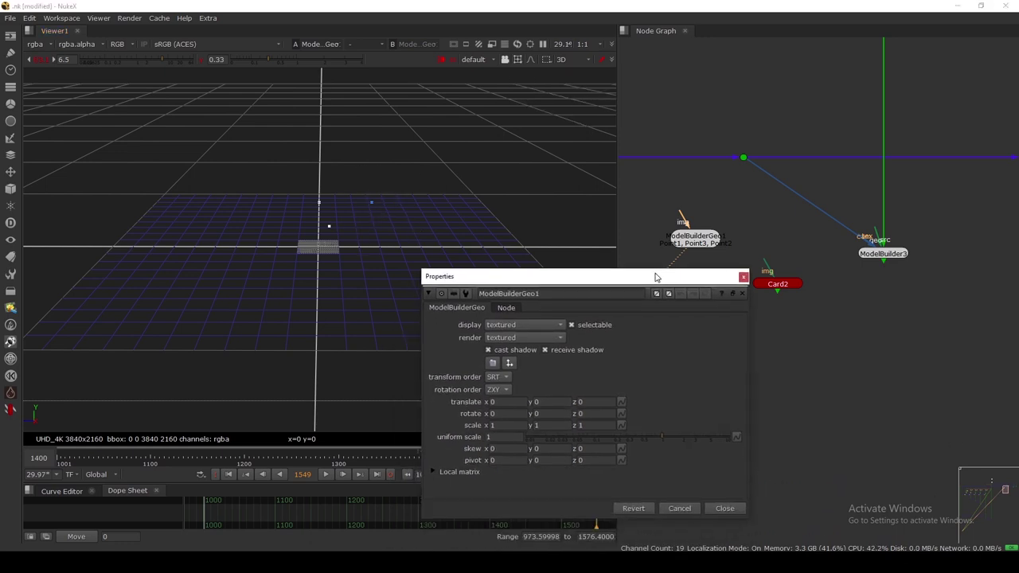
{"action": "left_click", "coordinate": [782, 285]}
{"action": "key", "text": "Return"}
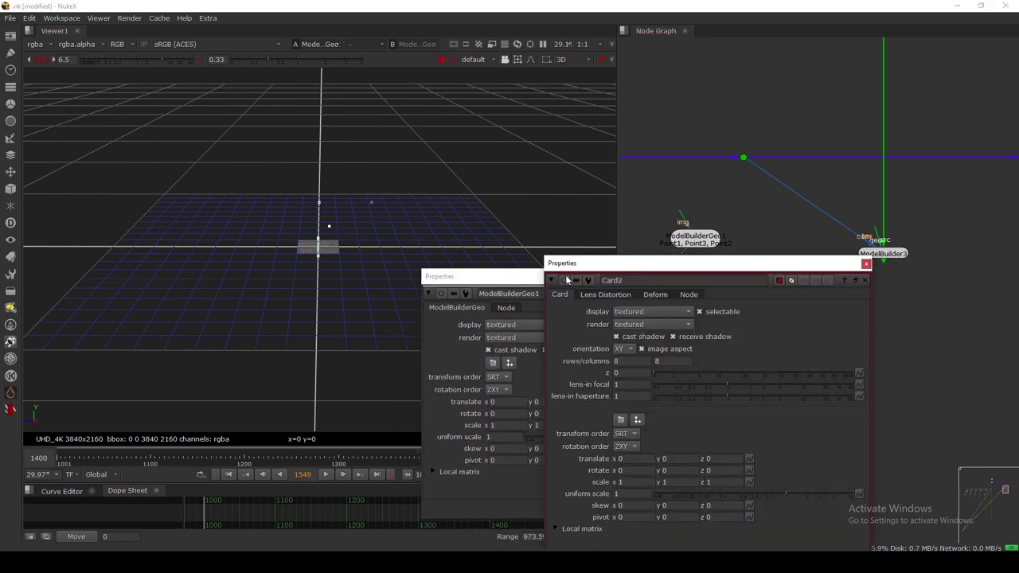
{"action": "left_click_drag", "start_coordinate": [611, 269], "coordinate": [703, 105]}
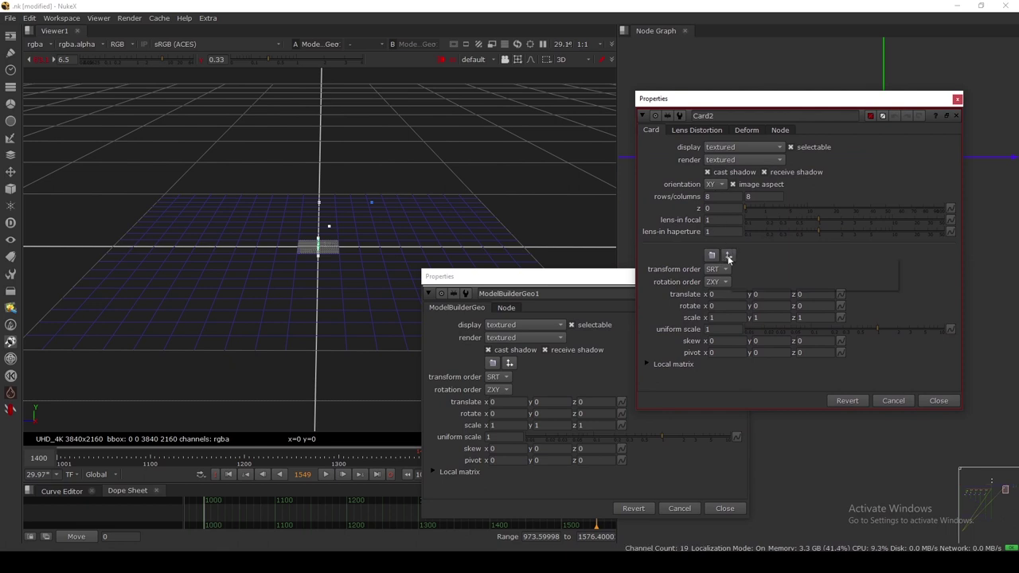
{"action": "left_click", "coordinate": [728, 258]}
{"action": "left_click", "coordinate": [728, 259]}
{"action": "left_click", "coordinate": [726, 258]}
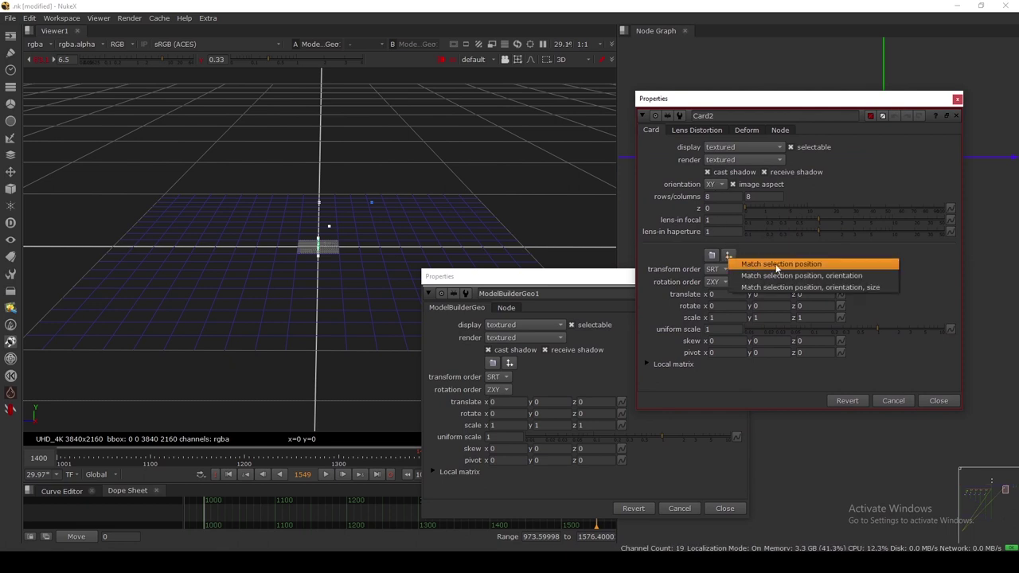
{"action": "left_click", "coordinate": [777, 266]}
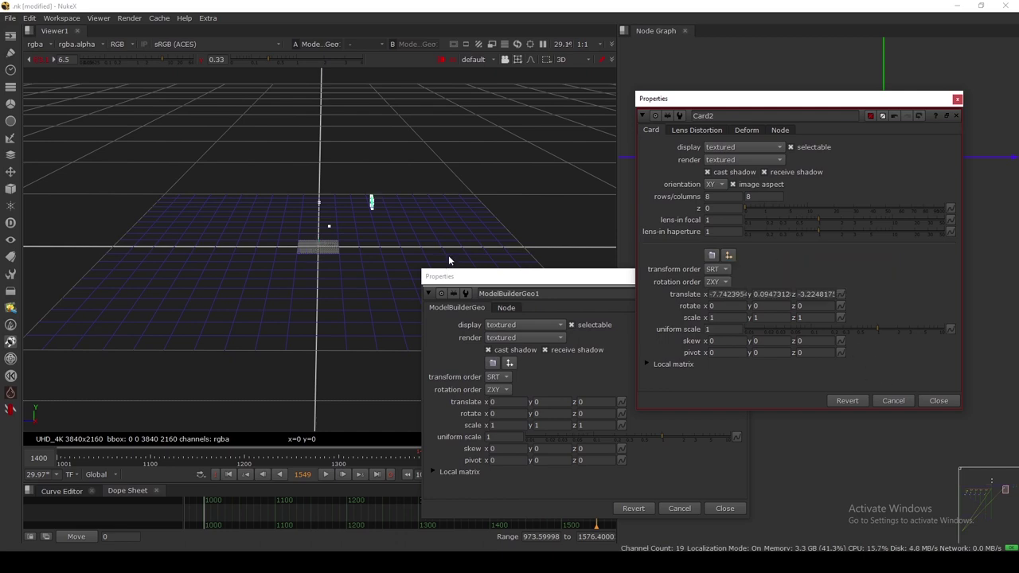
Switch the 3D viewer out of vertex selection, set Card2's orientation to YZ, and close its properties.
{"action": "left_click_drag", "start_coordinate": [360, 230], "coordinate": [383, 252], "text": "ctrl"}
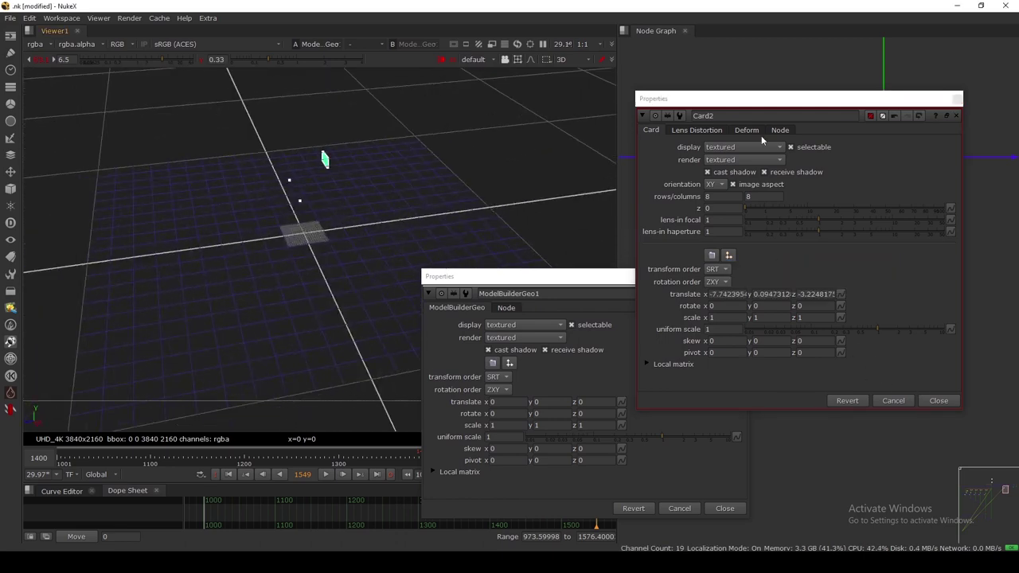
{"action": "left_click", "coordinate": [958, 101]}
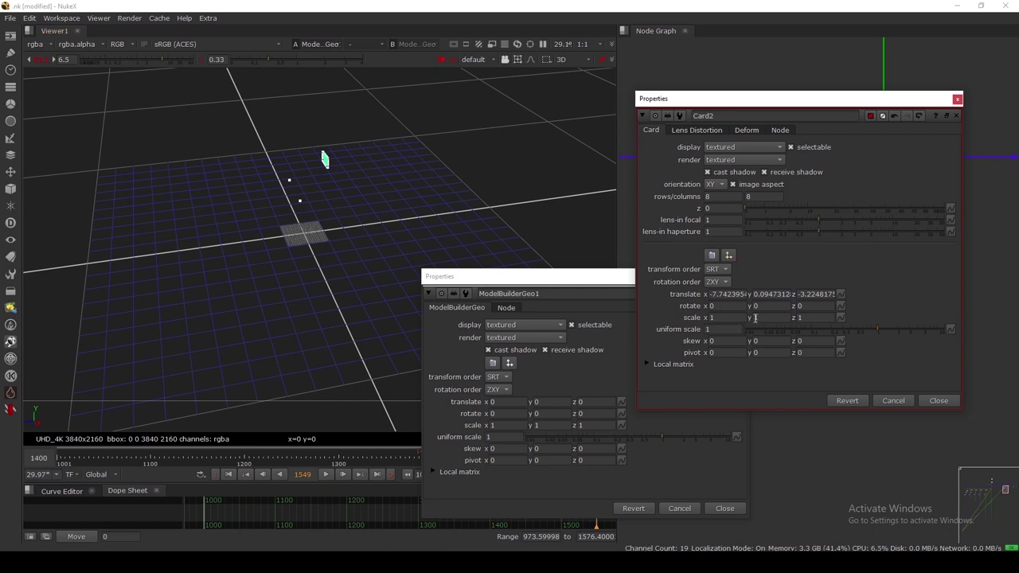
{"action": "left_click", "coordinate": [518, 63]}
{"action": "left_click", "coordinate": [527, 71]}
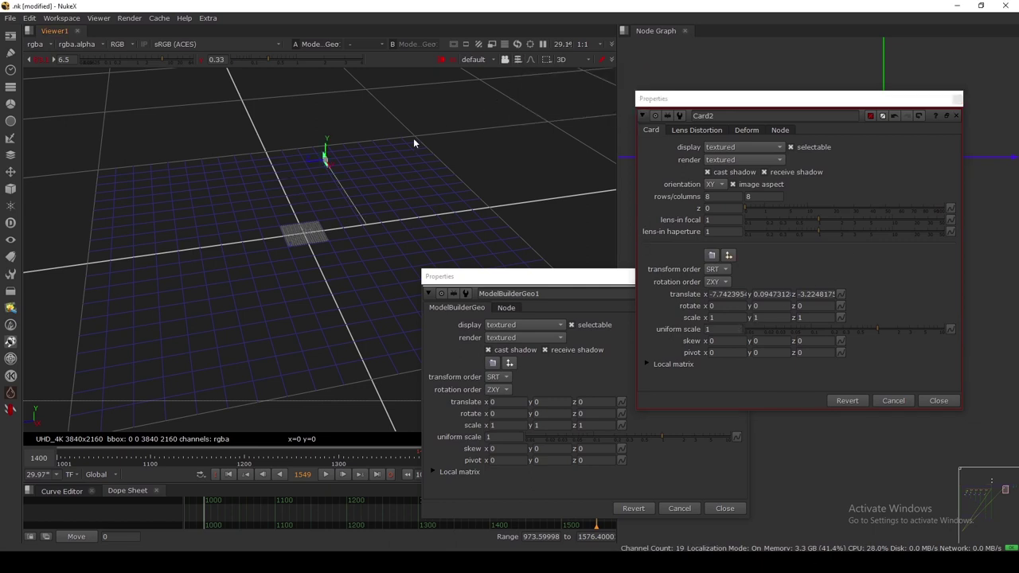
{"action": "scroll", "coordinate": [367, 163], "scroll_direction": "up", "scroll_amount": 2}
{"action": "left_click", "coordinate": [716, 185]}
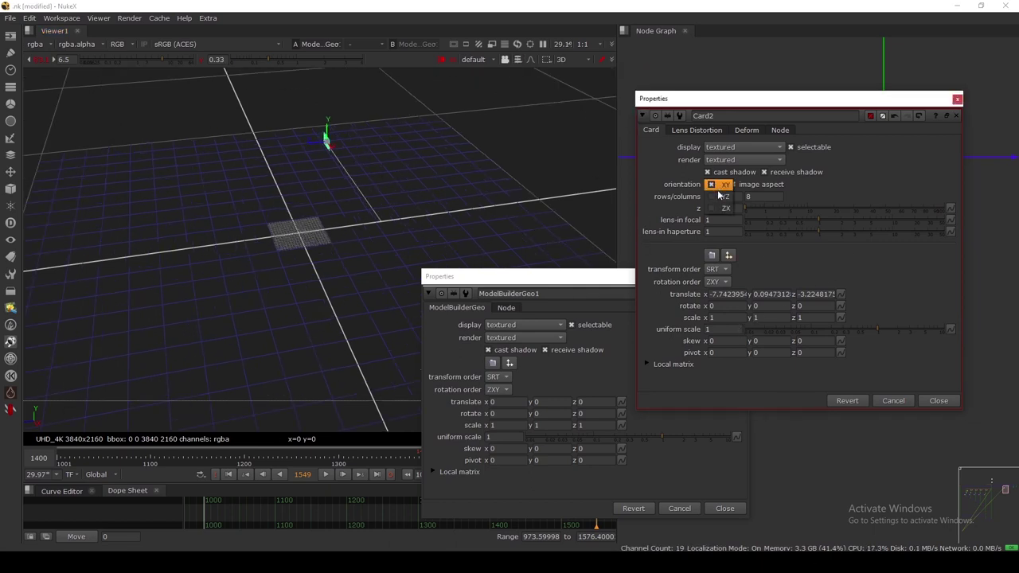
{"action": "left_click", "coordinate": [719, 195]}
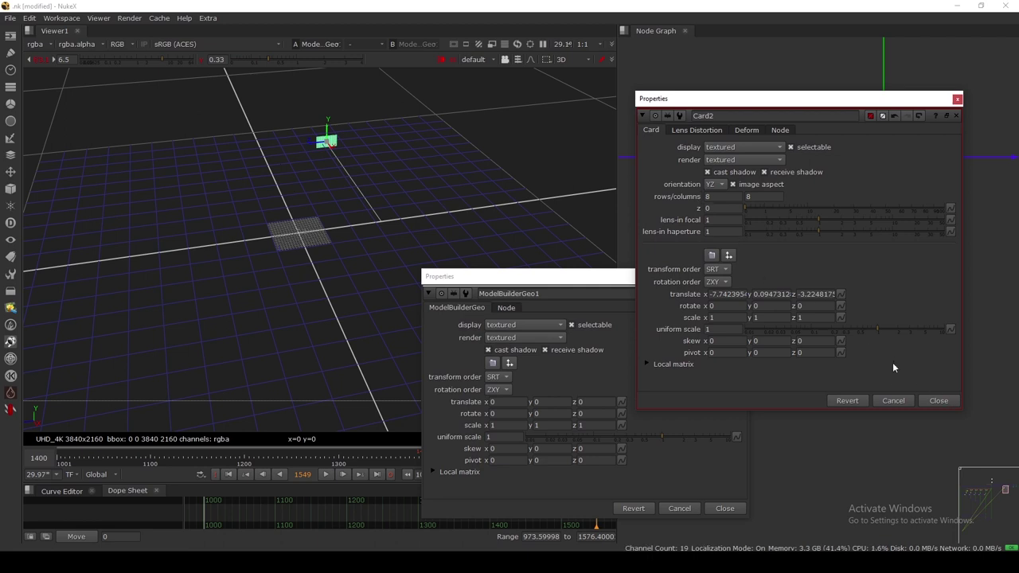
{"action": "left_click", "coordinate": [939, 401]}
Add a ScanlineRender below Card2, connecting its camera input to the camera dot and its object input to Card2.
{"action": "left_click", "coordinate": [735, 293]}
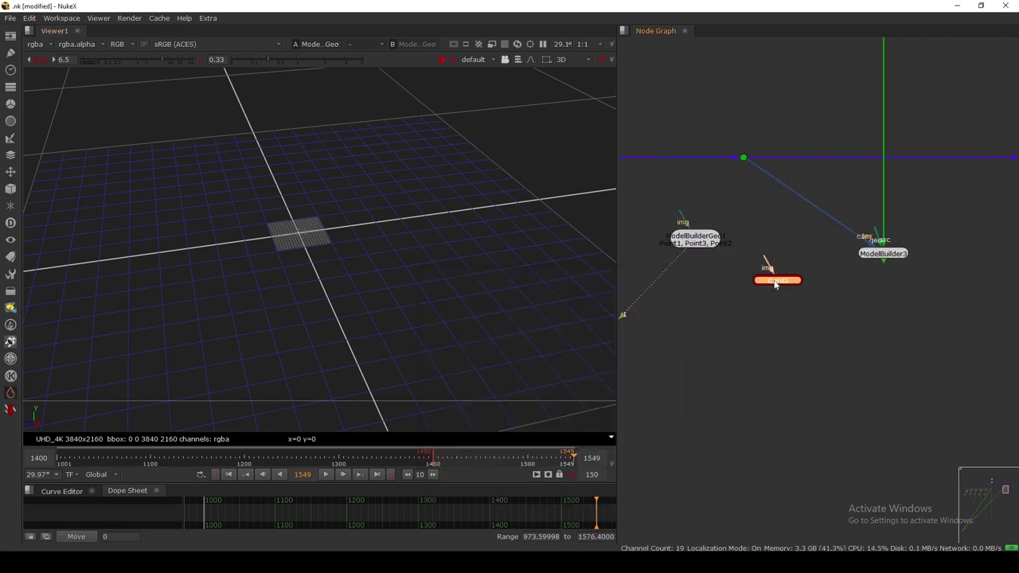
{"action": "key", "text": "Tab"}
{"action": "type", "text": "s"}
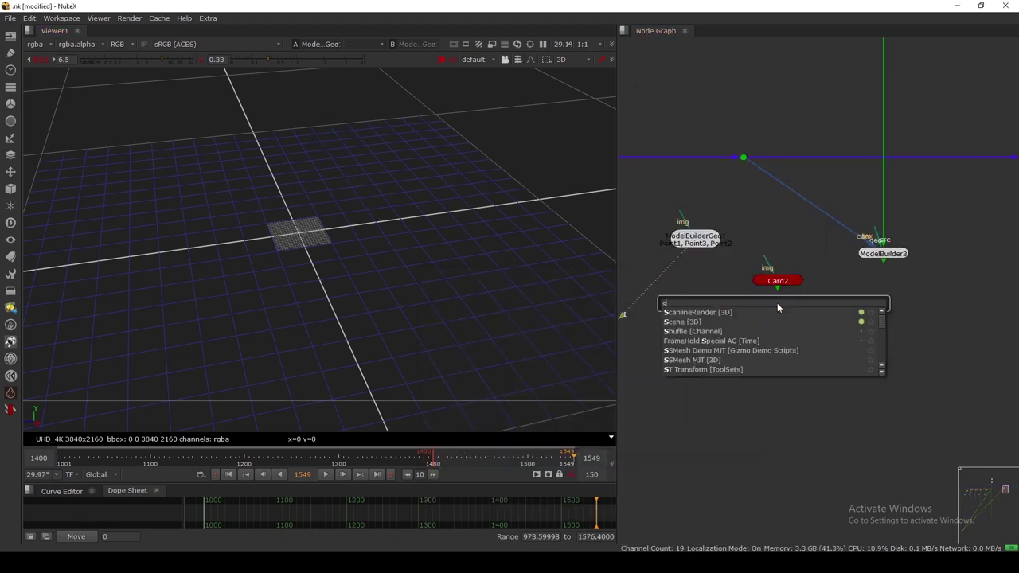
{"action": "key", "text": "Return"}
{"action": "left_click", "coordinate": [777, 303]}
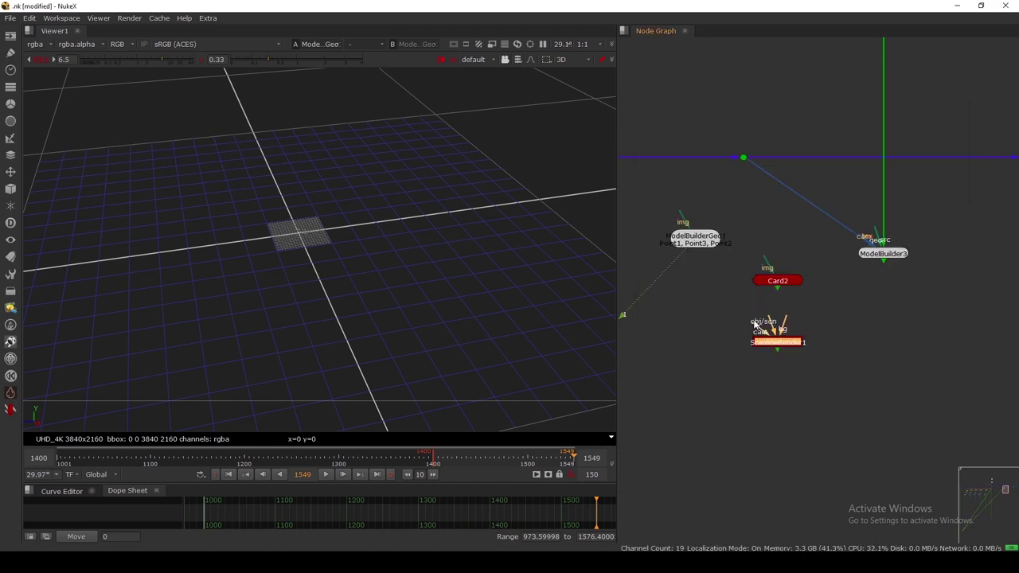
{"action": "left_click_drag", "start_coordinate": [783, 320], "coordinate": [743, 158]}
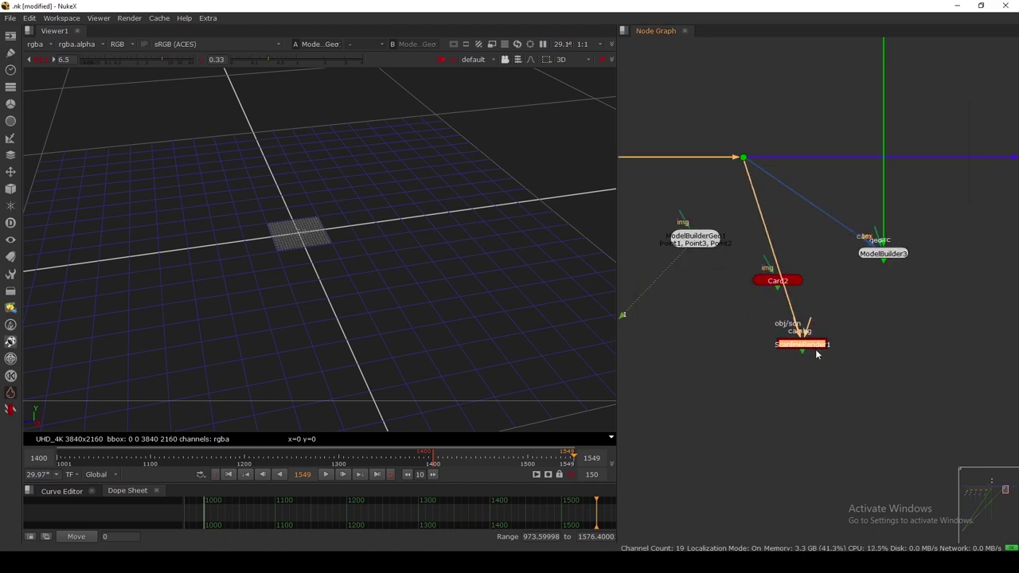
{"action": "mouse_move", "coordinate": [774, 340]}
{"action": "left_mouse_down"}
{"action": "mouse_move", "coordinate": [661, 314]}
{"action": "mouse_move", "coordinate": [771, 328]}
{"action": "left_mouse_up"}
View the ScanlineRender output in 2D and inspect the card's alpha.
{"action": "key", "text": "1"}
{"action": "key", "text": "Tab"}
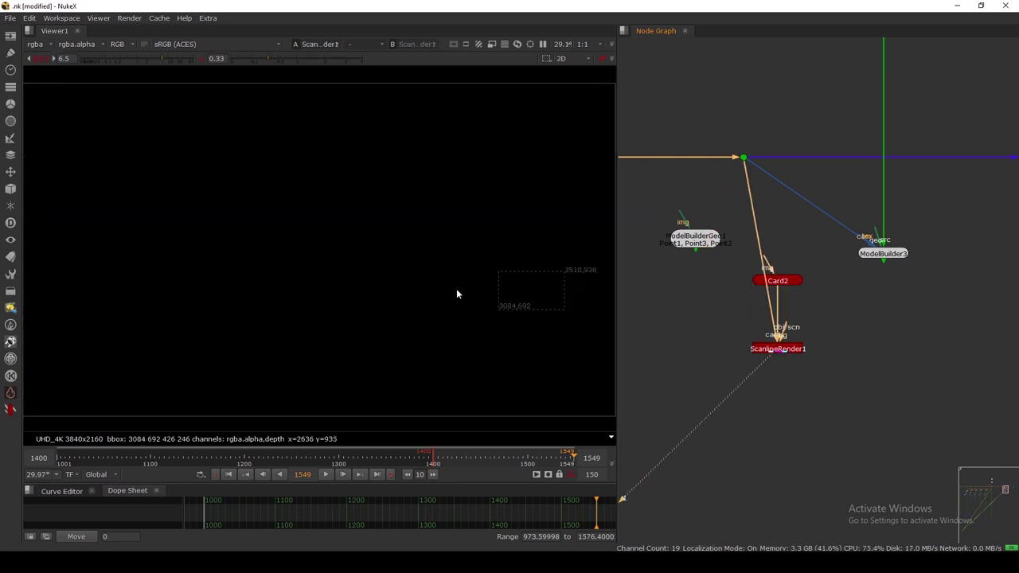
{"action": "key", "text": "a"}
{"action": "key", "text": "a"}
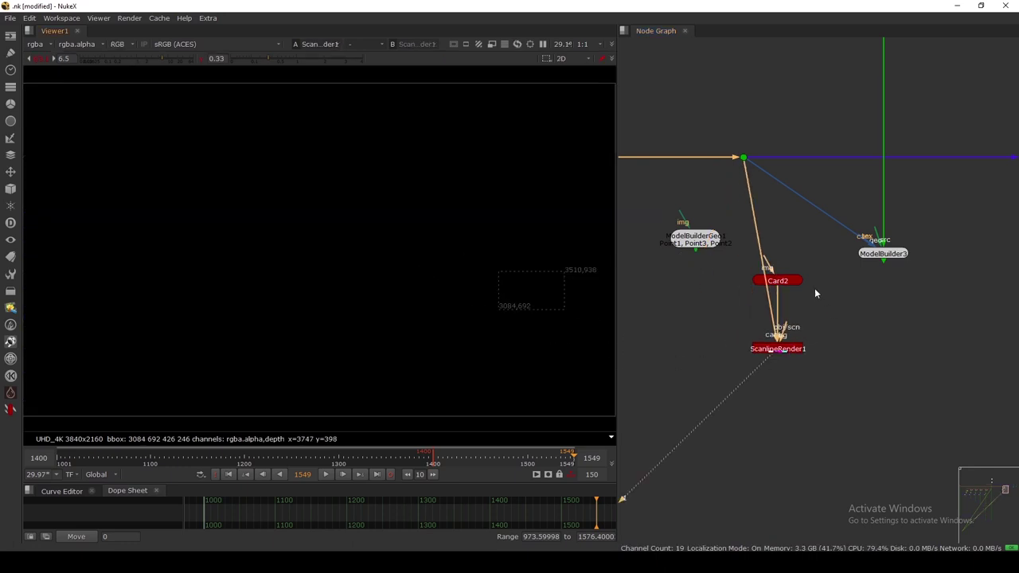
Add a Noise node as the image input of Card2.
{"action": "left_click", "coordinate": [797, 245]}
{"action": "key", "text": "Tab"}
{"action": "type", "text": "noise"}
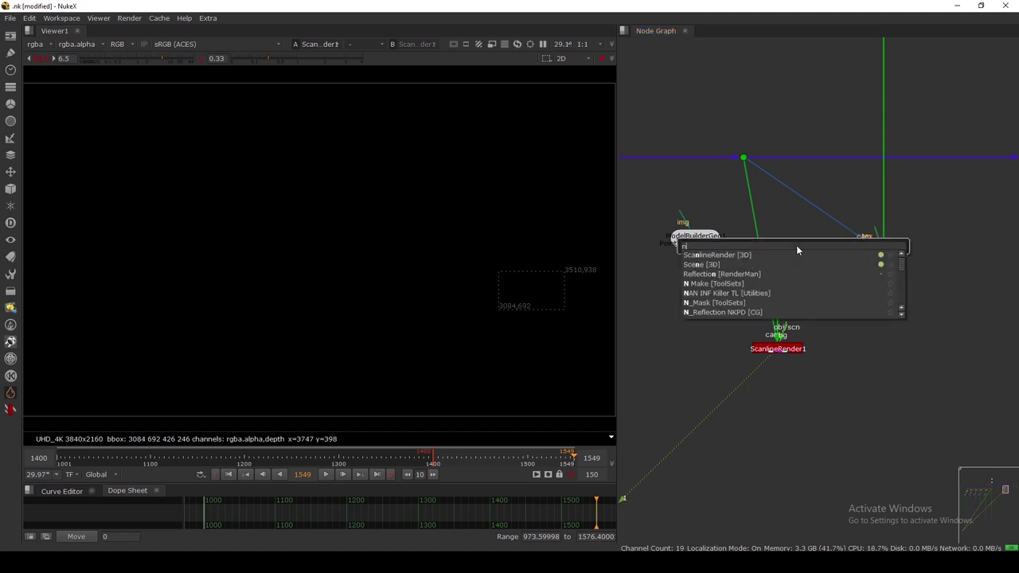
{"action": "key", "text": "Return"}
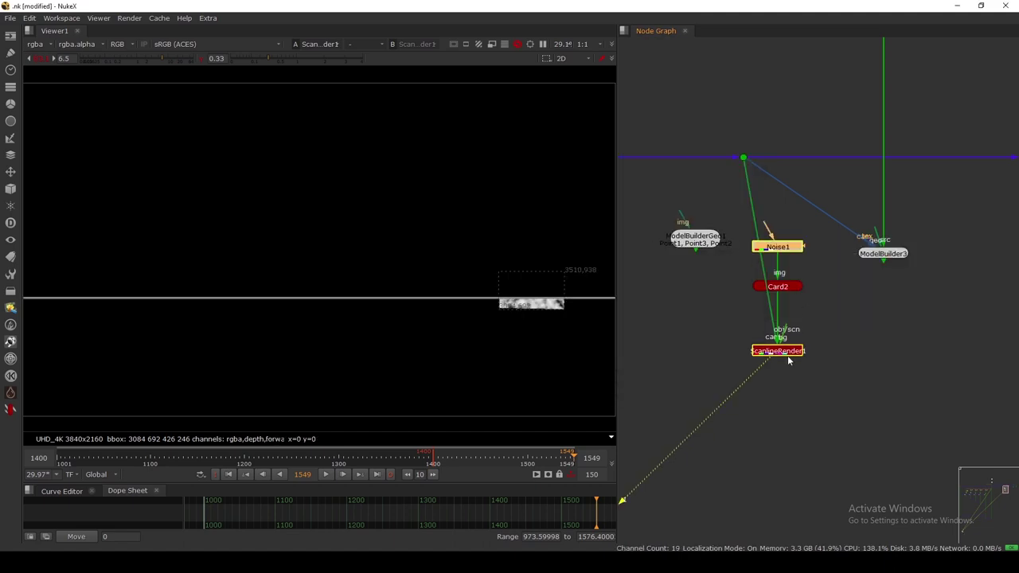
Merge the ScanlineRender over the theater plate by adding a Merge node with its B input connected to the plate.
{"action": "key", "text": "m"}
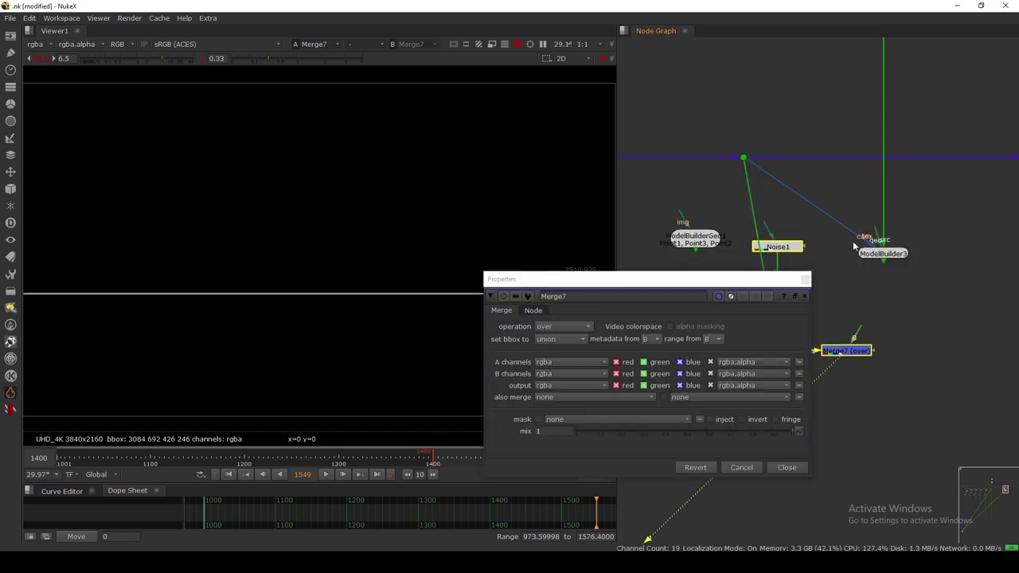
{"action": "left_click", "coordinate": [806, 280]}
{"action": "left_click_drag", "start_coordinate": [854, 338], "coordinate": [890, 89]}
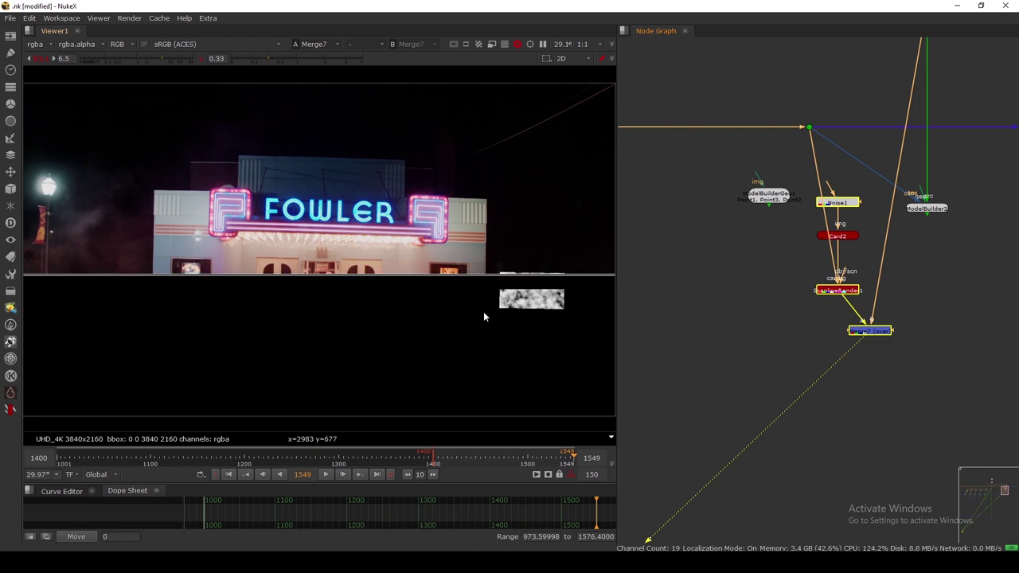
{"action": "left_click_drag", "start_coordinate": [473, 255], "coordinate": [577, 332], "text": "ctrl+shift"}
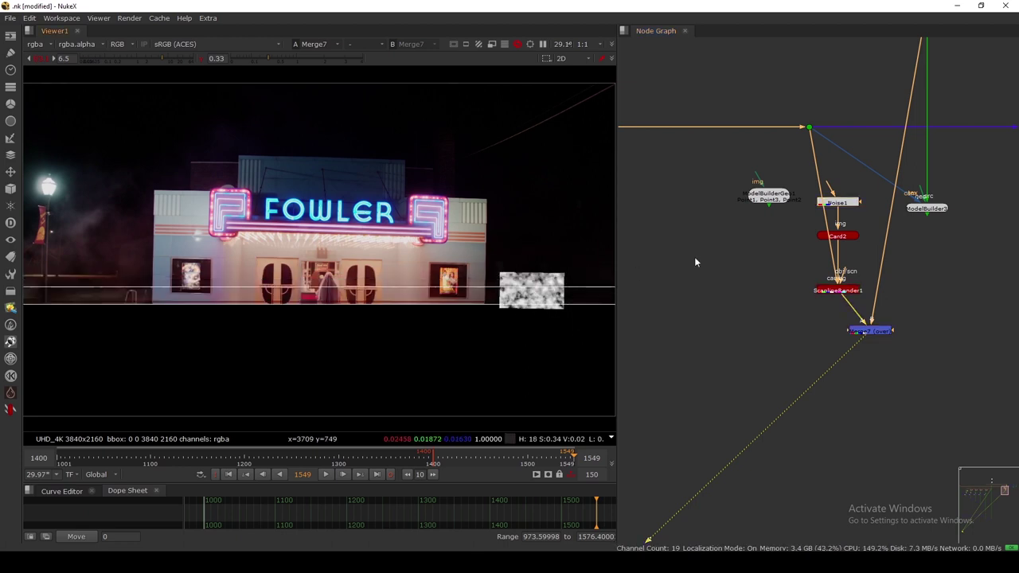
Tidy the node graph by moving ModelBuilderGeo1 below ModelBuilder3, shifting the camera dot aside, and realigning Noise1 above Card2.
{"action": "mouse_move", "coordinate": [839, 203]}
{"action": "left_mouse_down"}
{"action": "mouse_move", "coordinate": [786, 239]}
{"action": "mouse_move", "coordinate": [844, 217]}
{"action": "left_mouse_up"}
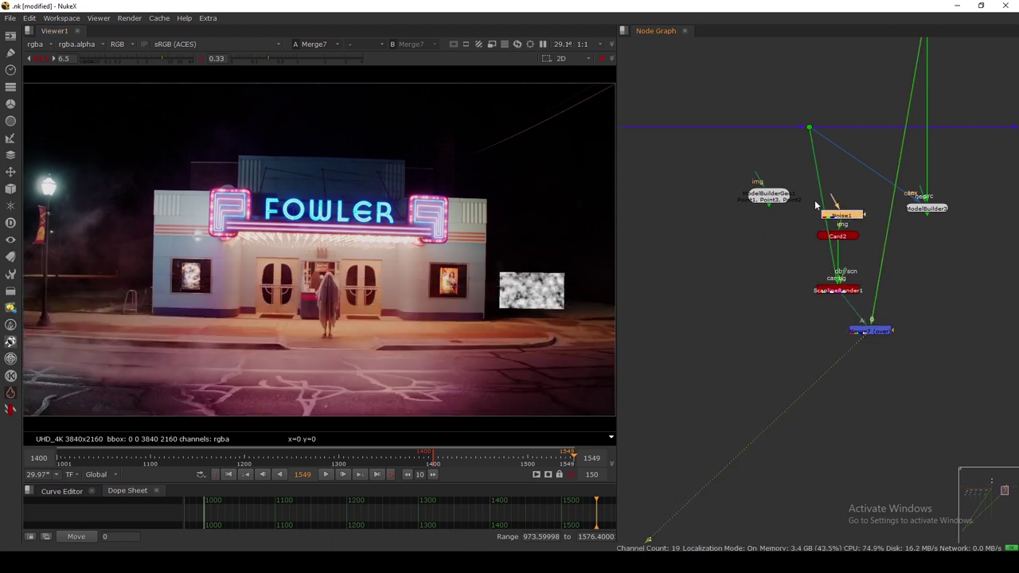
{"action": "left_click_drag", "start_coordinate": [771, 196], "coordinate": [973, 269]}
{"action": "left_click_drag", "start_coordinate": [813, 131], "coordinate": [802, 130]}
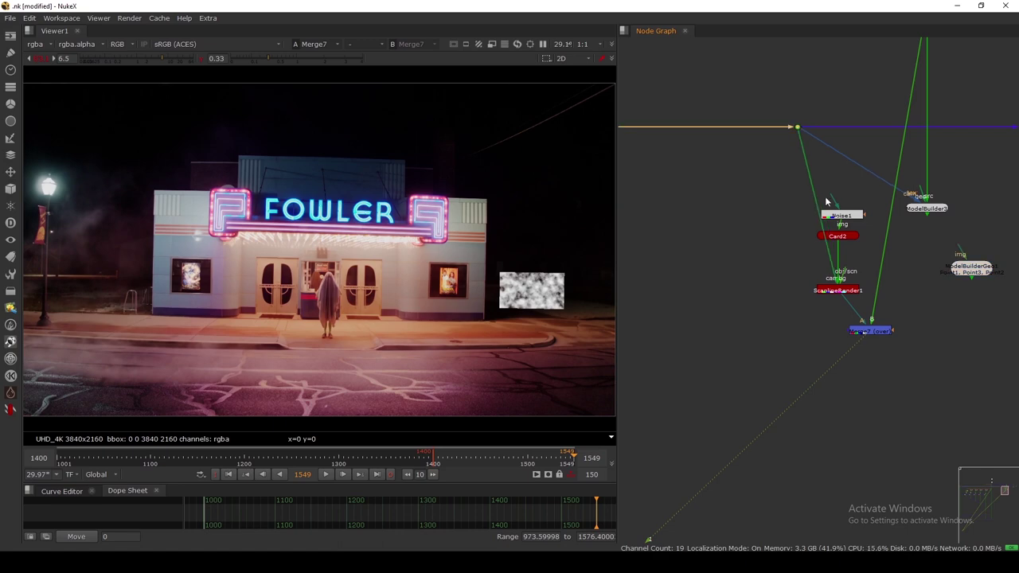
{"action": "left_click_drag", "start_coordinate": [845, 220], "coordinate": [841, 213]}
Examine the camera dot in 3D, and return to viewing Merge7 at frame 1400.
{"action": "scroll", "coordinate": [584, 309], "scroll_direction": "up", "scroll_amount": 3}
{"action": "left_click", "coordinate": [798, 127]}
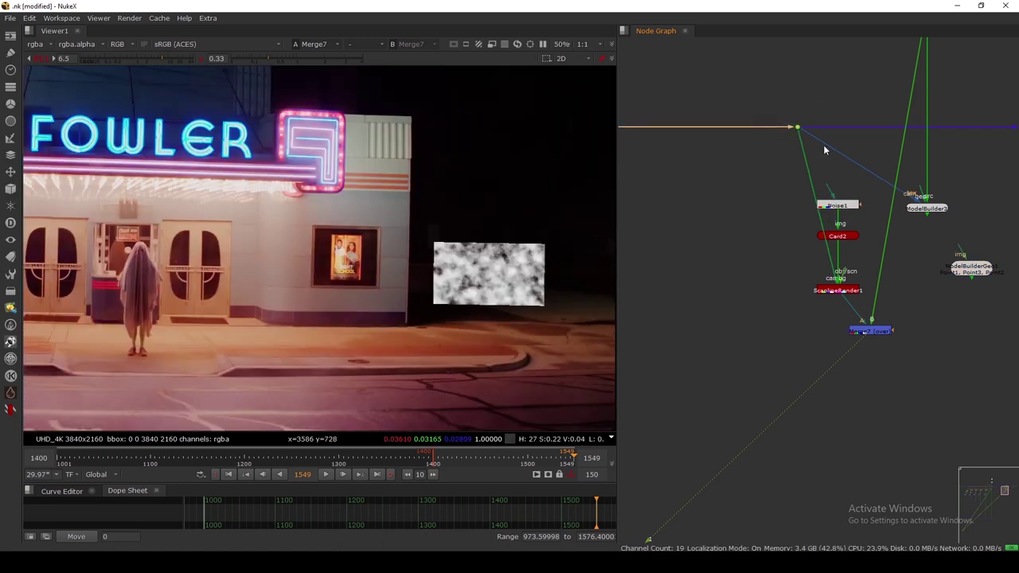
{"action": "key", "text": "1"}
{"action": "left_click_drag", "start_coordinate": [414, 236], "coordinate": [382, 203], "text": "ctrl"}
{"action": "left_click", "coordinate": [874, 330]}
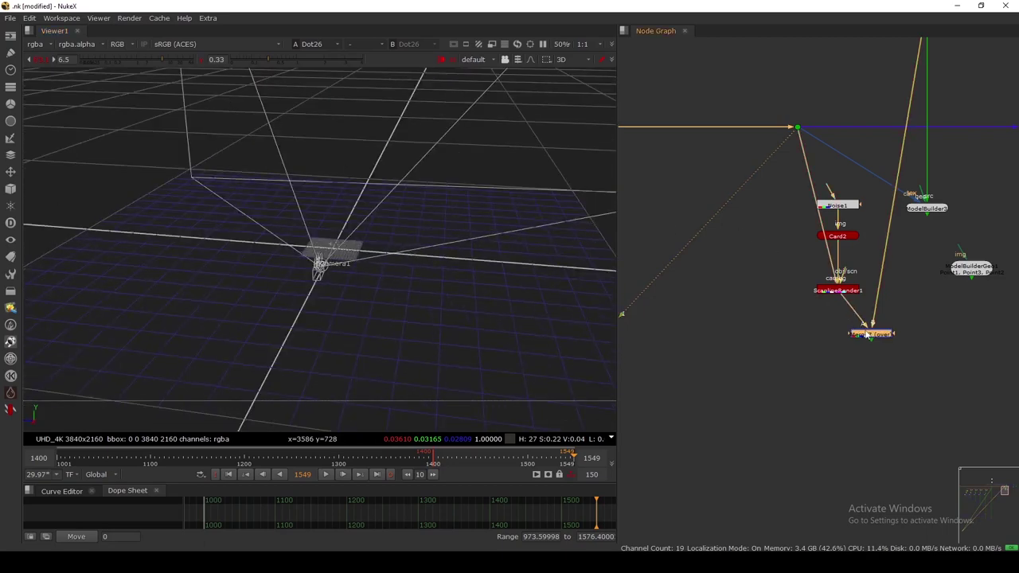
{"action": "key", "text": "1"}
{"action": "left_click", "coordinate": [433, 458]}
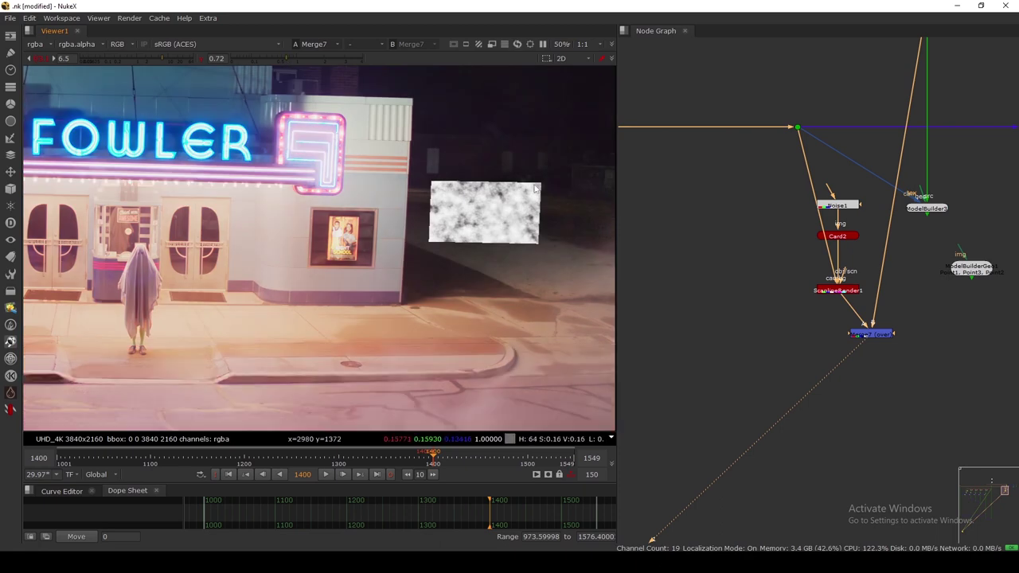
Set Merge7's operation to plus and its mix to 0.18 so the plate shows through the noise card.
{"action": "double_click", "coordinate": [871, 334]}
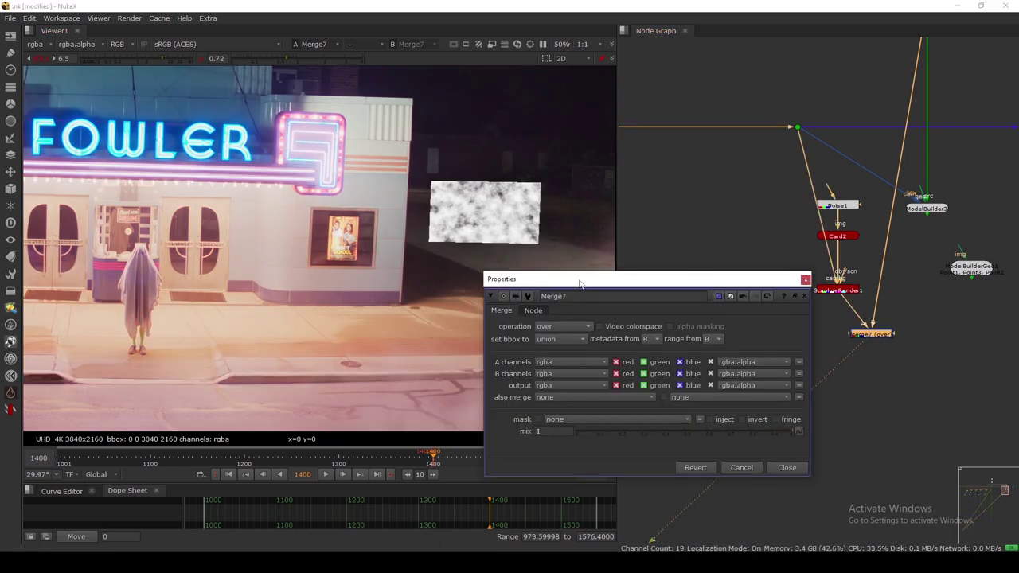
{"action": "left_click_drag", "start_coordinate": [677, 279], "coordinate": [736, 141]}
{"action": "left_click", "coordinate": [622, 188]}
{"action": "left_click", "coordinate": [629, 302]}
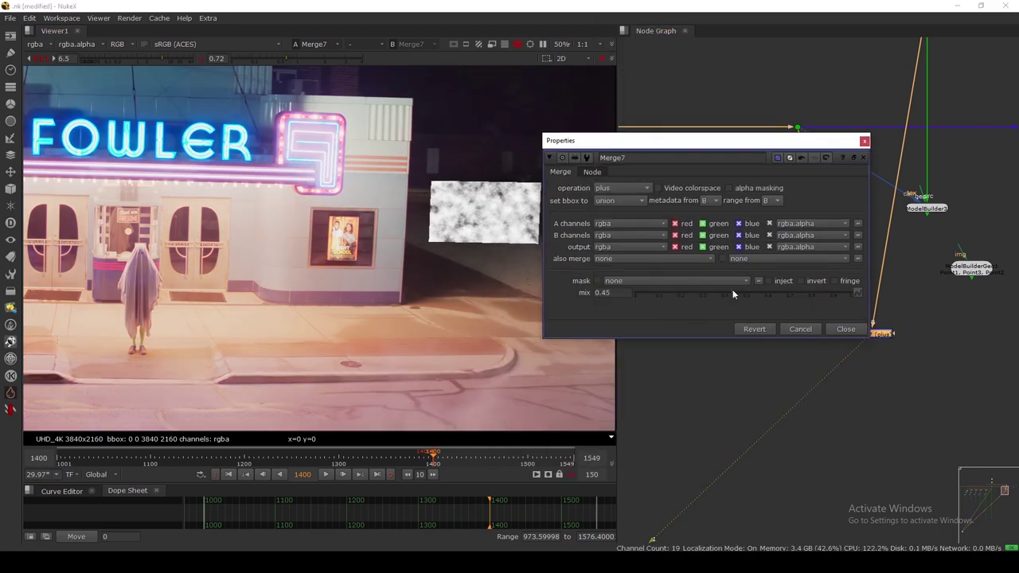
{"action": "left_click", "coordinate": [676, 294]}
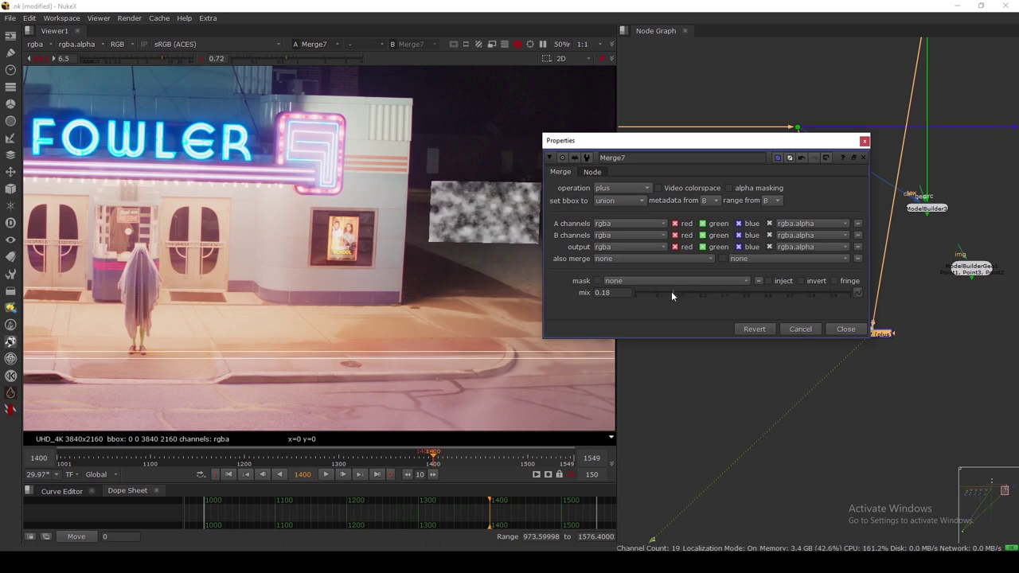
{"action": "key", "text": "Escape"}
Raise Card2 along the Y axis to a translate of about 0.4, over the dark background beside the theater.
{"action": "scroll", "coordinate": [511, 261], "scroll_direction": "up", "scroll_amount": 3}
{"action": "middle_click_drag", "start_coordinate": [498, 264], "coordinate": [493, 277]}
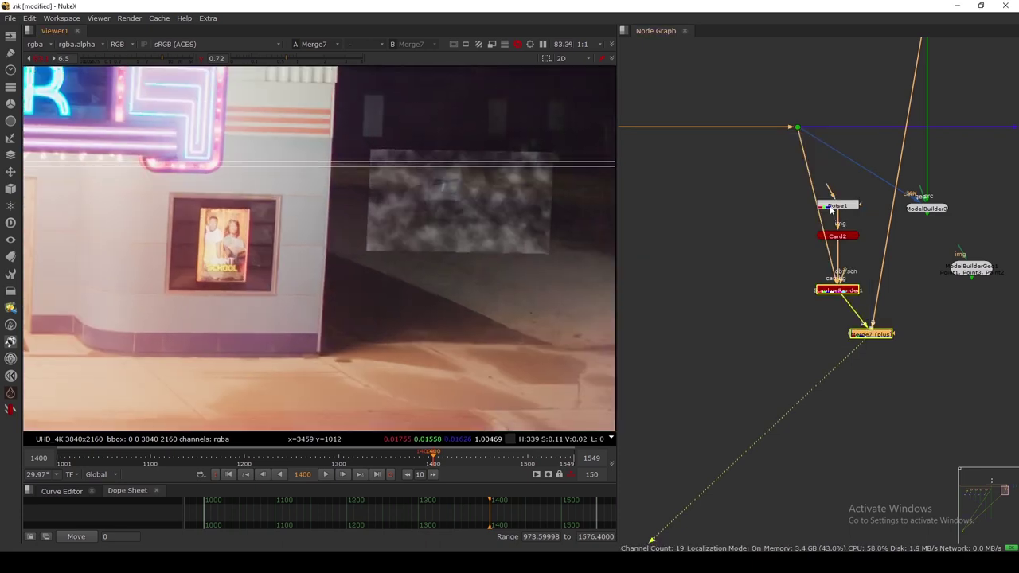
{"action": "left_click", "coordinate": [429, 200]}
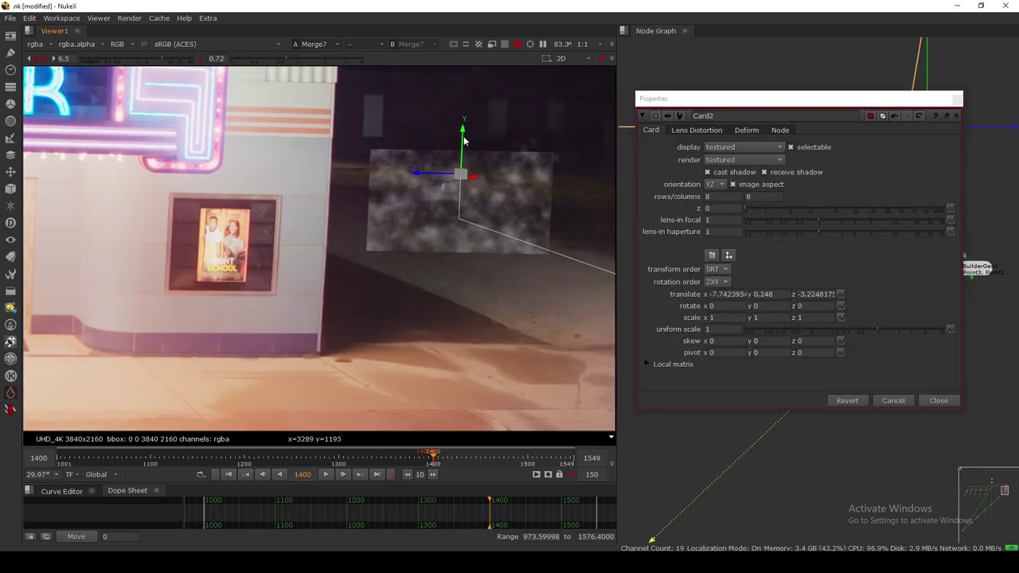
{"action": "left_click_drag", "start_coordinate": [462, 138], "coordinate": [464, 110]}
{"action": "left_click_drag", "start_coordinate": [512, 205], "coordinate": [504, 210]}
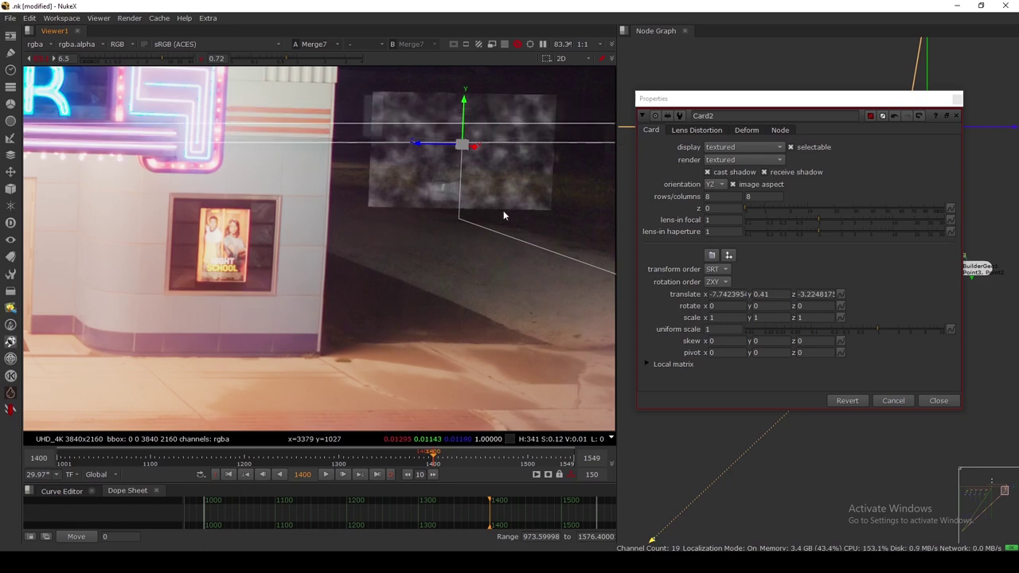
Compare the card's placement with the plate at frame 1549 by toggling Merge7 off and on.
{"action": "left_click", "coordinate": [378, 475]}
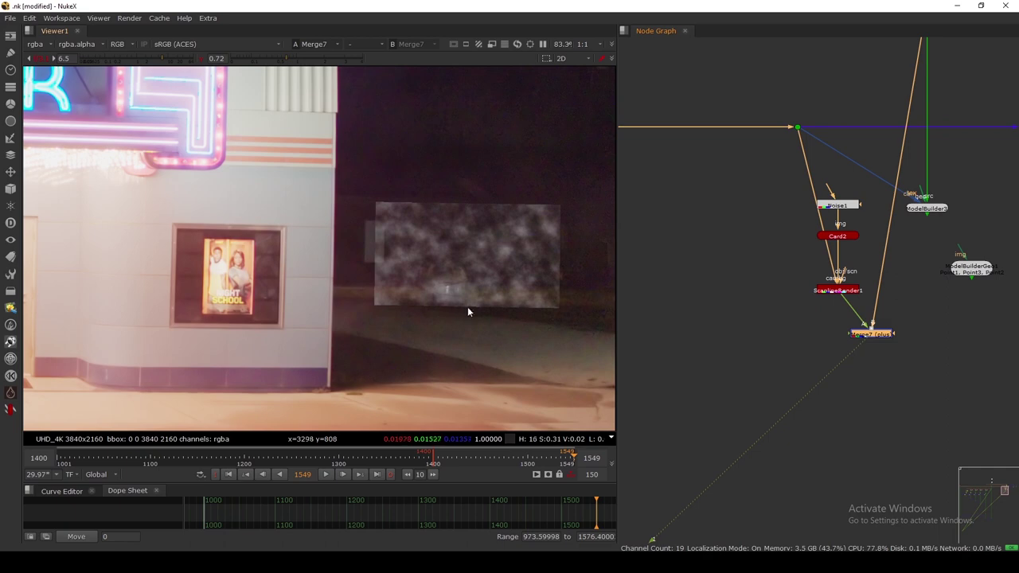
{"action": "key", "text": "d"}
{"action": "key", "text": "d"}
{"action": "key", "text": "d"}
{"action": "key", "text": "d"}
{"action": "key", "text": "d"}
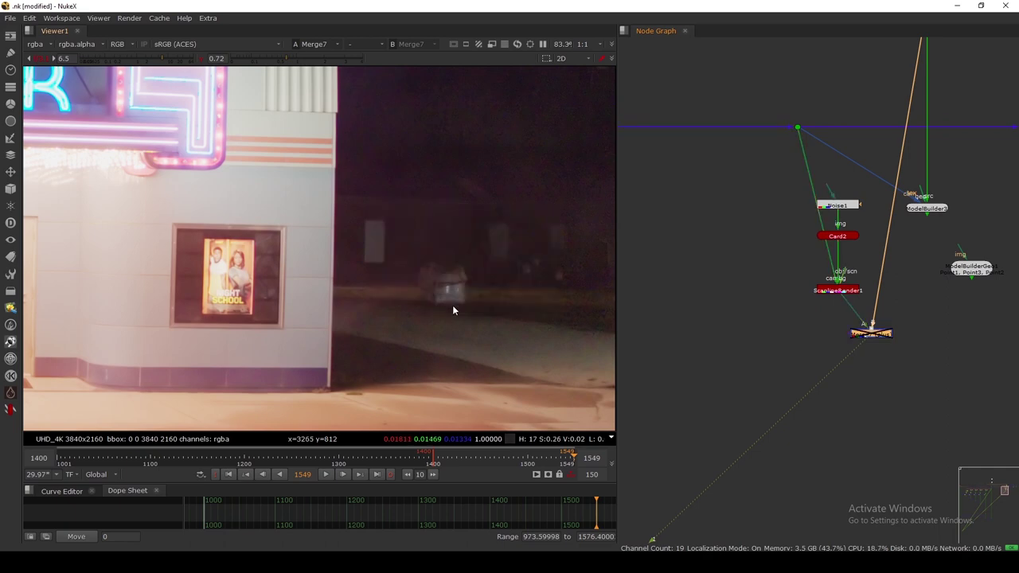
{"action": "key", "text": "d"}
{"action": "key", "text": "f"}
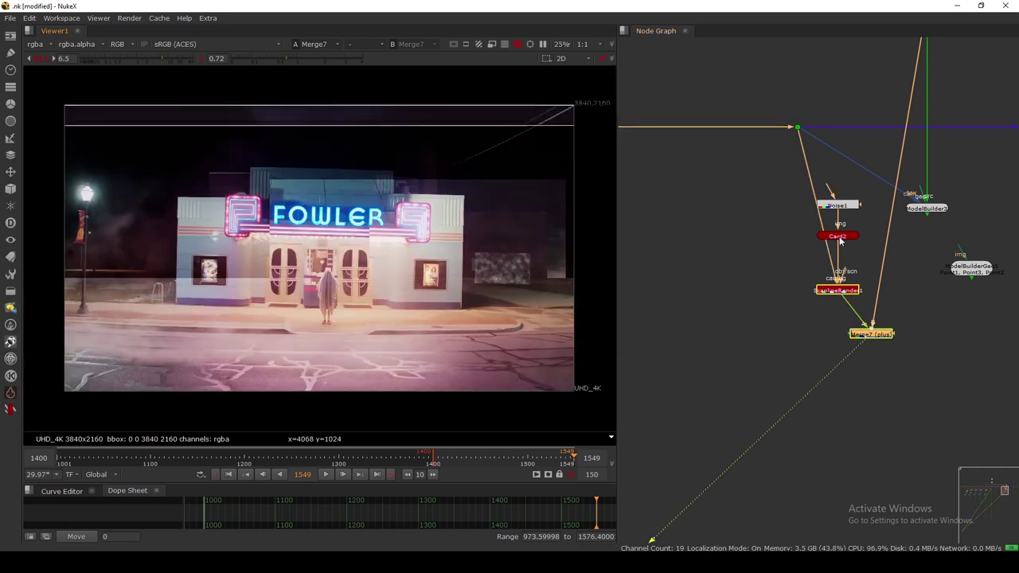
Move the Noise1 node away to the side of Card2, keeping it connected.
{"action": "left_click", "coordinate": [840, 238]}
{"action": "middle_click_drag", "start_coordinate": [757, 255], "coordinate": [742, 262]}
{"action": "left_click_drag", "start_coordinate": [826, 215], "coordinate": [739, 226]}
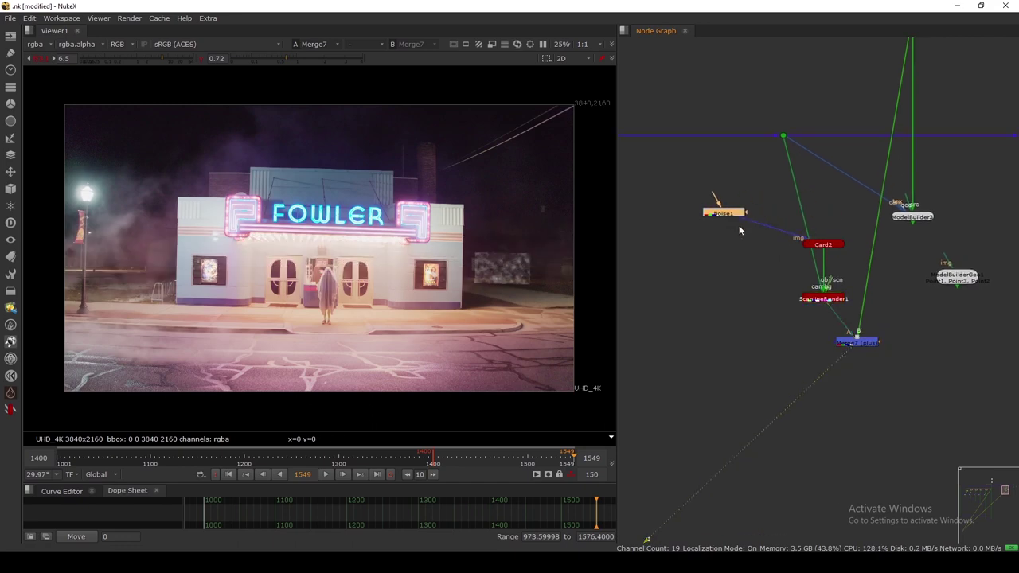
Open the properties of Card2 and ModelBuilderGeo1, and set the 3D viewer to vertex selection for the baked points.
{"action": "double_click", "coordinate": [823, 244]}
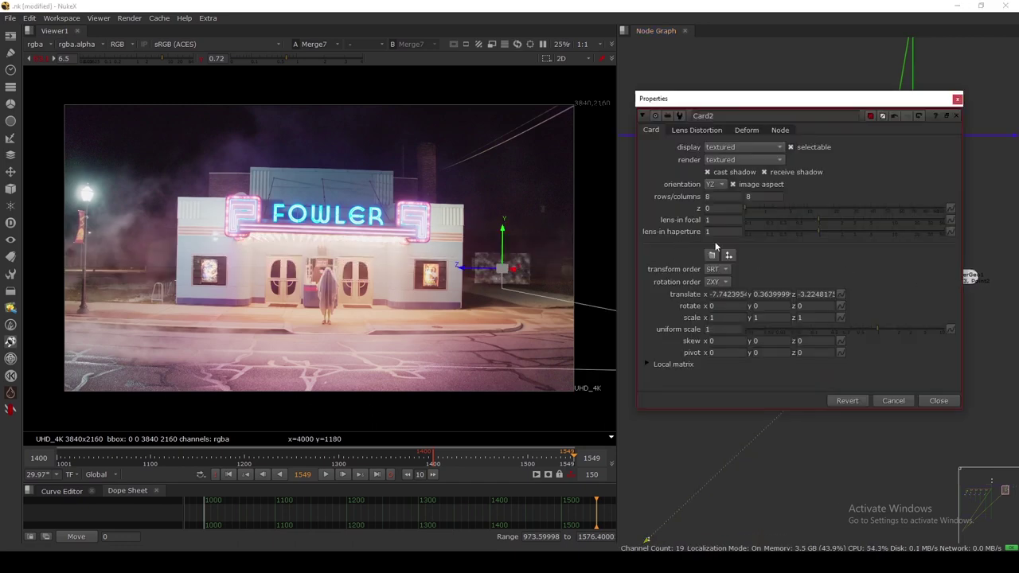
{"action": "double_click", "coordinate": [972, 279]}
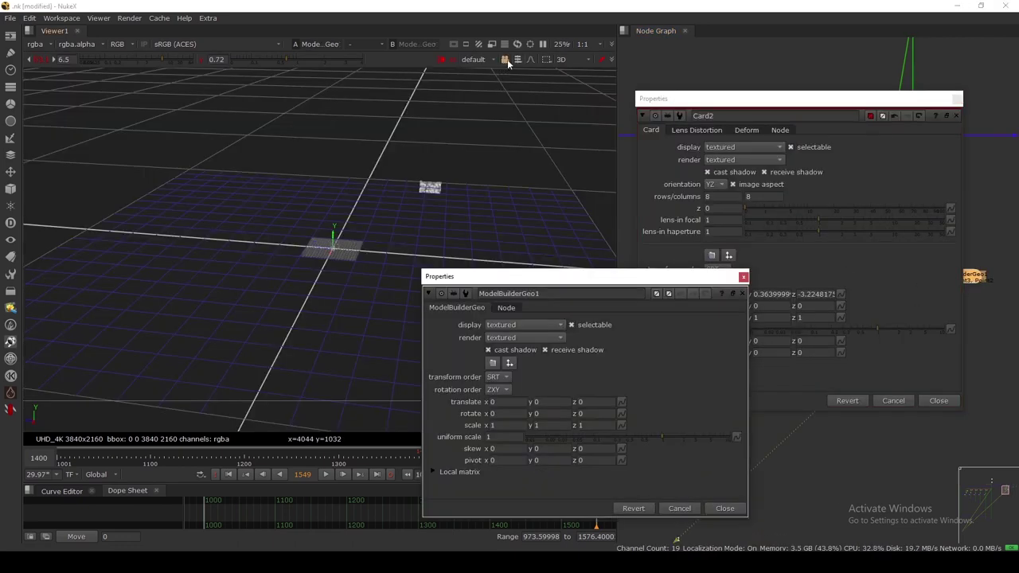
{"action": "left_click", "coordinate": [505, 60]}
{"action": "left_click", "coordinate": [533, 84]}
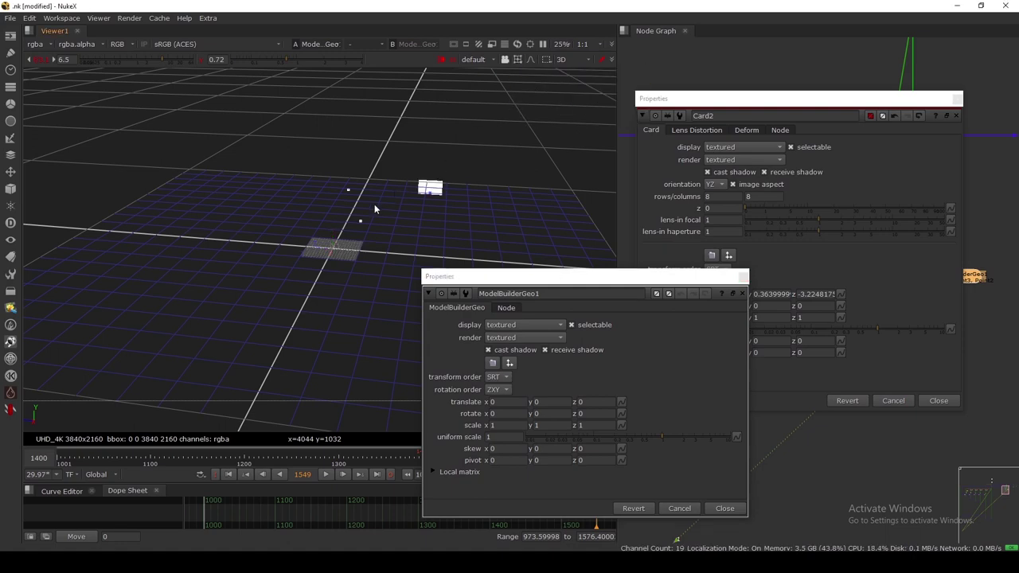
{"action": "left_click_drag", "start_coordinate": [374, 204], "coordinate": [325, 227], "text": "ctrl"}
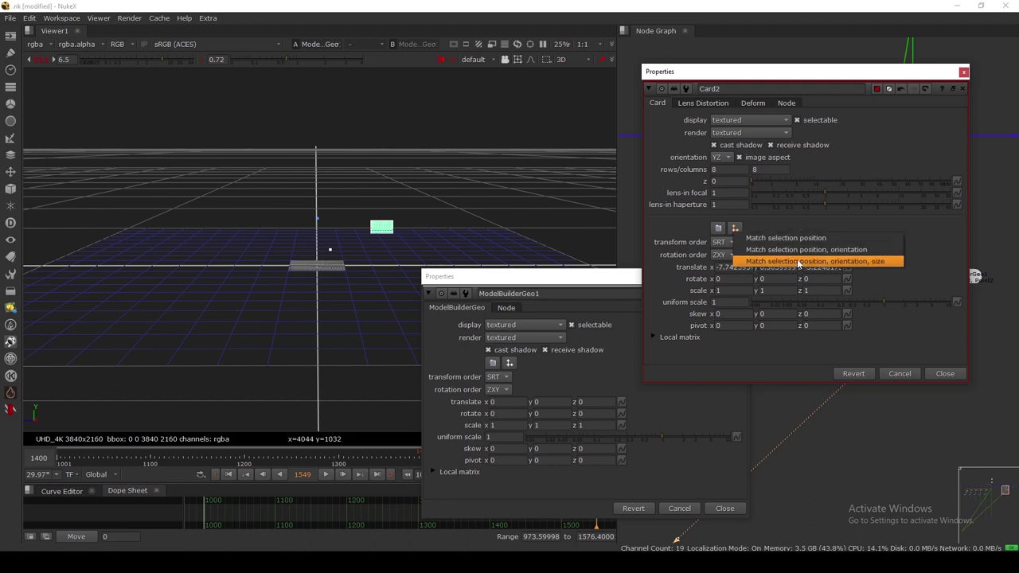
Select the baked point at the theater's roofline, match Card2 to that selection, and close Card2's properties.
{"action": "left_click_drag", "start_coordinate": [300, 197], "coordinate": [338, 259]}
{"action": "left_click_drag", "start_coordinate": [252, 179], "coordinate": [325, 232]}
{"action": "left_click", "coordinate": [735, 228]}
{"action": "left_click", "coordinate": [784, 255]}
{"action": "left_click", "coordinate": [946, 373]}
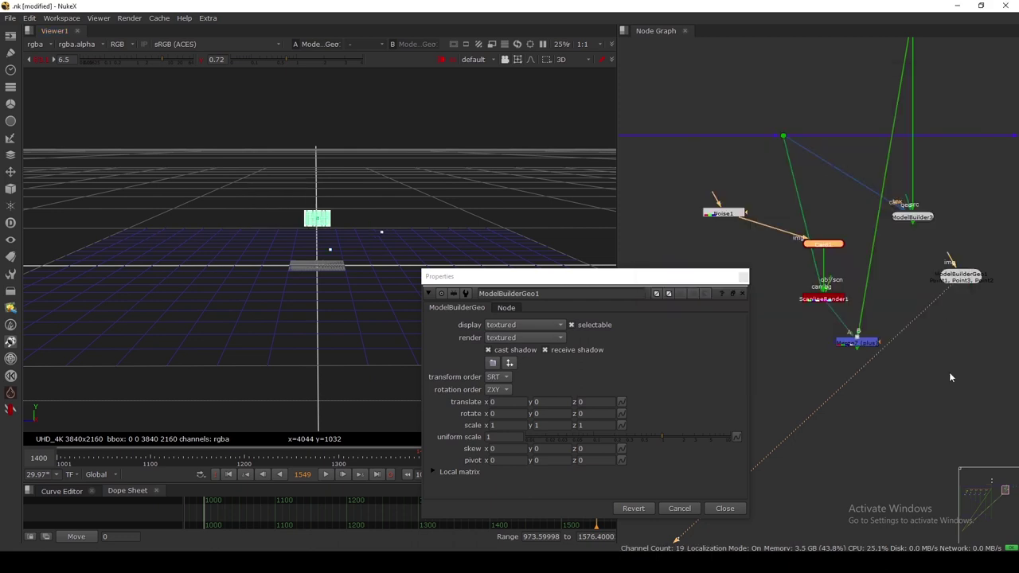
View the Merge7 composite with Noise1 moved back above Card2, and compare the card's roofline placement at frames 1549 and 1400.
{"action": "left_click", "coordinate": [851, 342]}
{"action": "key", "text": "1"}
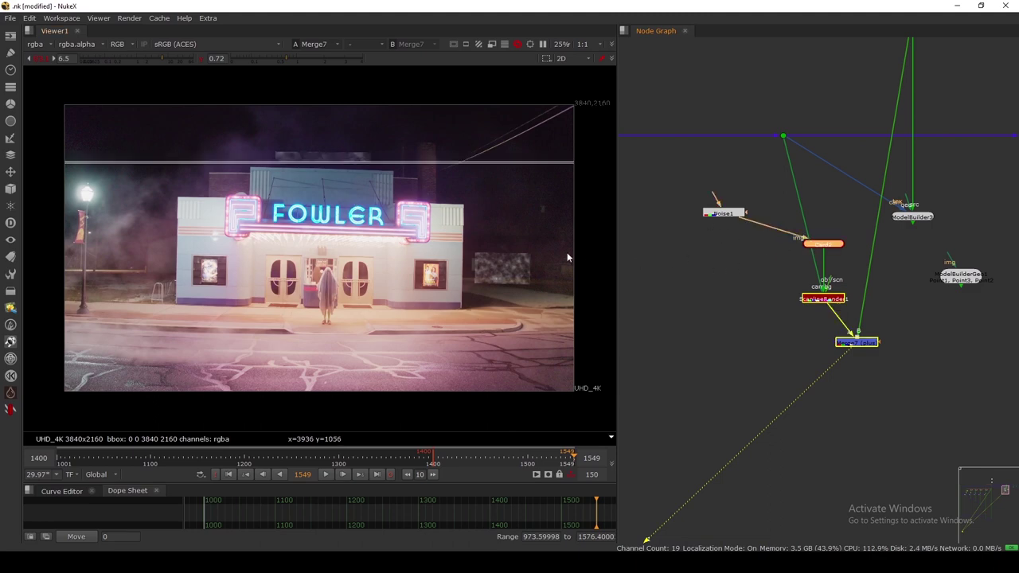
{"action": "left_click_drag", "start_coordinate": [723, 213], "coordinate": [828, 219]}
{"action": "scroll", "coordinate": [321, 186], "scroll_direction": "up", "scroll_amount": 5}
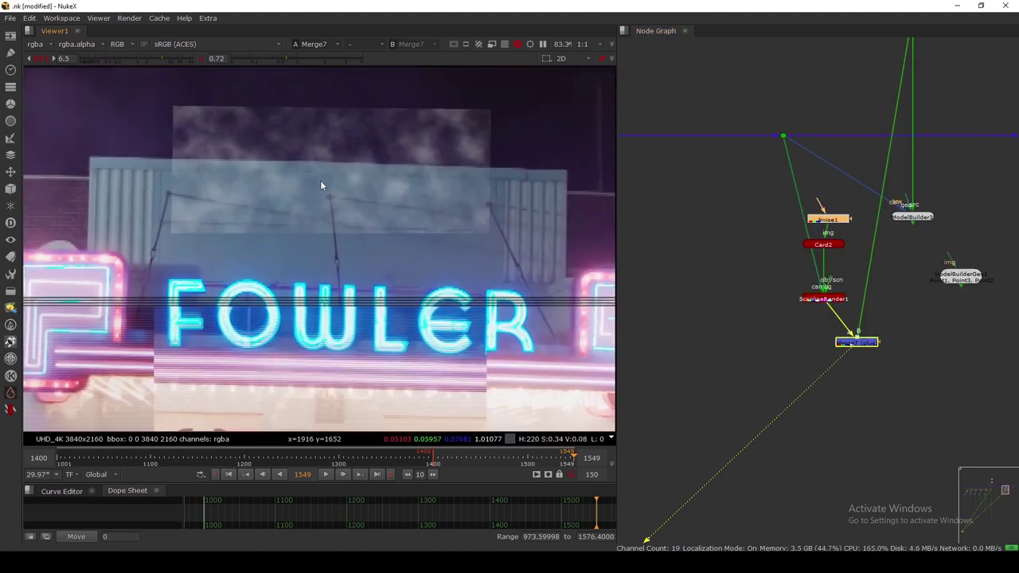
{"action": "scroll", "coordinate": [320, 183], "scroll_direction": "down", "scroll_amount": 2}
{"action": "key", "text": "Home"}
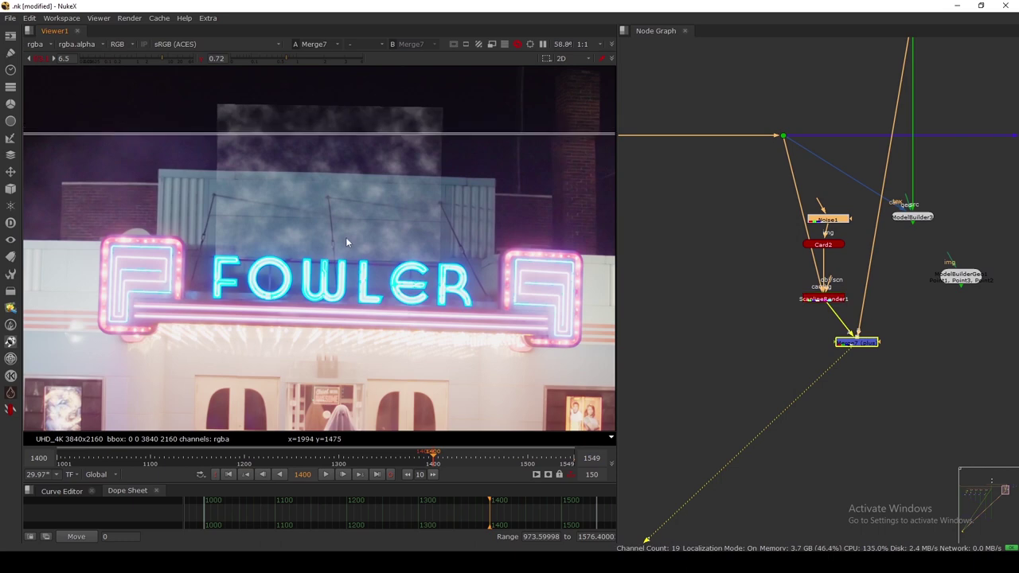
Rearrange Noise1, Card2 and ScanlineRender1 to one side of the plate connection, and fit the whole plate in the viewer.
{"action": "left_click_drag", "start_coordinate": [855, 193], "coordinate": [766, 261]}
{"action": "left_click_drag", "start_coordinate": [827, 242], "coordinate": [835, 264]}
{"action": "left_click_drag", "start_coordinate": [824, 299], "coordinate": [805, 298]}
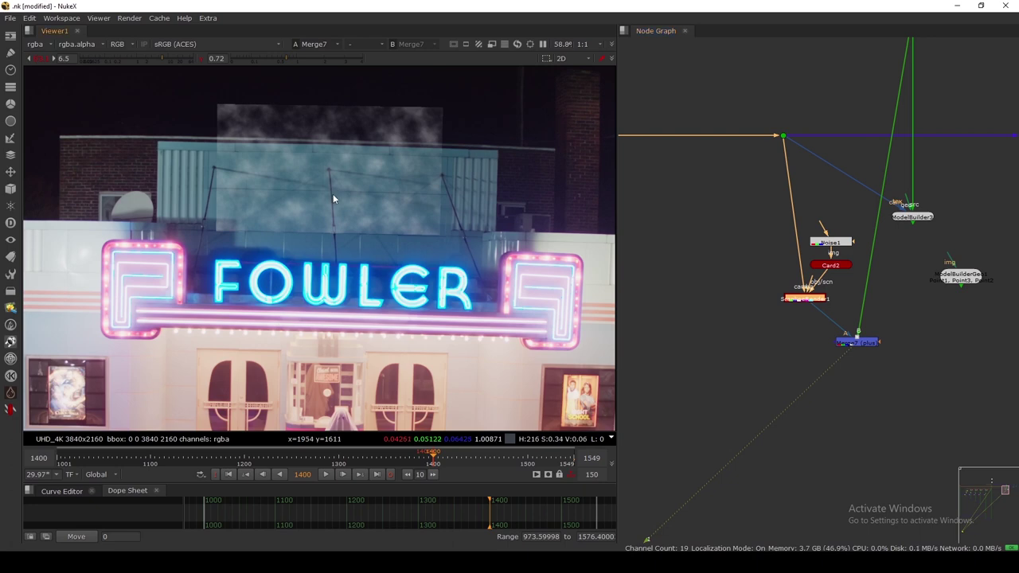
{"action": "scroll", "coordinate": [333, 193], "scroll_direction": "down", "scroll_amount": 3}
{"action": "scroll", "coordinate": [335, 195], "scroll_direction": "down", "scroll_amount": 2}
{"action": "key", "text": "f"}
{"action": "scroll", "coordinate": [943, 282], "scroll_direction": "up", "scroll_amount": 3}
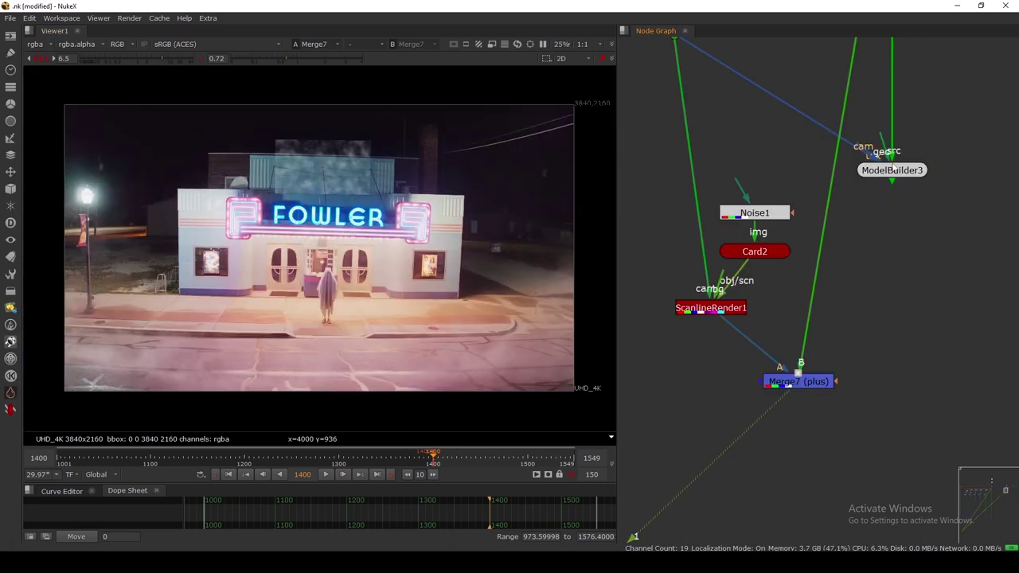
Open ModelBuilder3, look through the shape types it can create, and close its properties.
{"action": "double_click", "coordinate": [888, 168]}
{"action": "left_click", "coordinate": [31, 88]}
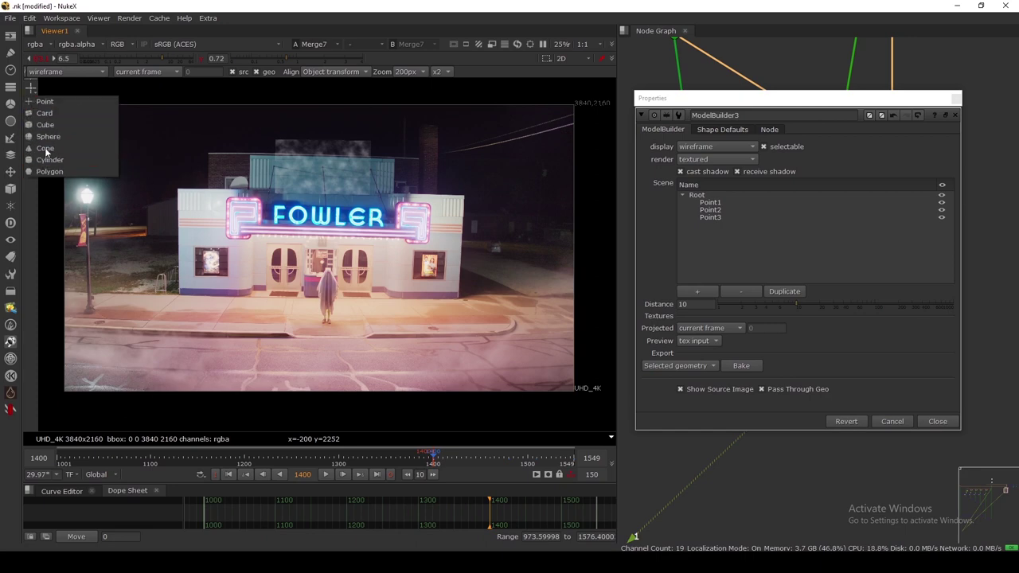
{"action": "left_click", "coordinate": [45, 101]}
{"action": "left_click", "coordinate": [938, 421]}
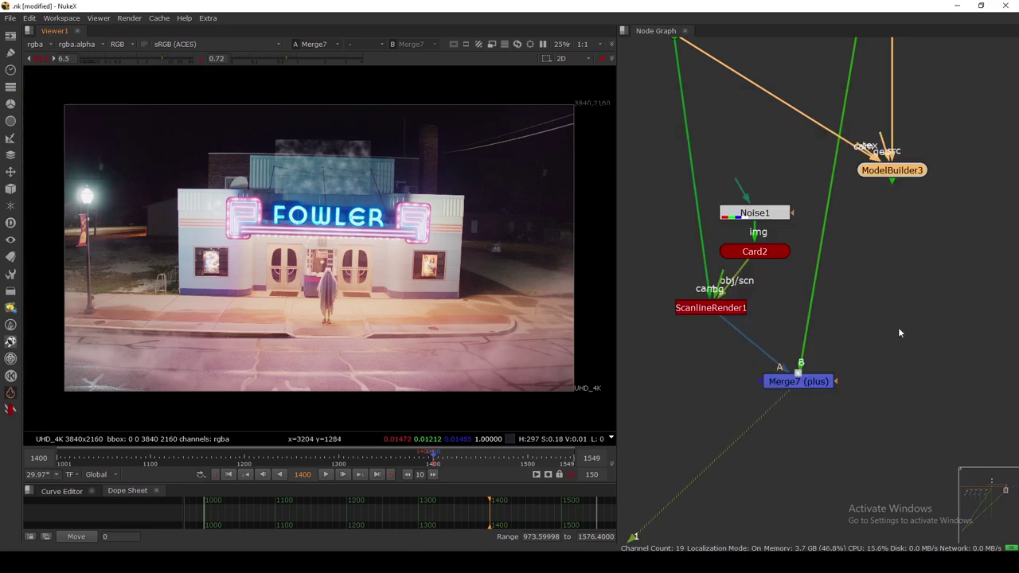
Nudge the Merge7 node slightly aside in the node graph.
{"action": "scroll", "coordinate": [841, 217], "scroll_direction": "down", "scroll_amount": 3}
{"action": "left_click_drag", "start_coordinate": [919, 154], "coordinate": [737, 331]}
{"action": "left_click", "coordinate": [901, 251]}
{"action": "middle_click_drag", "start_coordinate": [900, 251], "coordinate": [868, 250]}
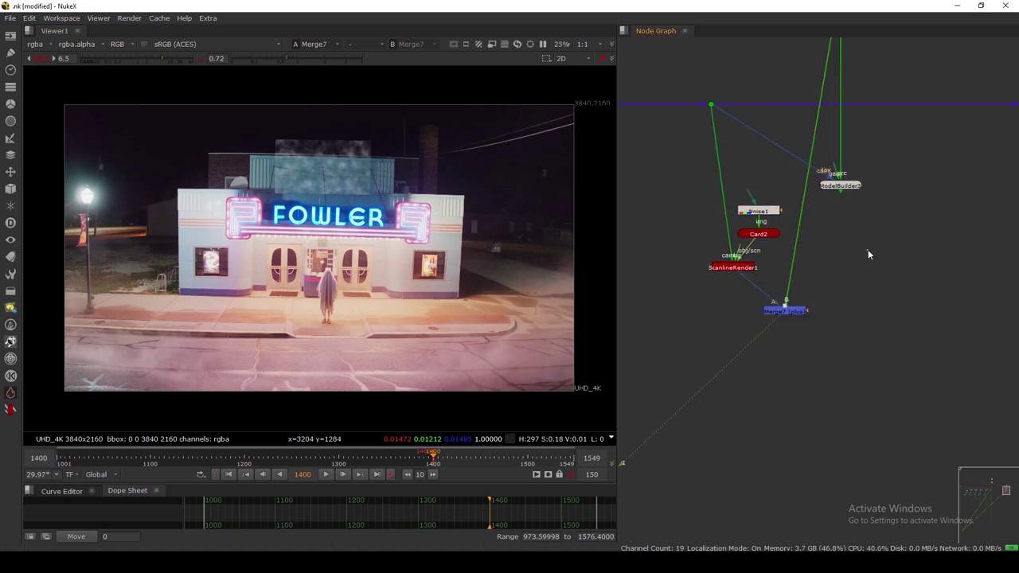
{"action": "left_click_drag", "start_coordinate": [782, 312], "coordinate": [787, 312]}
{"action": "left_click_drag", "start_coordinate": [877, 169], "coordinate": [809, 208]}
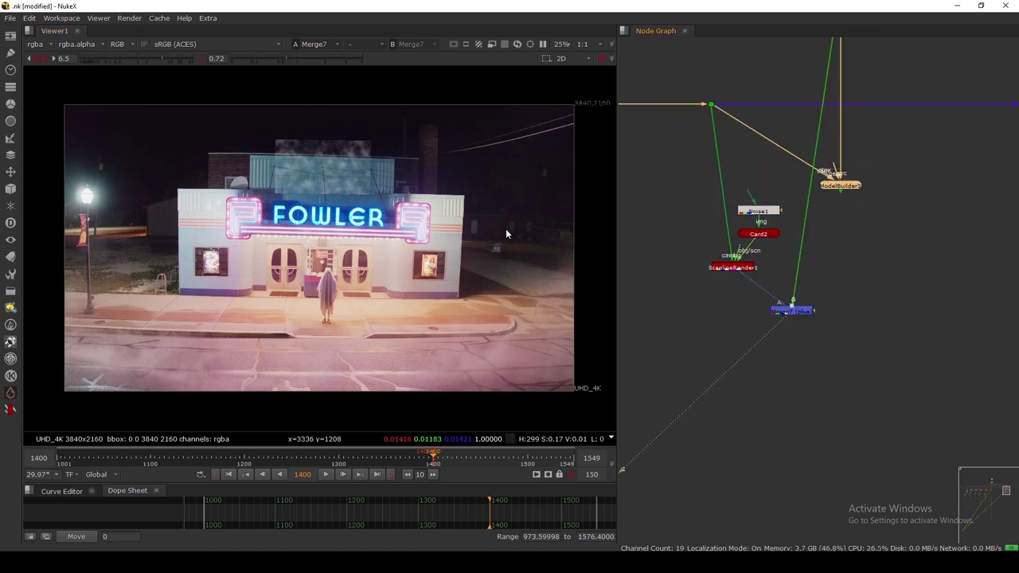
{"action": "scroll", "coordinate": [890, 227], "scroll_direction": "down", "scroll_amount": 3}
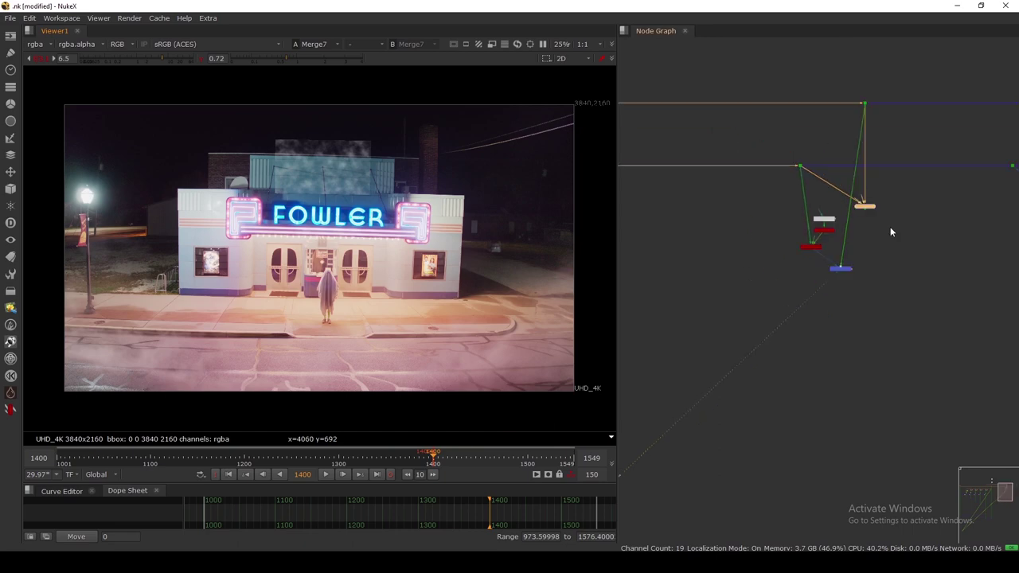
{"action": "left_click_drag", "start_coordinate": [896, 206], "coordinate": [751, 307]}
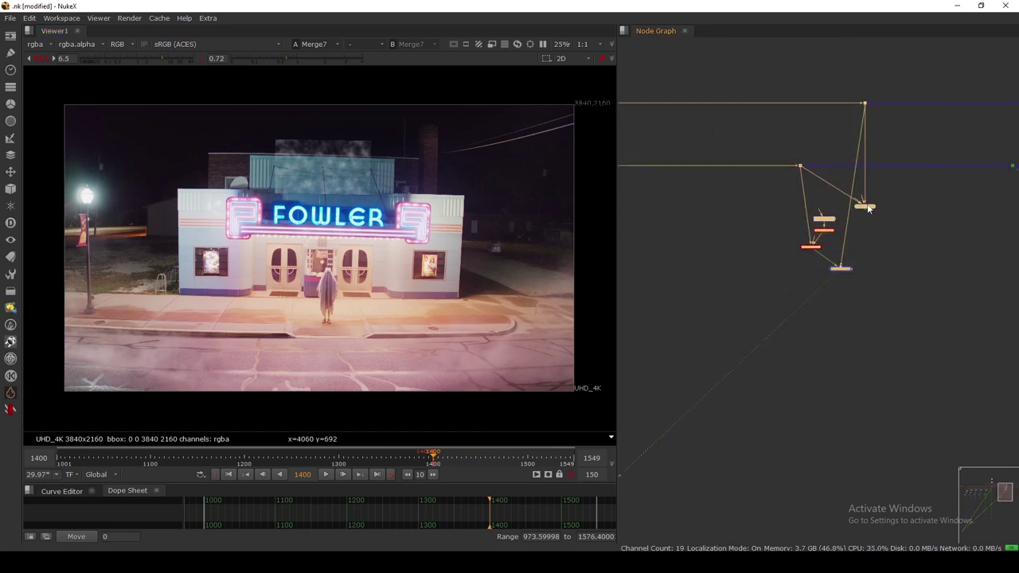
{"action": "left_click_drag", "start_coordinate": [868, 206], "coordinate": [860, 206]}
{"action": "left_click", "coordinate": [889, 222]}
Find the ModelBuilder1 node and open its properties.
{"action": "scroll", "coordinate": [889, 222], "scroll_direction": "down", "scroll_amount": 2}
{"action": "middle_click_drag", "start_coordinate": [938, 223], "coordinate": [807, 223]}
{"action": "scroll", "coordinate": [854, 216], "scroll_direction": "up", "scroll_amount": 3}
{"action": "middle_click_drag", "start_coordinate": [870, 211], "coordinate": [828, 230]}
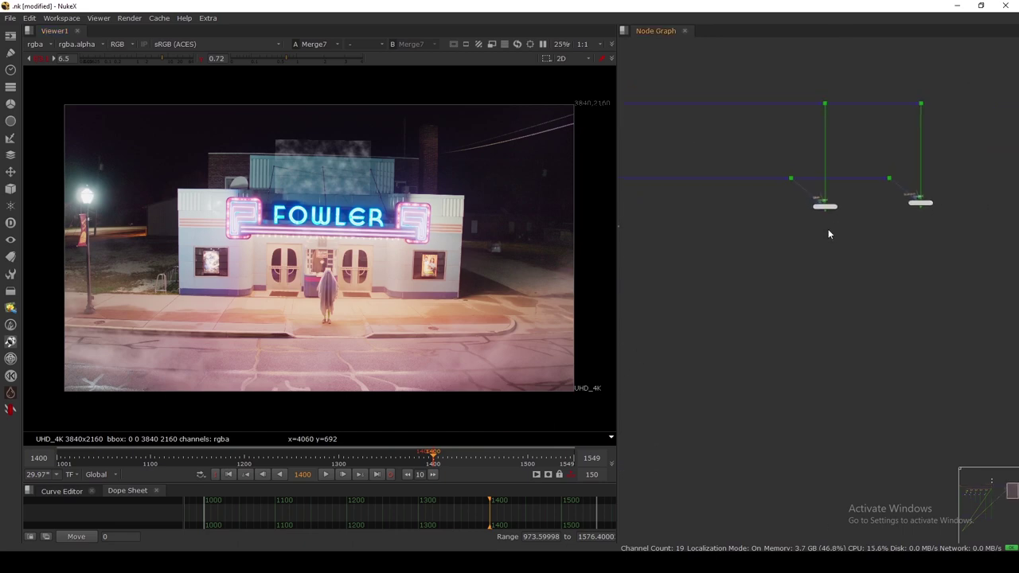
{"action": "scroll", "coordinate": [831, 204], "scroll_direction": "up", "scroll_amount": 2}
{"action": "left_click_drag", "start_coordinate": [894, 191], "coordinate": [800, 232]}
{"action": "scroll", "coordinate": [823, 215], "scroll_direction": "up", "scroll_amount": 3}
{"action": "left_click_drag", "start_coordinate": [924, 173], "coordinate": [698, 282]}
{"action": "left_click", "coordinate": [697, 282]}
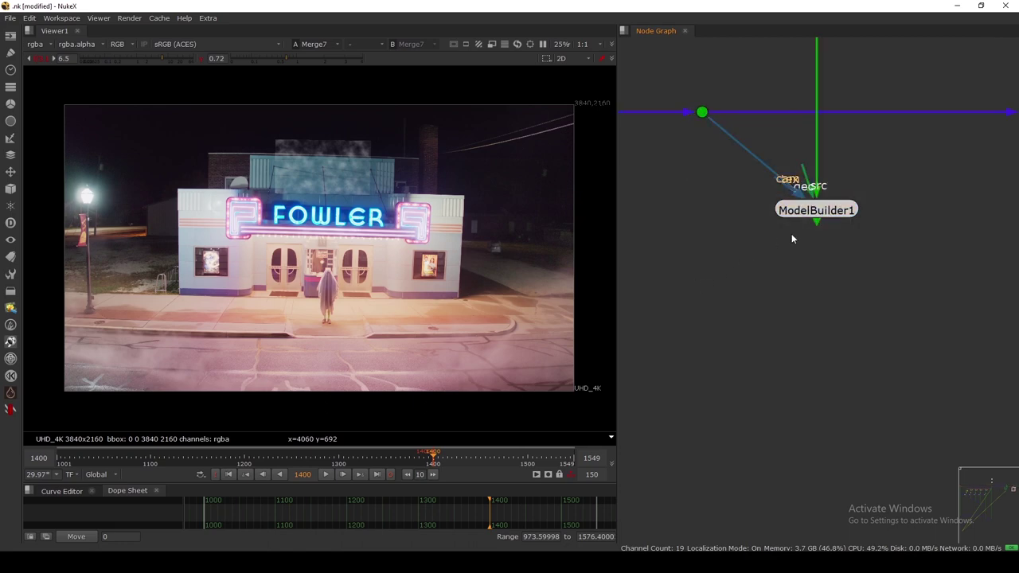
{"action": "double_click", "coordinate": [812, 210]}
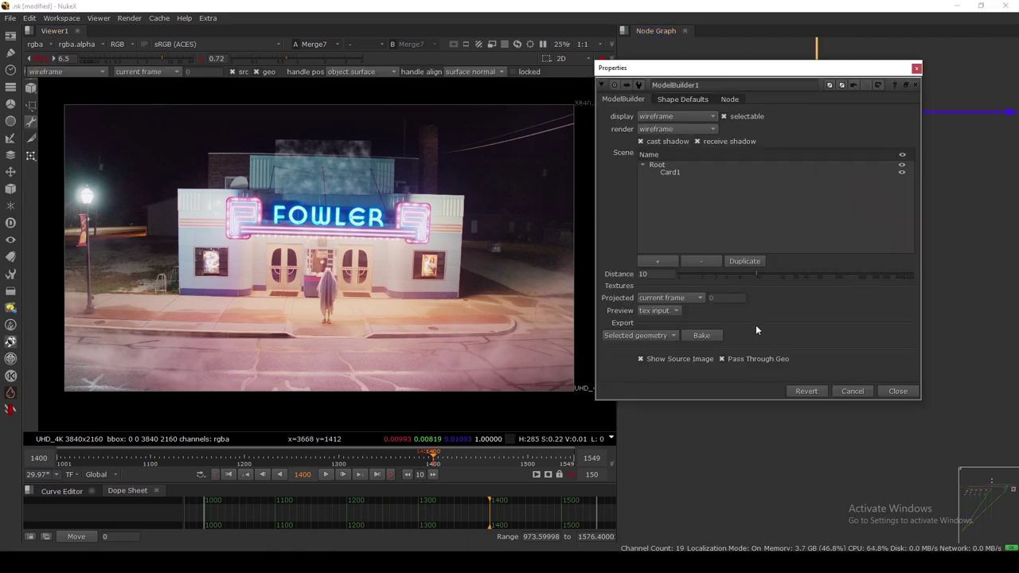
View ModelBuilder1 and examine how its Card1 geometry fits the sidewalk, then close its properties.
{"action": "left_click_drag", "start_coordinate": [841, 68], "coordinate": [703, 98]}
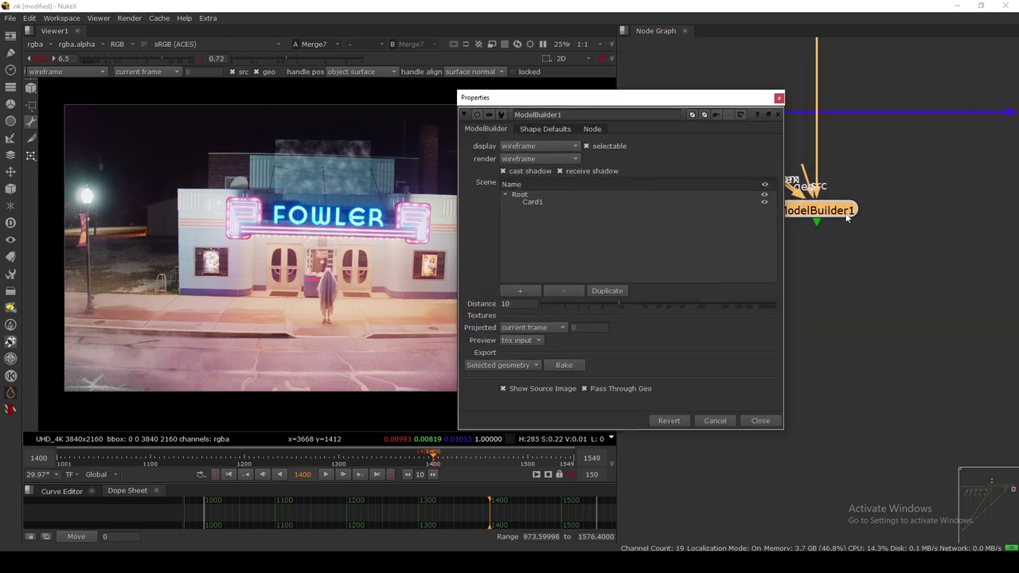
{"action": "key", "text": "1"}
{"action": "left_click_drag", "start_coordinate": [548, 99], "coordinate": [688, 85]}
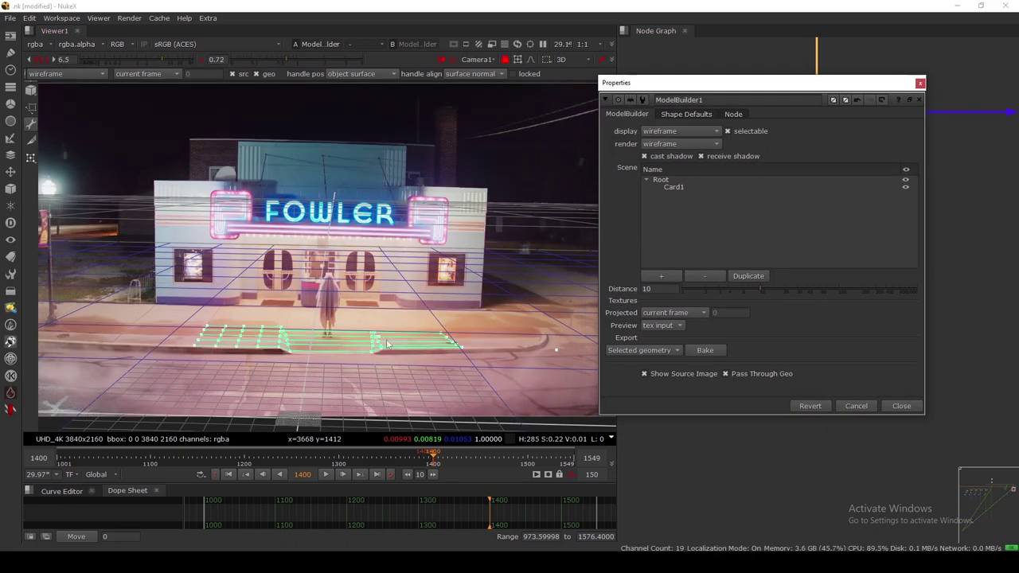
{"action": "scroll", "coordinate": [343, 360], "scroll_direction": "up", "scroll_amount": 5}
{"action": "middle_click_drag", "start_coordinate": [351, 367], "coordinate": [352, 354]}
{"action": "scroll", "coordinate": [316, 341], "scroll_direction": "down", "scroll_amount": 3}
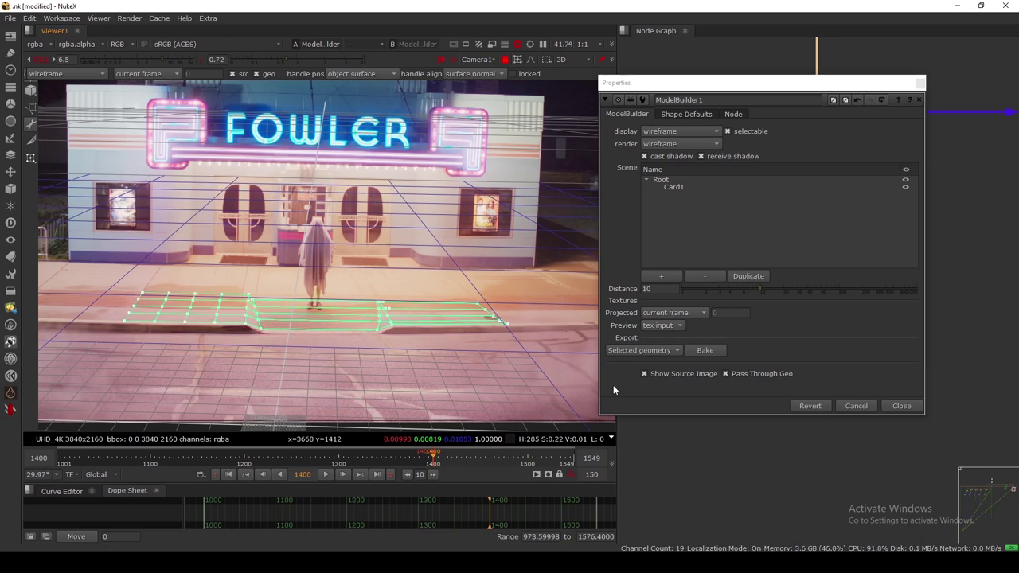
{"action": "left_click", "coordinate": [905, 407]}
View ModelBuilder2's theater-front geometry with the viewer gain and gamma reset to 1, and briefly open its properties.
{"action": "scroll", "coordinate": [905, 375], "scroll_direction": "down", "scroll_amount": 2}
{"action": "middle_click_drag", "start_coordinate": [956, 319], "coordinate": [802, 316]}
{"action": "scroll", "coordinate": [909, 267], "scroll_direction": "up", "scroll_amount": 1}
{"action": "left_click", "coordinate": [909, 263]}
{"action": "key", "text": "1"}
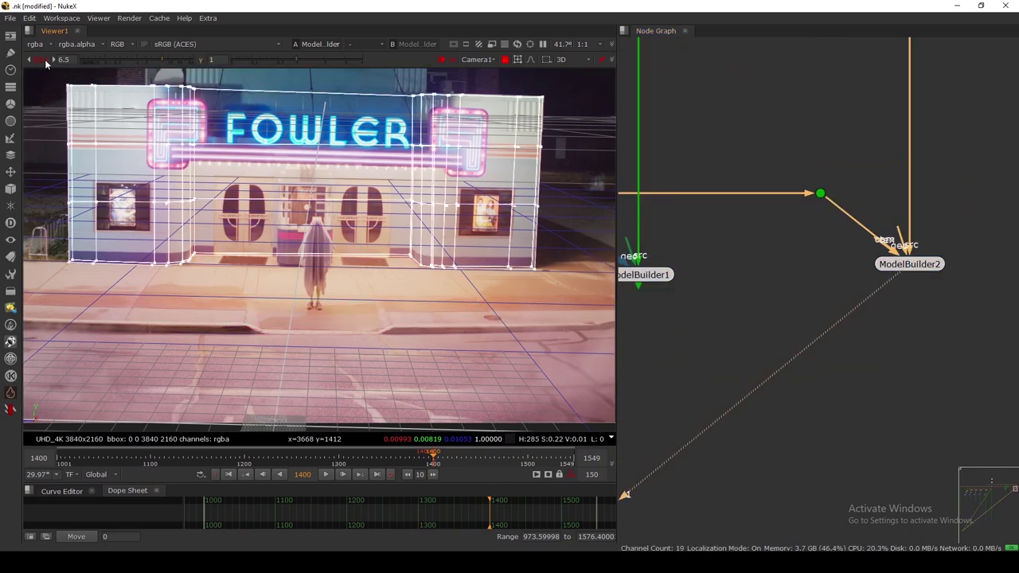
{"action": "left_click", "coordinate": [45, 64]}
{"action": "double_click", "coordinate": [920, 263]}
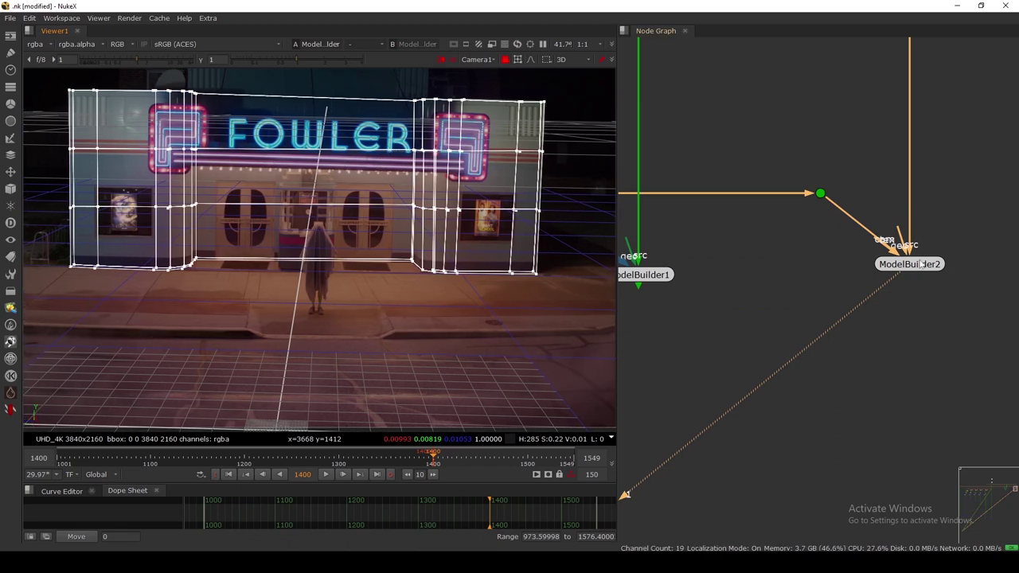
{"action": "left_click", "coordinate": [953, 127]}
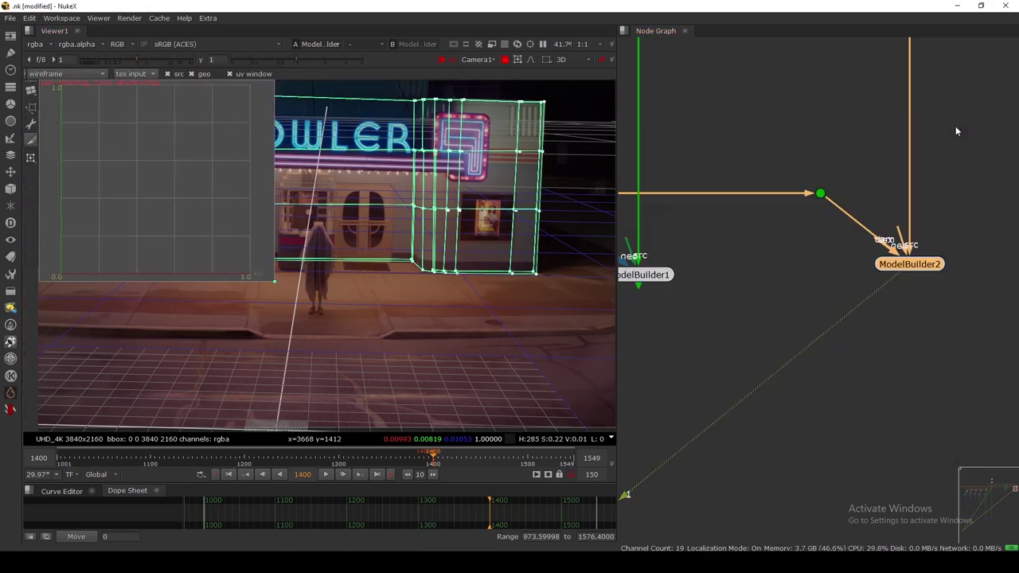
Add another ModelBuilder node in the free area next to ModelBuilder1.
{"action": "scroll", "coordinate": [785, 144], "scroll_direction": "down", "scroll_amount": 3}
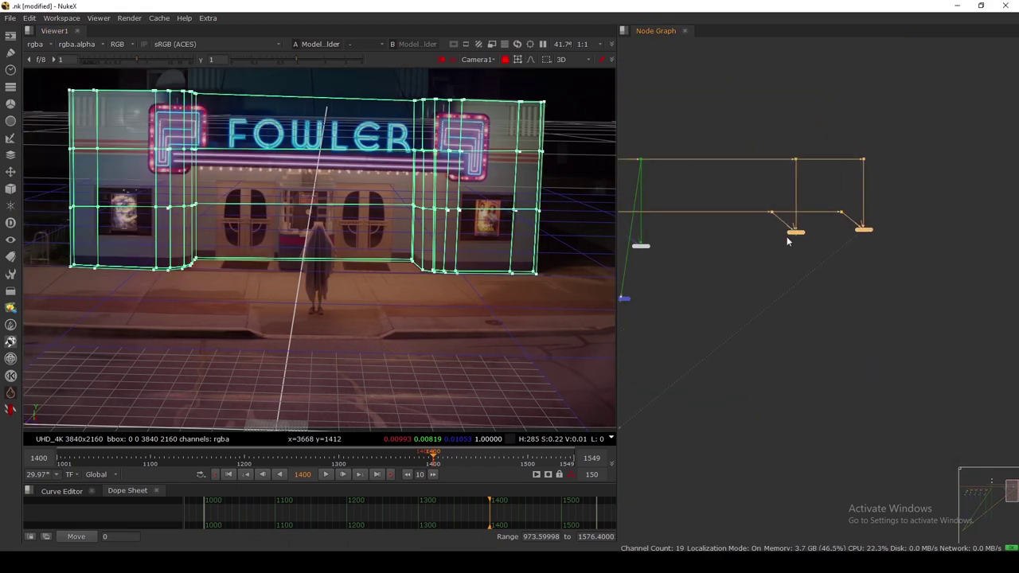
{"action": "left_click_drag", "start_coordinate": [794, 233], "coordinate": [815, 233]}
{"action": "left_click", "coordinate": [747, 222]}
{"action": "scroll", "coordinate": [747, 222], "scroll_direction": "up", "scroll_amount": 2}
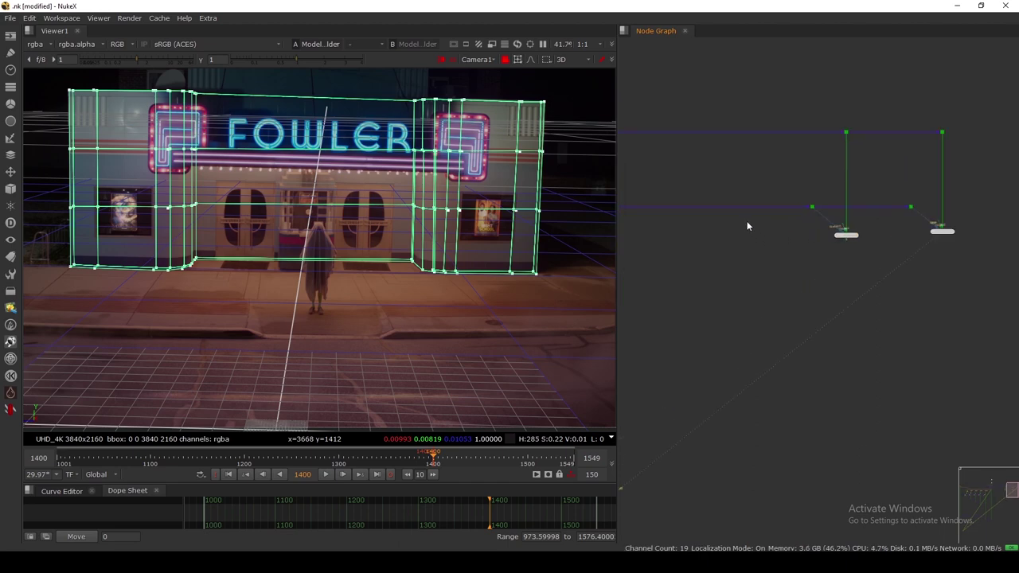
{"action": "key", "text": "Tab"}
{"action": "type", "text": "mod"}
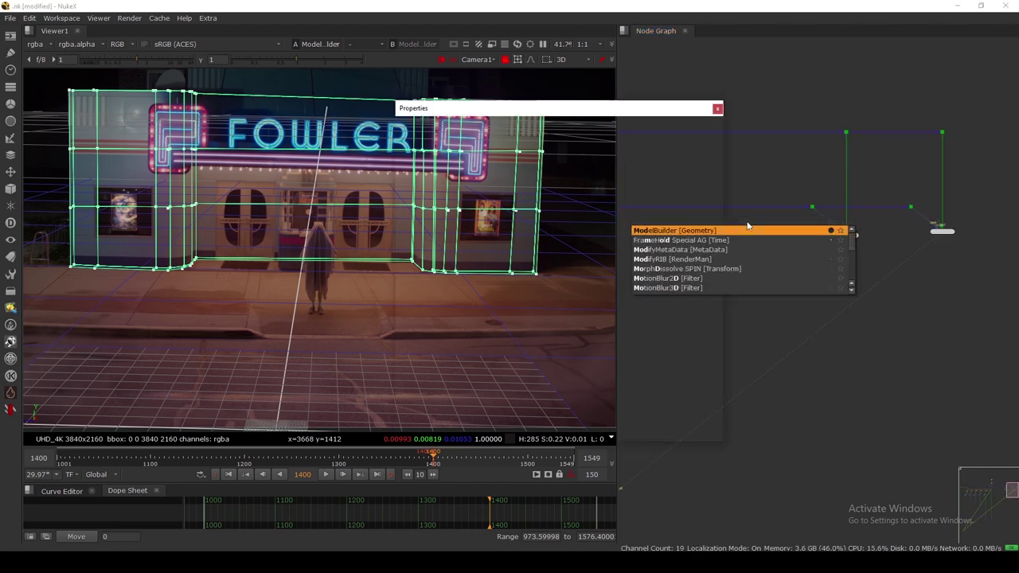
{"action": "key", "text": "Return"}
Connect ModelBuilder4 to the plate and camera branches, and display it over the full plate with its properties beside the image.
{"action": "left_click_drag", "start_coordinate": [855, 267], "coordinate": [827, 97]}
{"action": "left_click_drag", "start_coordinate": [828, 96], "coordinate": [841, 98]}
{"action": "left_click_drag", "start_coordinate": [840, 284], "coordinate": [841, 295]}
{"action": "left_click_drag", "start_coordinate": [434, 105], "coordinate": [636, 88]}
{"action": "key", "text": "f"}
{"action": "left_click_drag", "start_coordinate": [151, 161], "coordinate": [465, 364]}
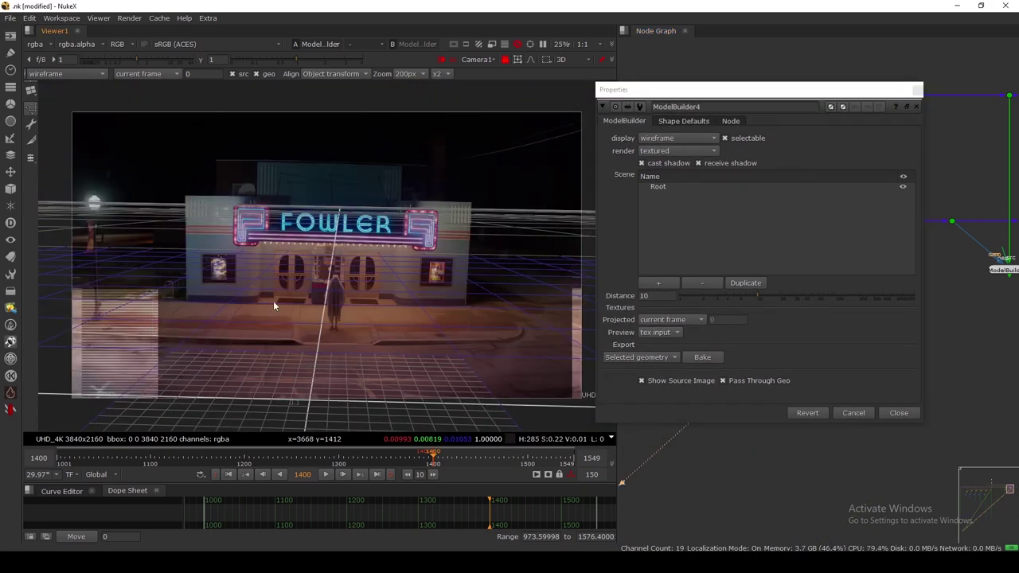
Start adding a card shape in ModelBuilder4 and set the card defaults to 3 rows and 3 columns.
{"action": "left_click", "coordinate": [31, 91]}
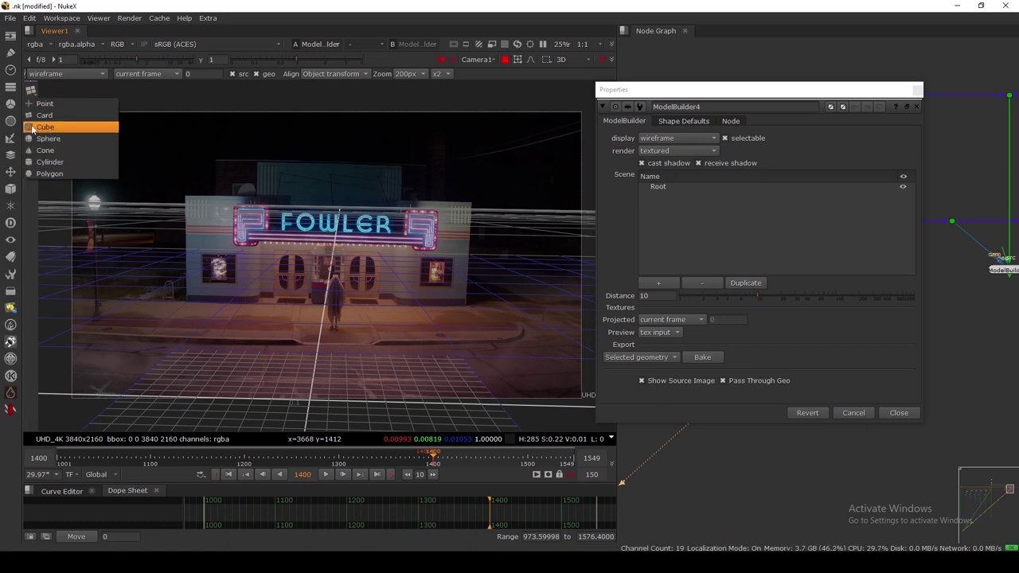
{"action": "left_click", "coordinate": [49, 115]}
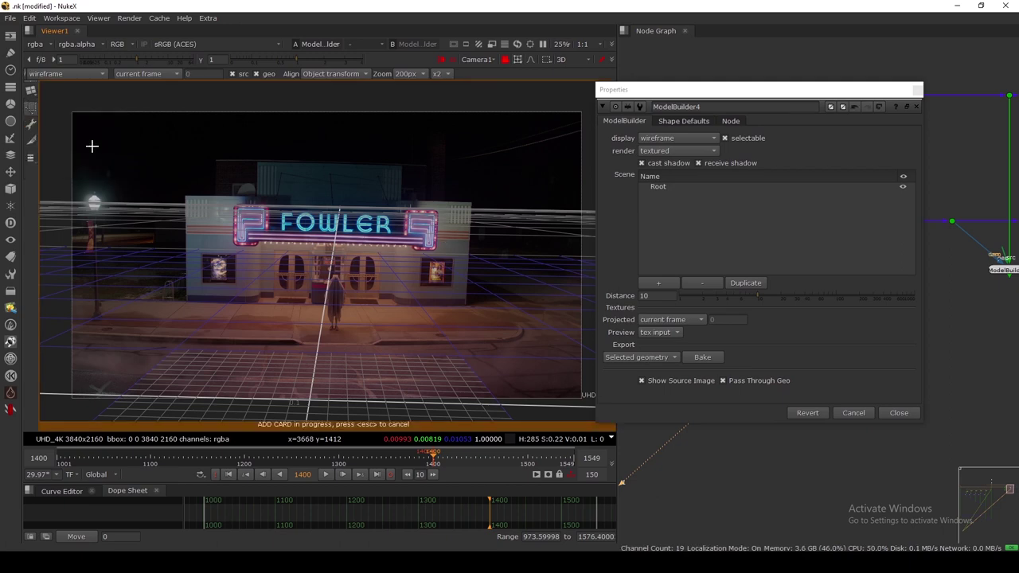
{"action": "left_click", "coordinate": [683, 120]}
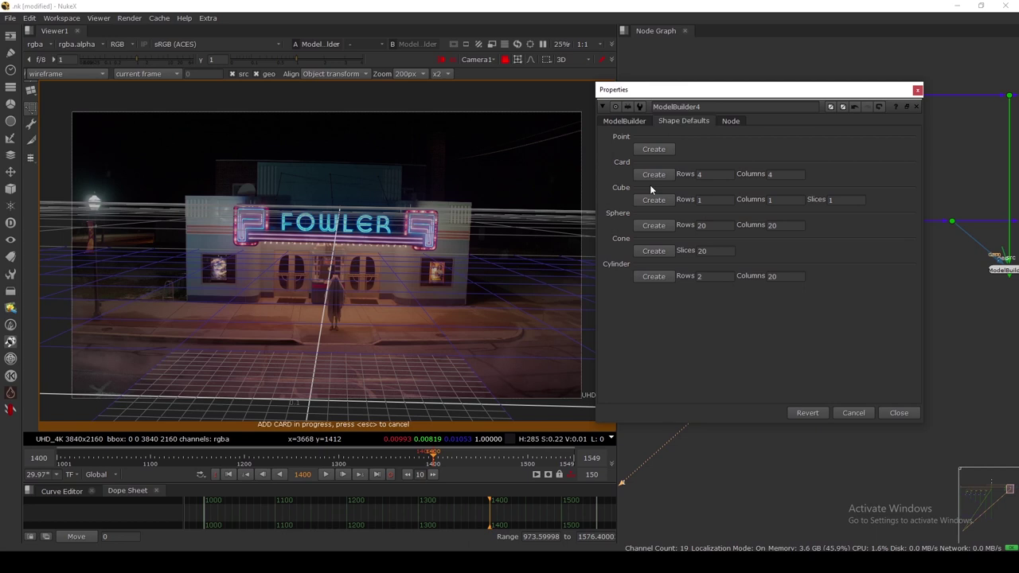
{"action": "left_click", "coordinate": [699, 174]}
{"action": "left_click", "coordinate": [774, 175]}
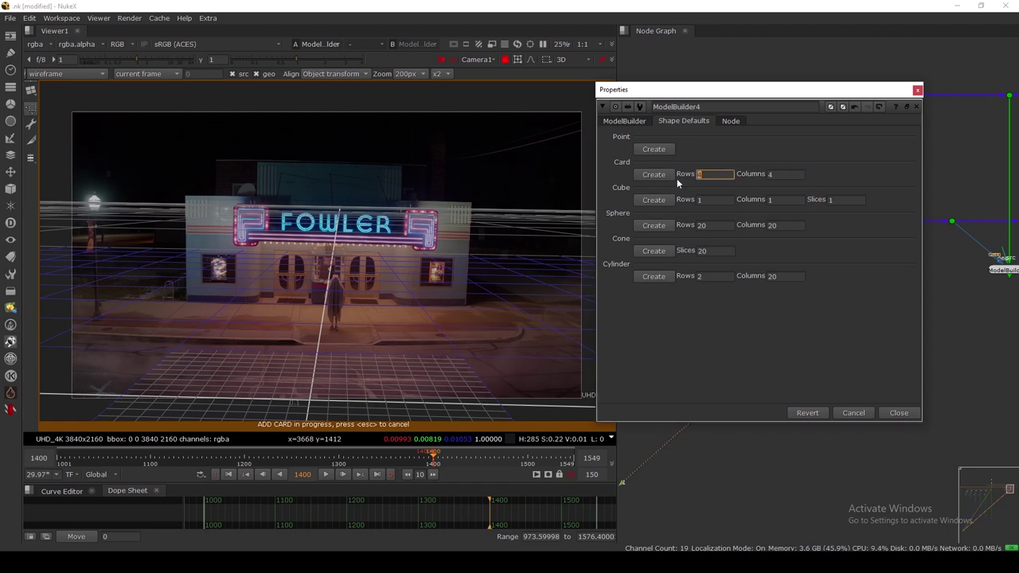
{"action": "left_click", "coordinate": [768, 173]}
{"action": "type", "text": "3"}
{"action": "key", "text": "Return"}
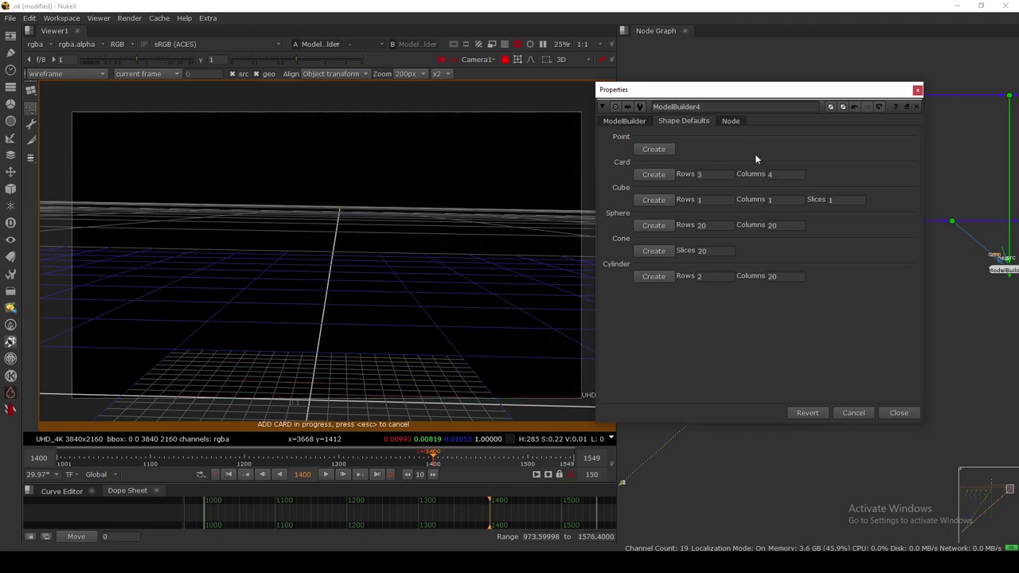
Place the card over the theater front in the plate.
{"action": "scroll", "coordinate": [258, 257], "scroll_direction": "up", "scroll_amount": 3}
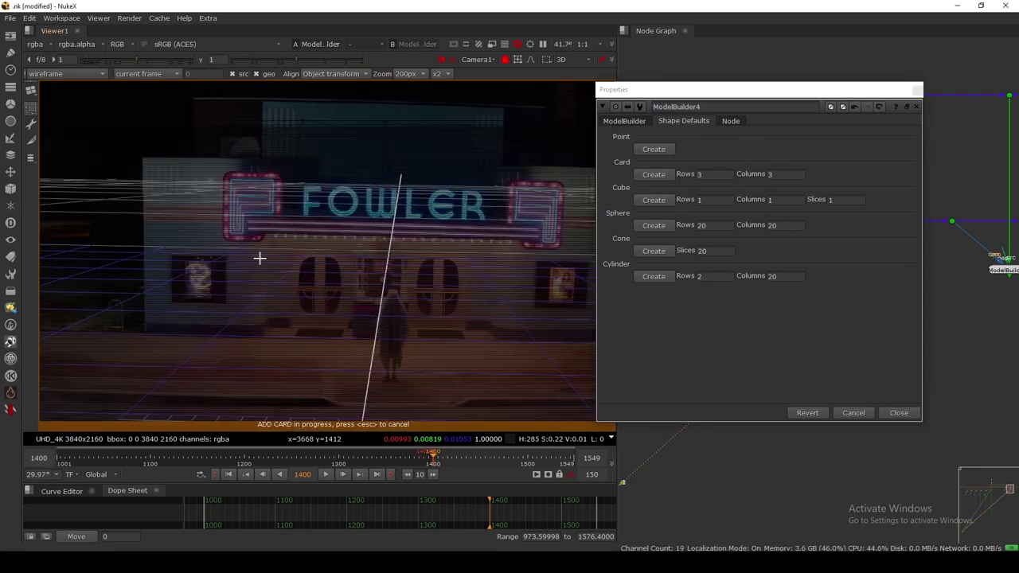
{"action": "middle_click_drag", "start_coordinate": [260, 257], "coordinate": [256, 237]}
{"action": "scroll", "coordinate": [256, 237], "scroll_direction": "down", "scroll_amount": 3}
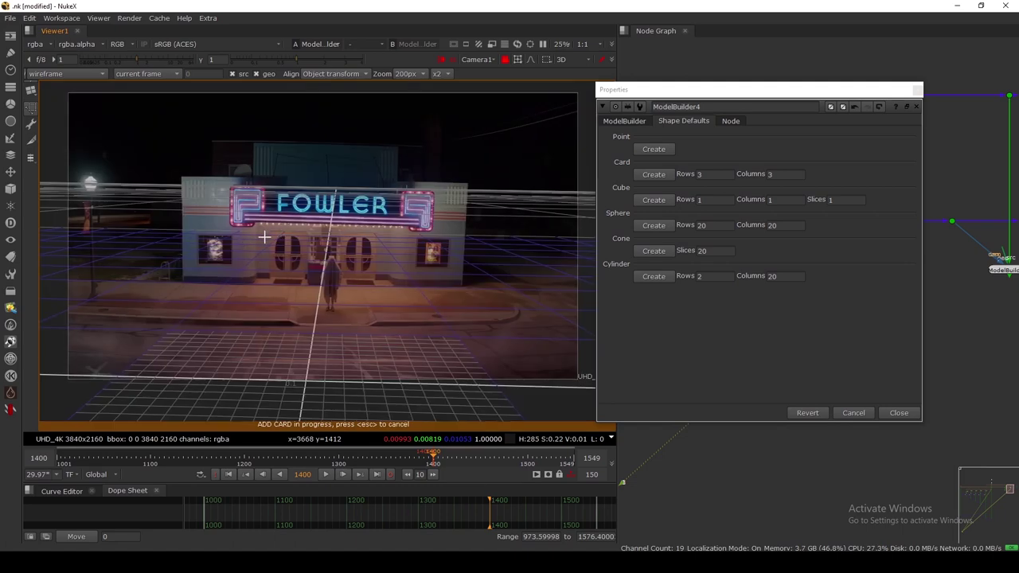
{"action": "mouse_move", "coordinate": [308, 236]}
{"action": "left_mouse_down"}
{"action": "mouse_move", "coordinate": [325, 239]}
{"action": "mouse_move", "coordinate": [282, 240]}
{"action": "mouse_move", "coordinate": [370, 244]}
{"action": "mouse_move", "coordinate": [311, 247]}
{"action": "mouse_move", "coordinate": [312, 256]}
{"action": "left_mouse_up"}
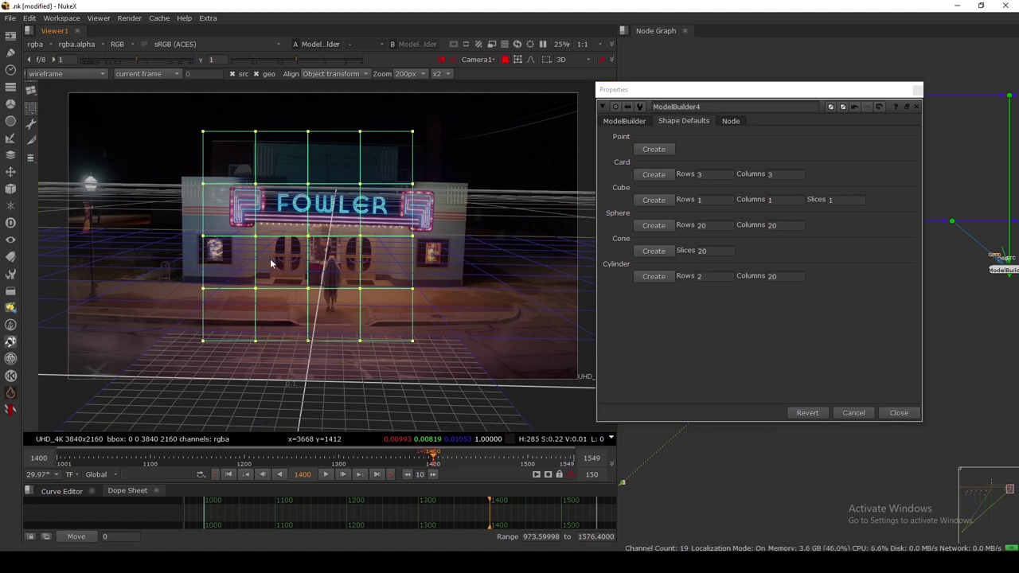
Move the card so its lower-left corner sits at the base of the theater's left edge.
{"action": "middle_click_drag", "start_coordinate": [201, 287], "coordinate": [251, 255]}
{"action": "scroll", "coordinate": [262, 281], "scroll_direction": "up", "scroll_amount": 1}
{"action": "middle_click_drag", "start_coordinate": [253, 300], "coordinate": [251, 311]}
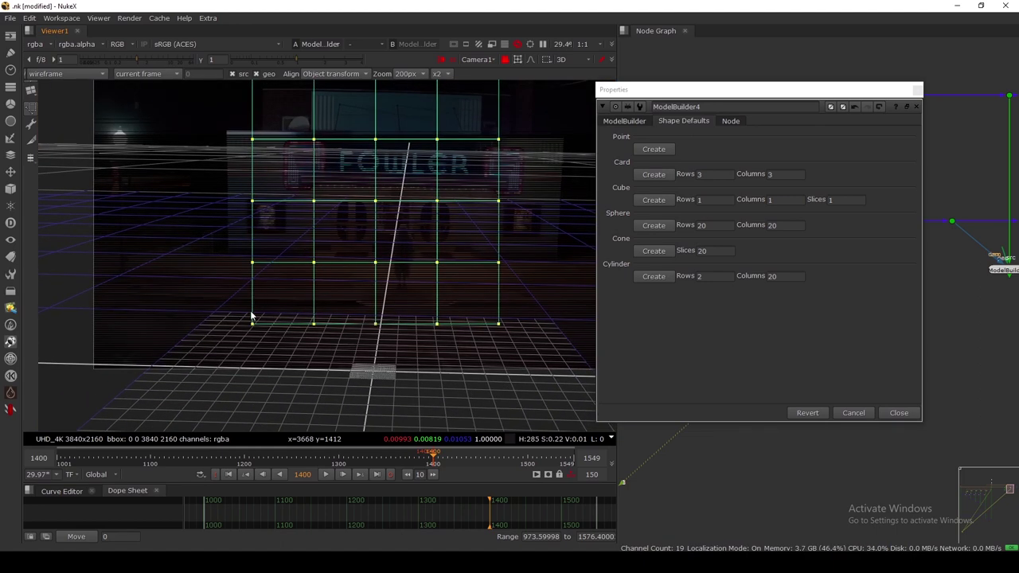
{"action": "left_click_drag", "start_coordinate": [268, 324], "coordinate": [229, 257]}
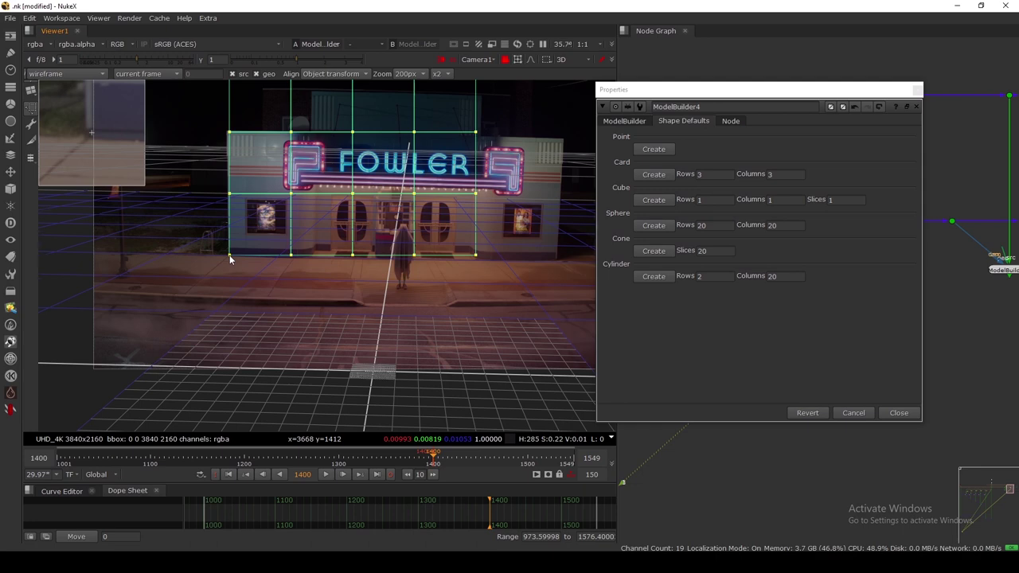
Check the card's lower-left corner up close and move its lower-right corner to the base of the theater's right edge.
{"action": "scroll", "coordinate": [229, 257], "scroll_direction": "up", "scroll_amount": 10}
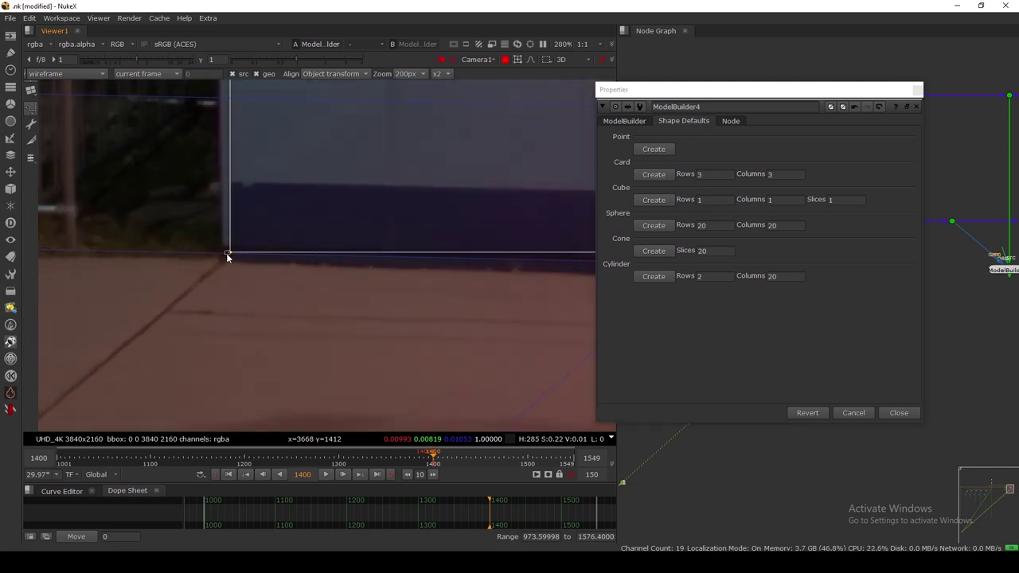
{"action": "scroll", "coordinate": [230, 256], "scroll_direction": "up", "scroll_amount": 4}
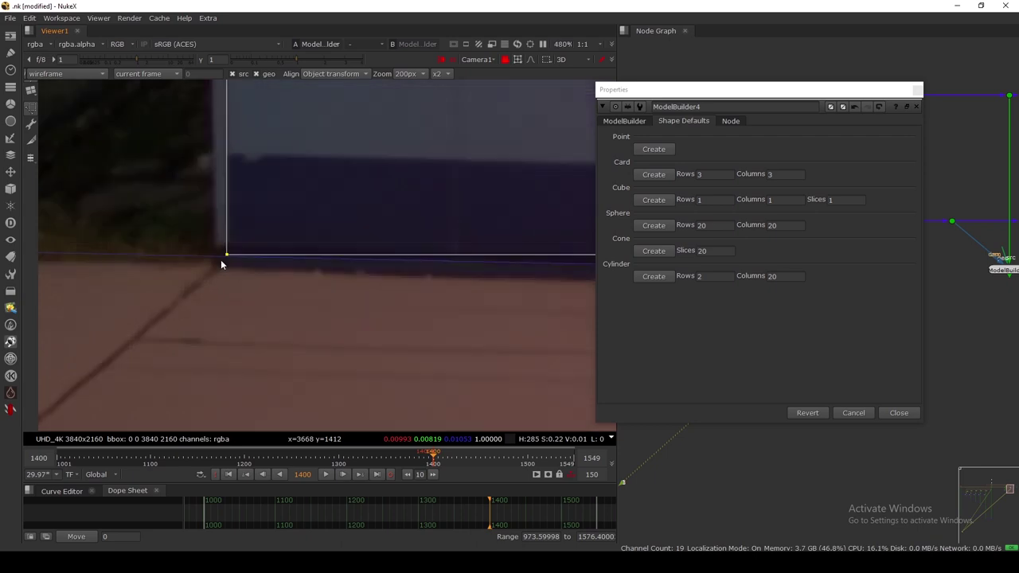
{"action": "scroll", "coordinate": [219, 261], "scroll_direction": "down", "scroll_amount": 10}
{"action": "scroll", "coordinate": [210, 271], "scroll_direction": "down", "scroll_amount": 2}
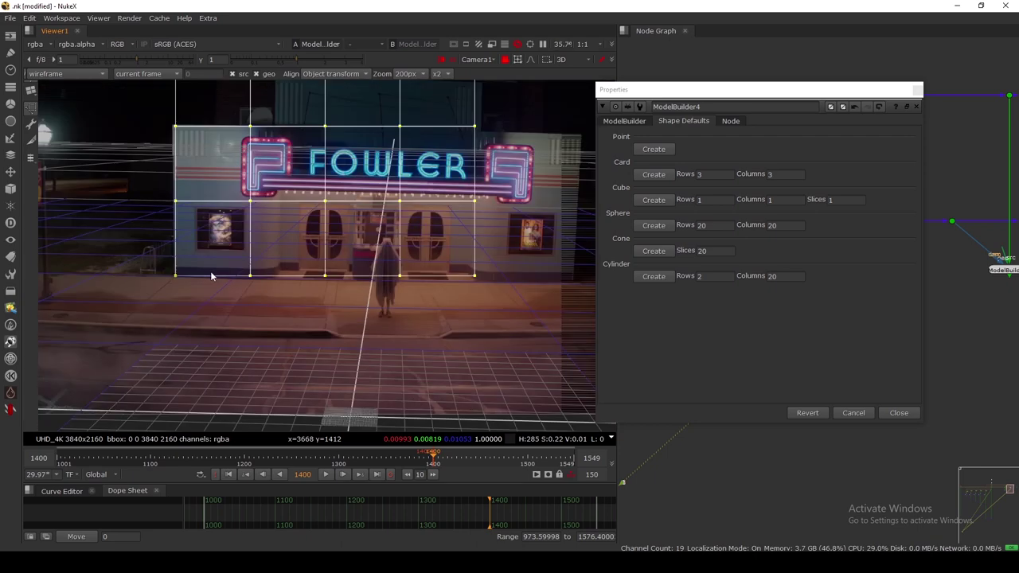
{"action": "scroll", "coordinate": [178, 302], "scroll_direction": "down", "scroll_amount": 1}
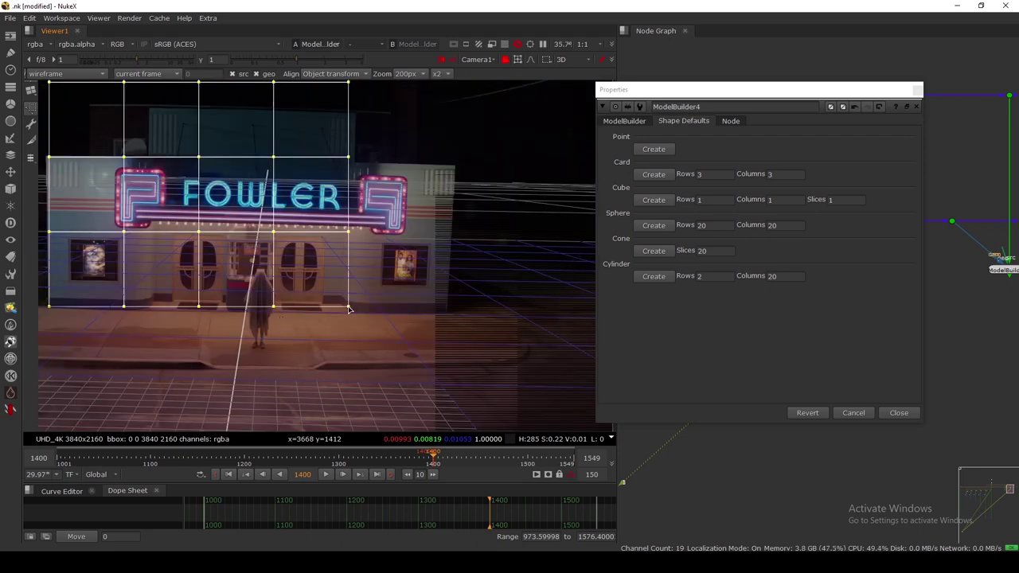
{"action": "left_click_drag", "start_coordinate": [348, 307], "coordinate": [446, 313]}
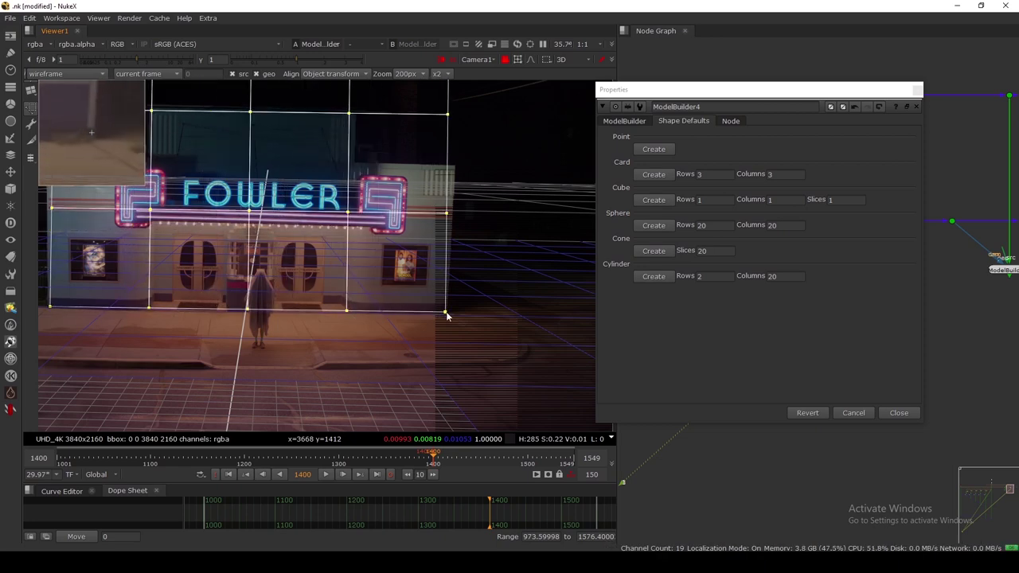
Fit the card's upper-right and upper-left corners to the top corners of the theater front.
{"action": "scroll", "coordinate": [390, 257], "scroll_direction": "down", "scroll_amount": 1}
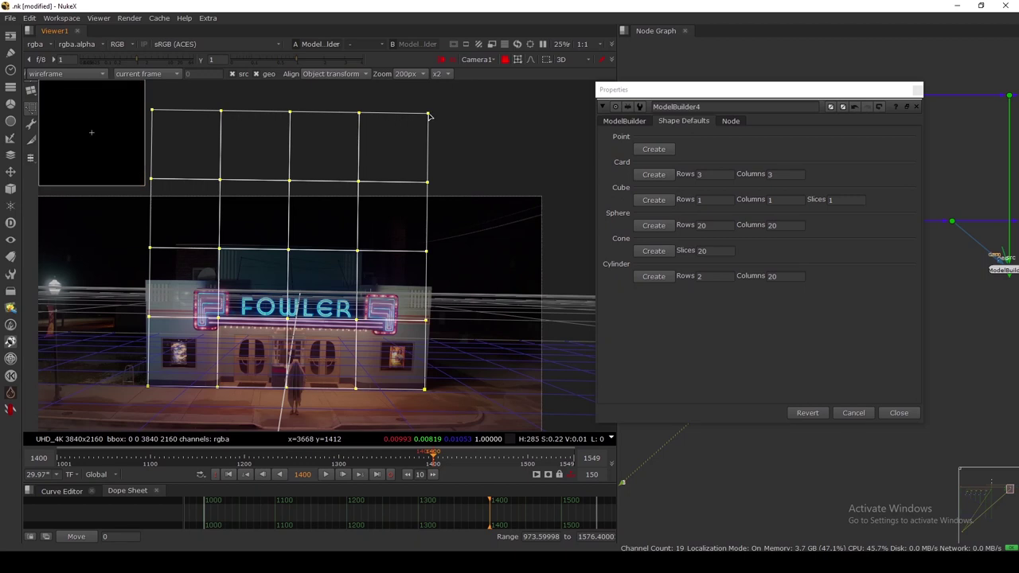
{"action": "left_click_drag", "start_coordinate": [429, 117], "coordinate": [432, 192]}
{"action": "left_click_drag", "start_coordinate": [430, 274], "coordinate": [432, 288]}
{"action": "scroll", "coordinate": [398, 271], "scroll_direction": "down", "scroll_amount": 3}
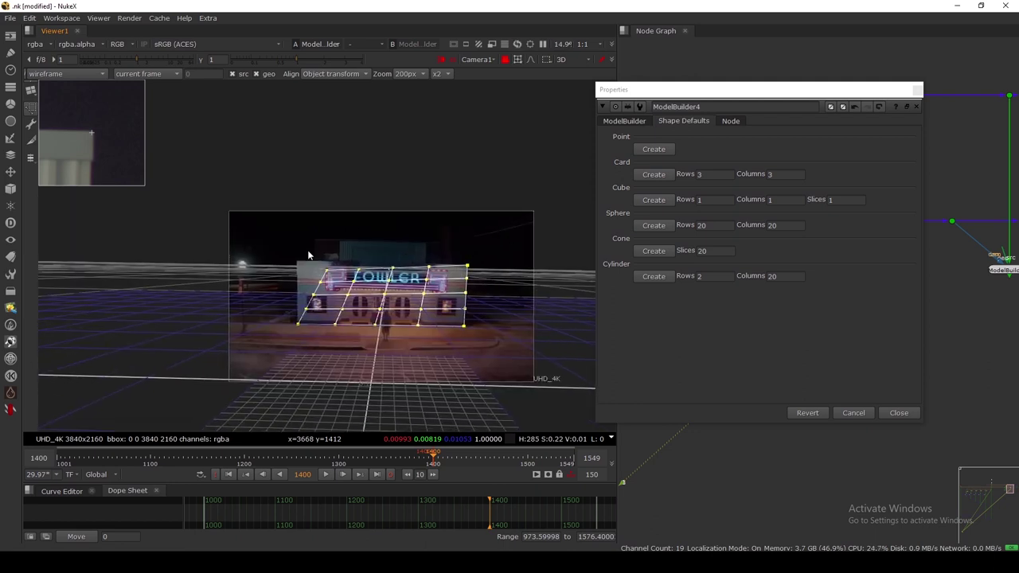
{"action": "scroll", "coordinate": [331, 277], "scroll_direction": "up", "scroll_amount": 3}
{"action": "left_click_drag", "start_coordinate": [335, 277], "coordinate": [251, 250]}
{"action": "scroll", "coordinate": [328, 205], "scroll_direction": "down", "scroll_amount": 3}
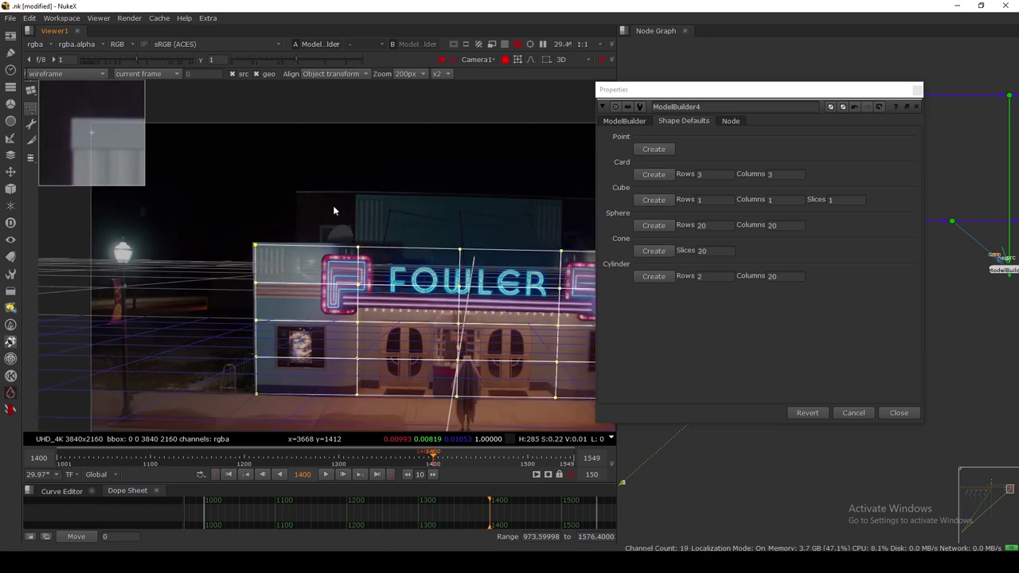
At frame 1549, align the card's lower-left corner with the base of the theater's left edge.
{"action": "middle_click_drag", "start_coordinate": [506, 314], "coordinate": [423, 288]}
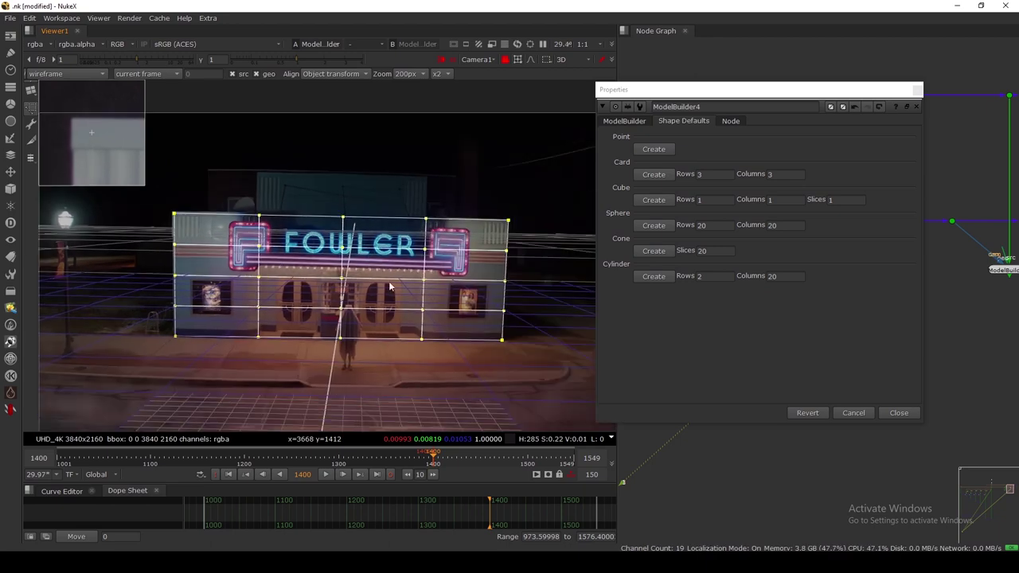
{"action": "scroll", "coordinate": [389, 286], "scroll_direction": "down", "scroll_amount": 1}
{"action": "left_click", "coordinate": [432, 475]}
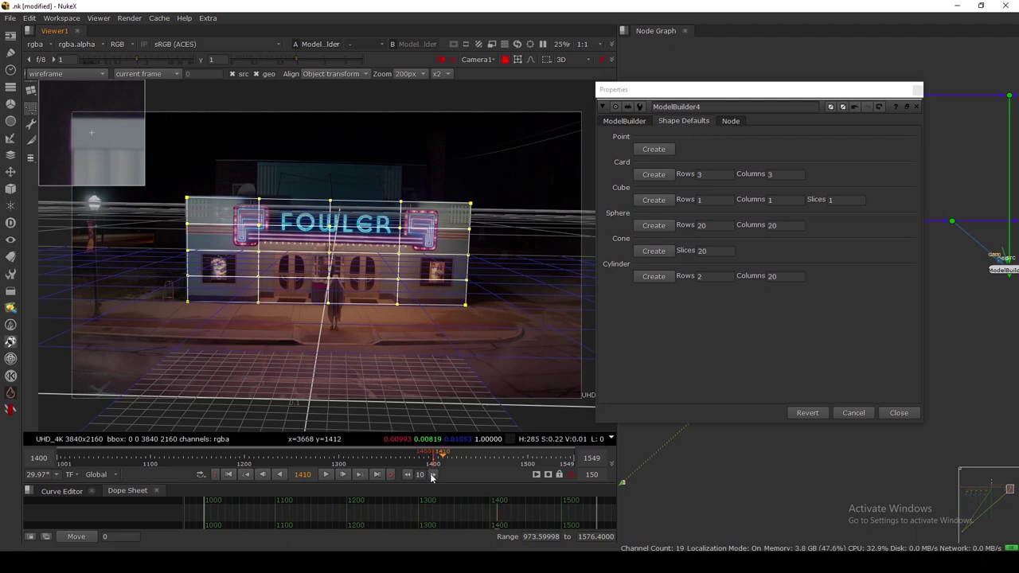
{"action": "left_click", "coordinate": [377, 476]}
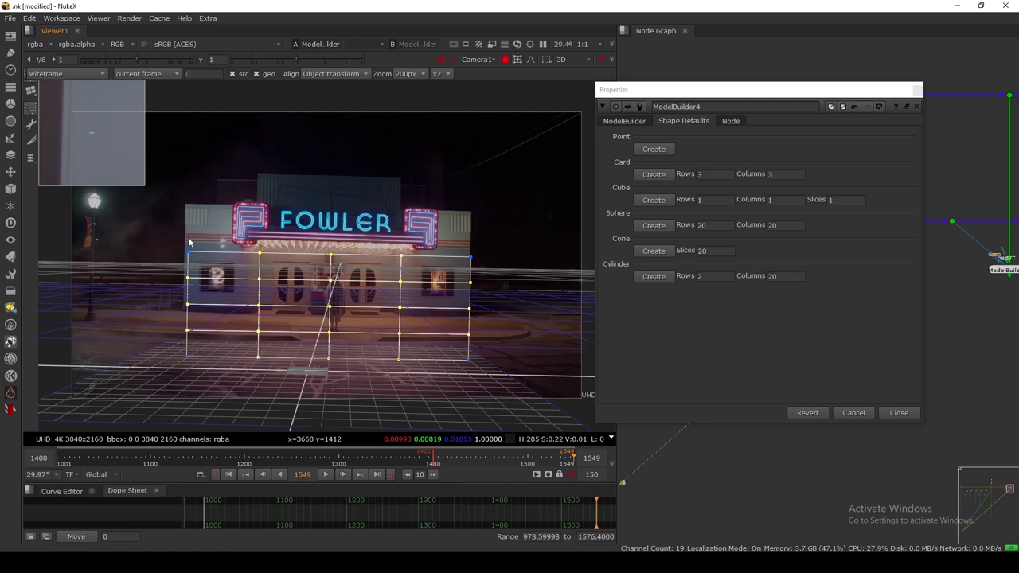
{"action": "scroll", "coordinate": [189, 242], "scroll_direction": "up", "scroll_amount": 1}
{"action": "scroll", "coordinate": [201, 349], "scroll_direction": "up", "scroll_amount": 2}
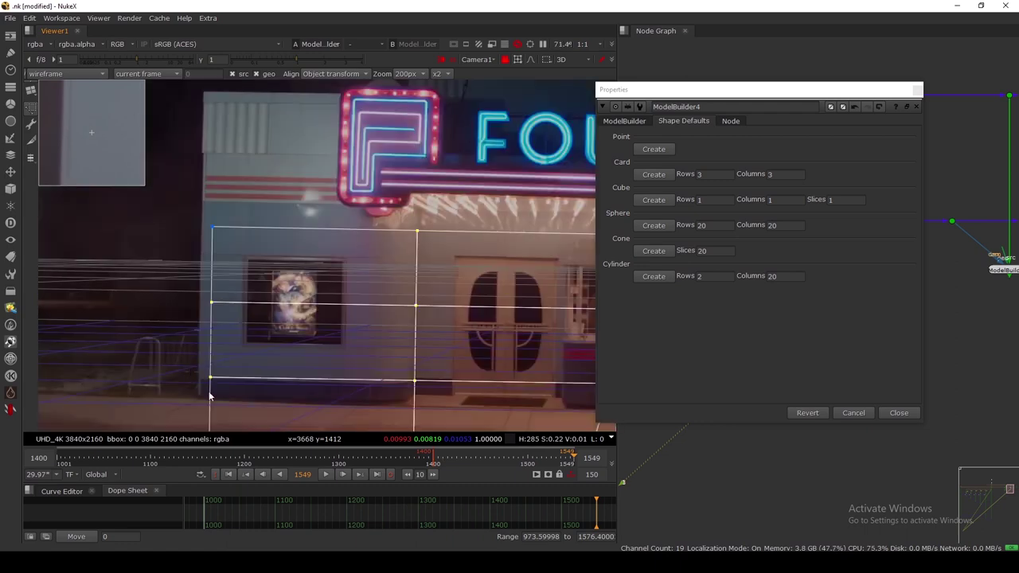
{"action": "middle_click_drag", "start_coordinate": [230, 349], "coordinate": [238, 193]}
{"action": "left_click_drag", "start_coordinate": [215, 374], "coordinate": [211, 245]}
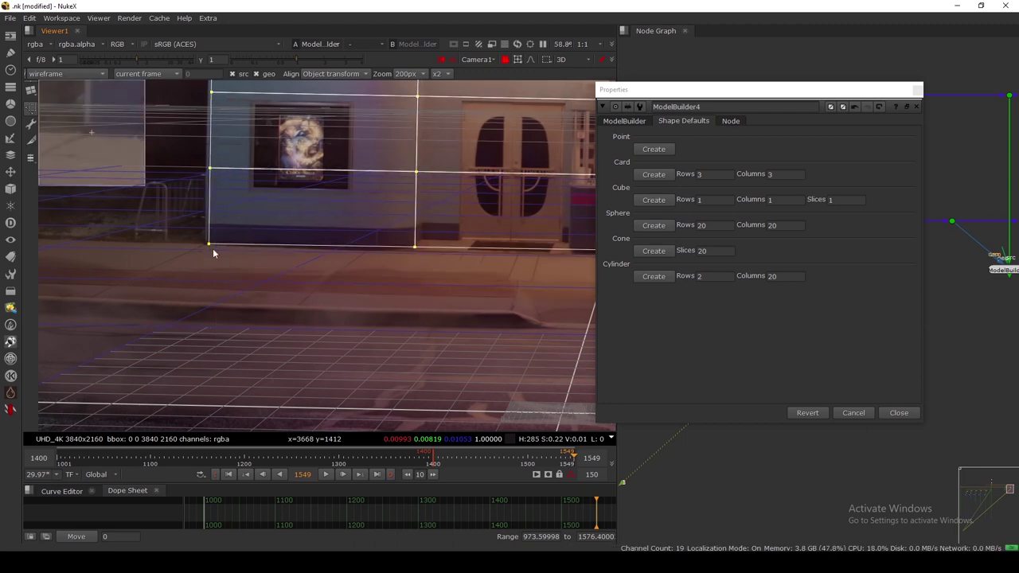
Check the card's alignment with the theater front at frame 1479, and return to frame 1400.
{"action": "scroll", "coordinate": [213, 249], "scroll_direction": "down", "scroll_amount": 8}
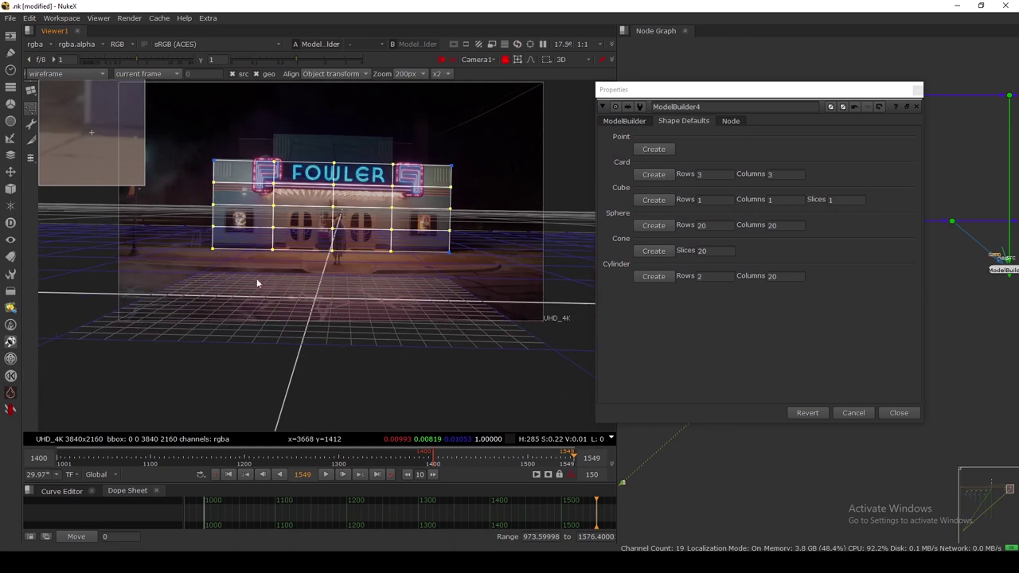
{"action": "left_click", "coordinate": [508, 459]}
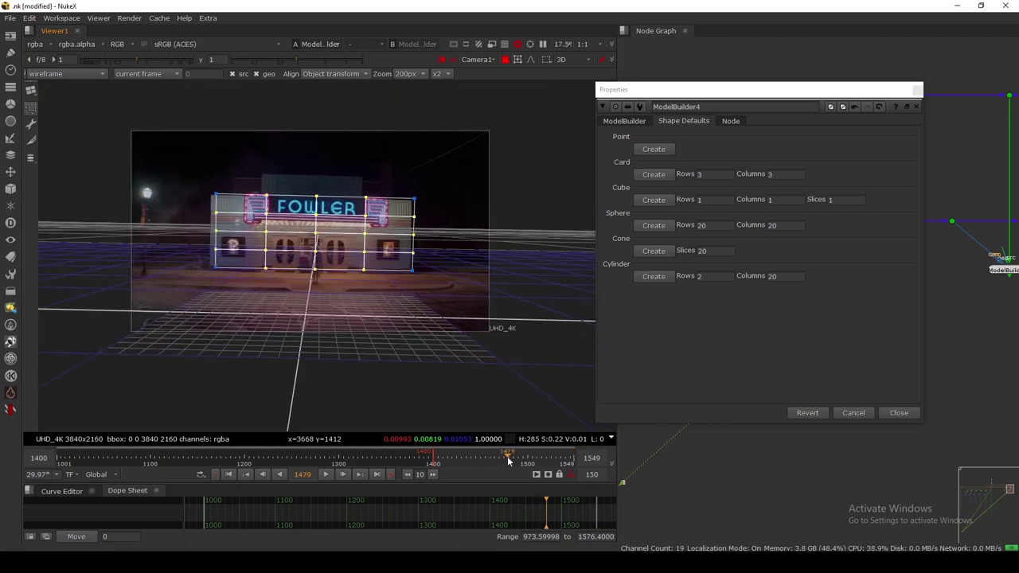
{"action": "left_click", "coordinate": [228, 475]}
{"action": "scroll", "coordinate": [421, 283], "scroll_direction": "up", "scroll_amount": 3}
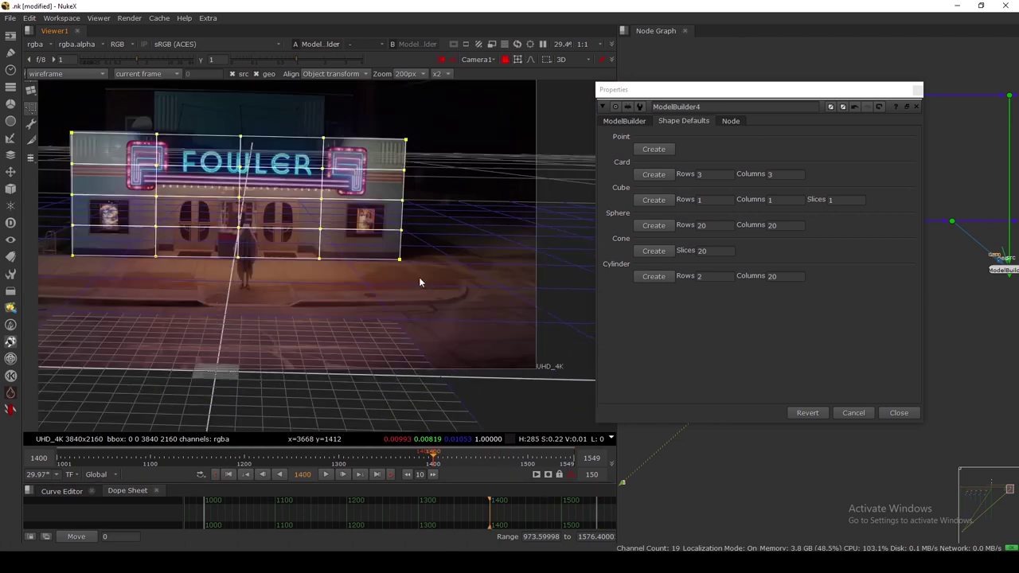
{"action": "middle_click_drag", "start_coordinate": [420, 282], "coordinate": [427, 299]}
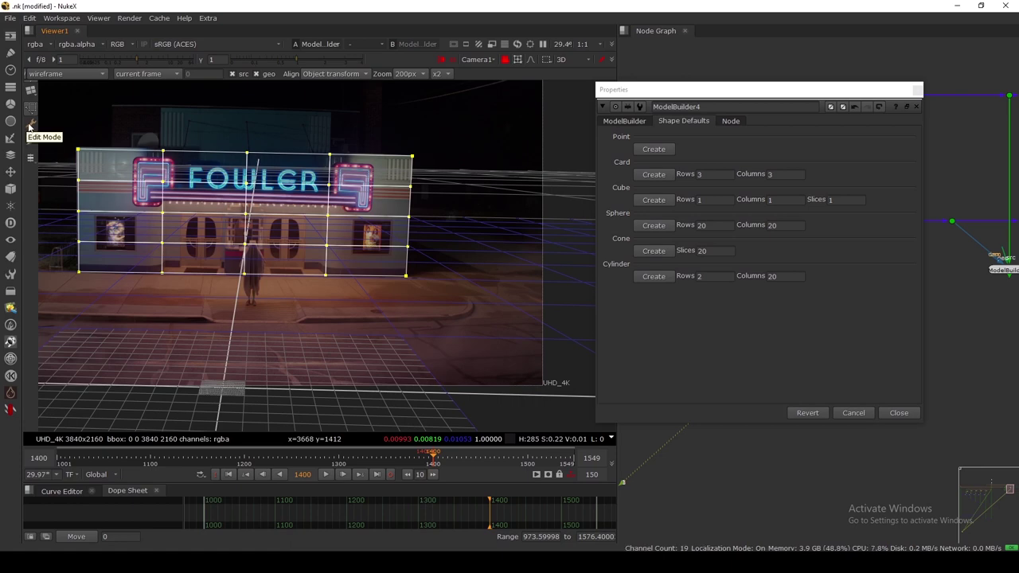
Switch ModelBuilder4 to Edit Mode with vertex selection for shaping the card.
{"action": "left_click", "coordinate": [29, 126]}
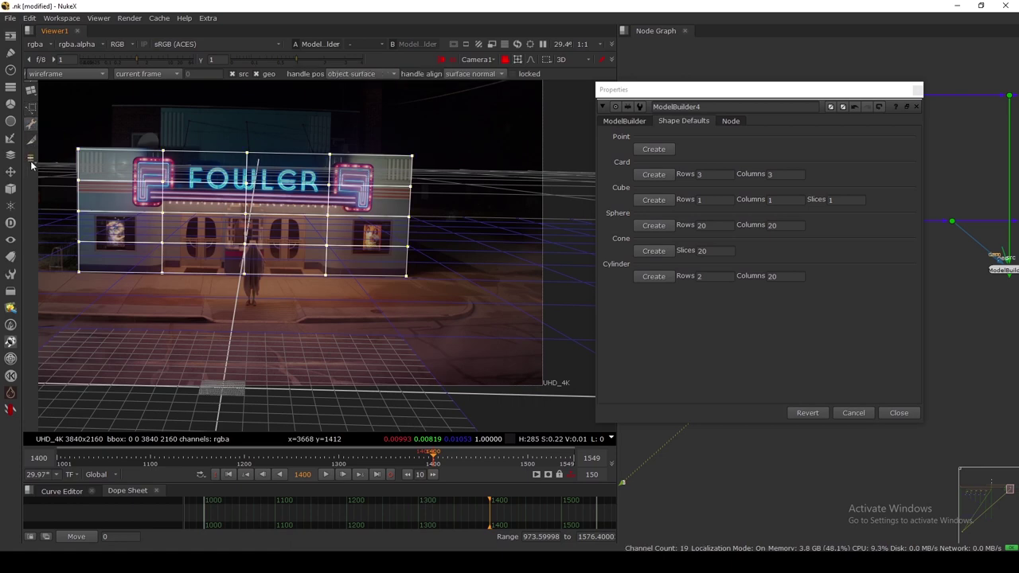
{"action": "left_click", "coordinate": [31, 158]}
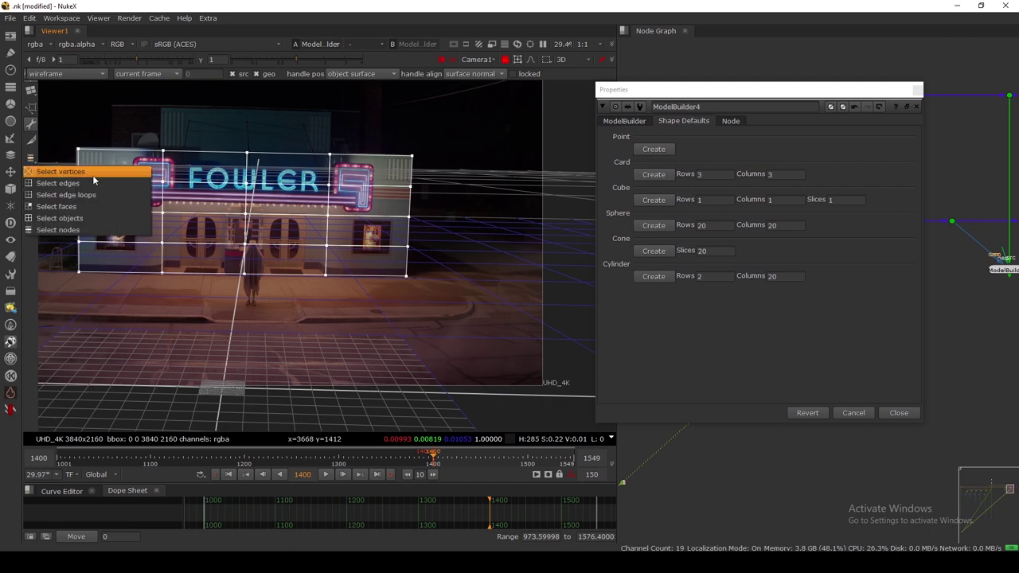
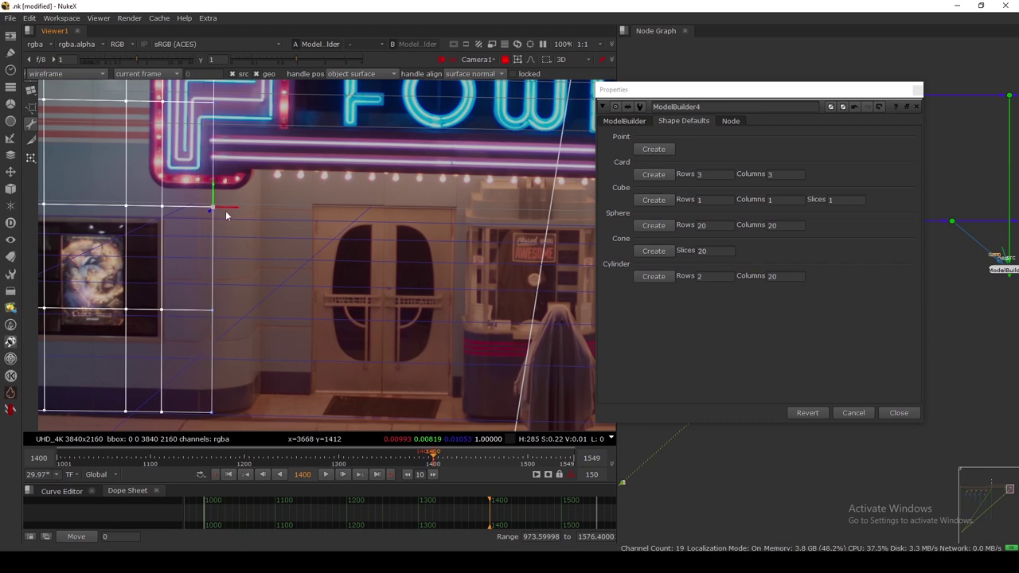
{"action": "scroll", "coordinate": [220, 164], "scroll_direction": "down", "scroll_amount": 3}
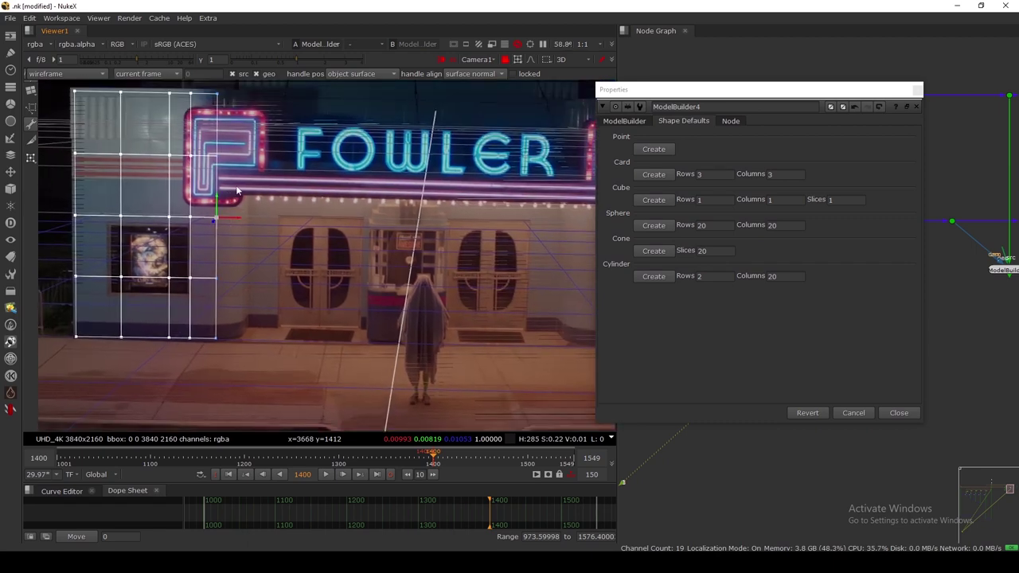
Select the card's right-hand edges, extrude them, and pull the new strip sideways toward the recessed entrance.
{"action": "left_click", "coordinate": [31, 157]}
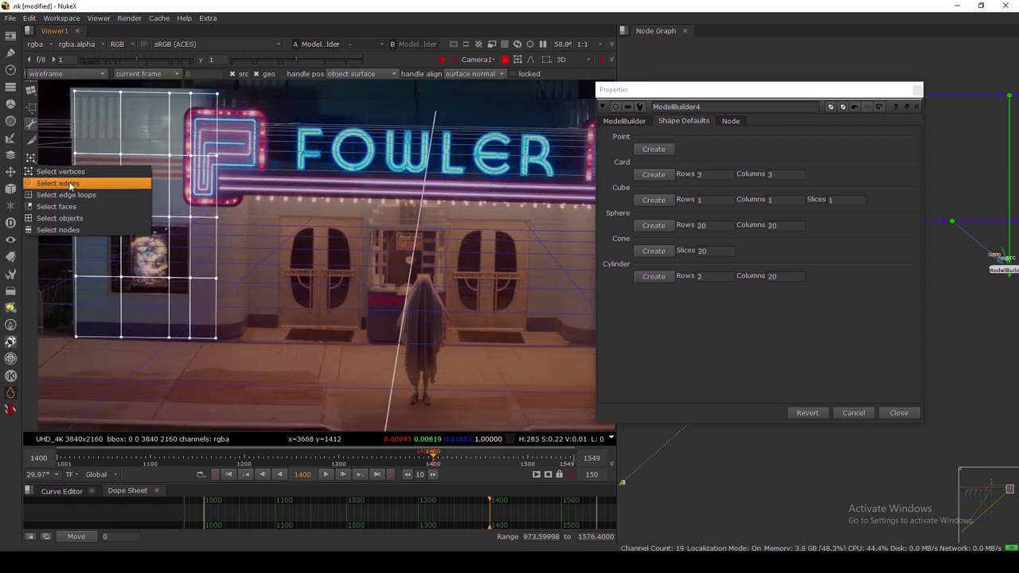
{"action": "left_click", "coordinate": [67, 185]}
{"action": "left_click", "coordinate": [212, 190], "text": "shift"}
{"action": "left_click", "coordinate": [222, 241], "text": "shift"}
{"action": "right_click", "coordinate": [227, 258]}
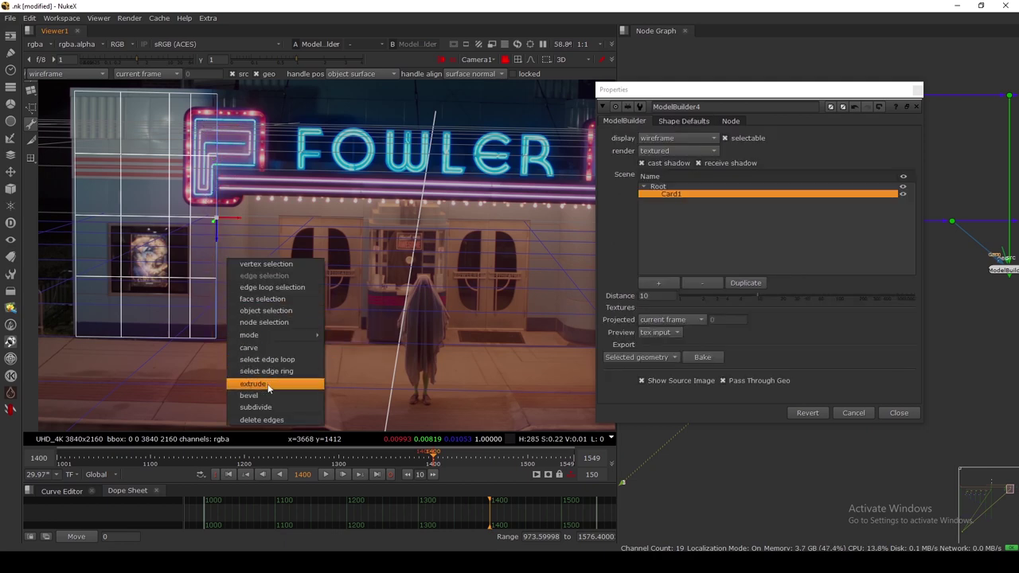
{"action": "left_click", "coordinate": [251, 384]}
{"action": "left_click_drag", "start_coordinate": [238, 222], "coordinate": [267, 222]}
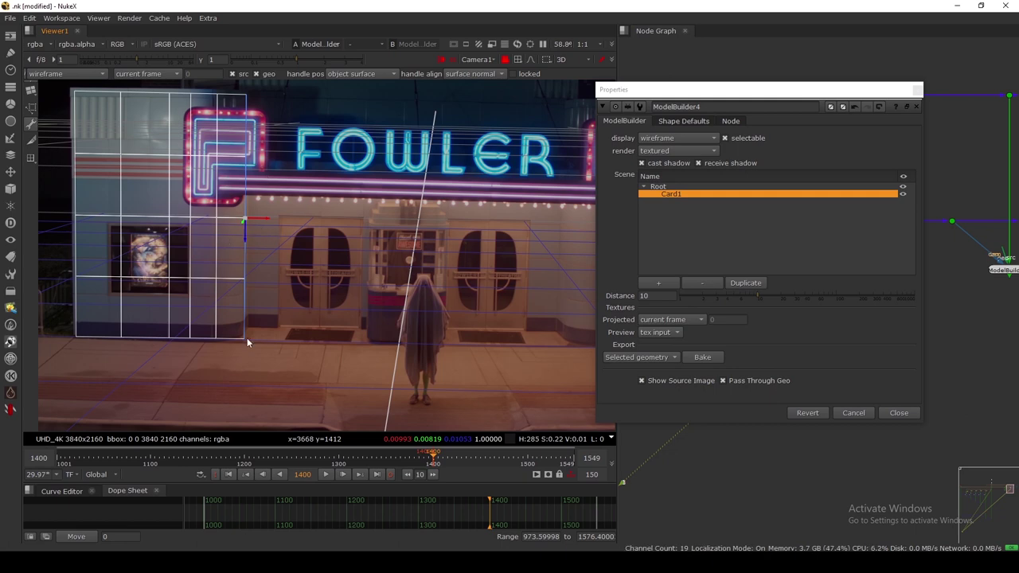
Unlock the 3D view from the shot camera, clear the edge selection, and examine the card from the top.
{"action": "left_click", "coordinate": [505, 60]}
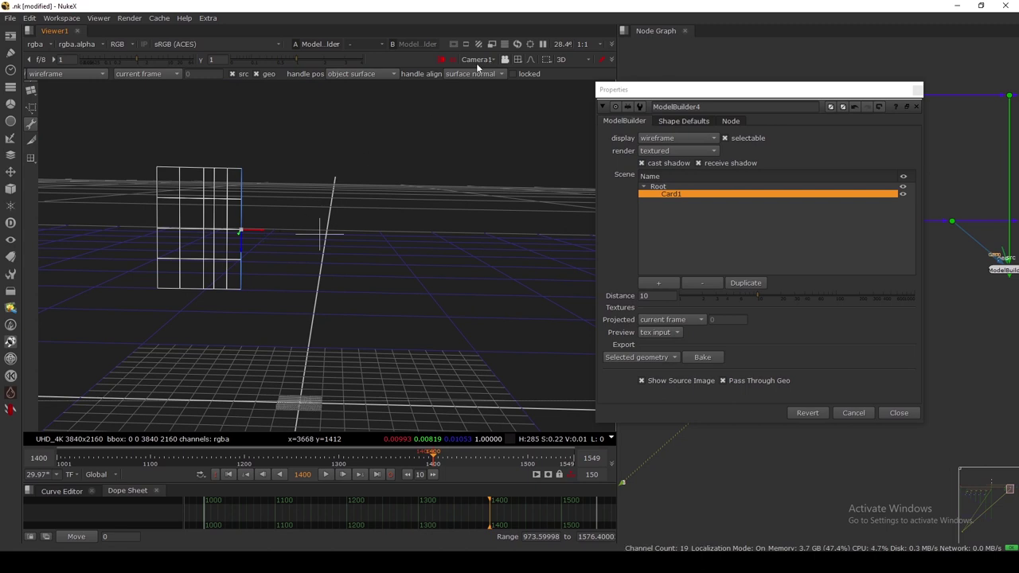
{"action": "left_click", "coordinate": [506, 60]}
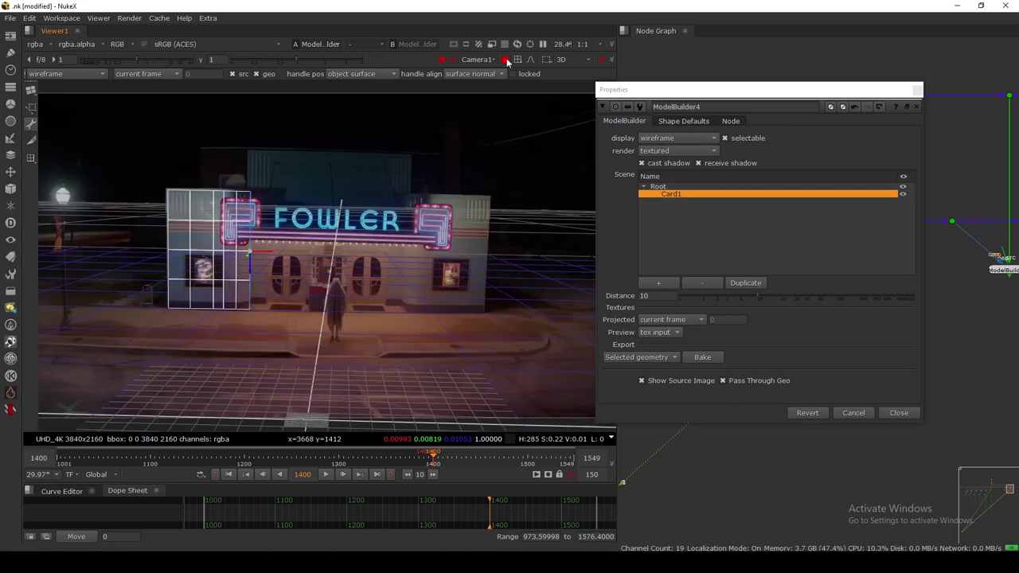
{"action": "left_click", "coordinate": [504, 60]}
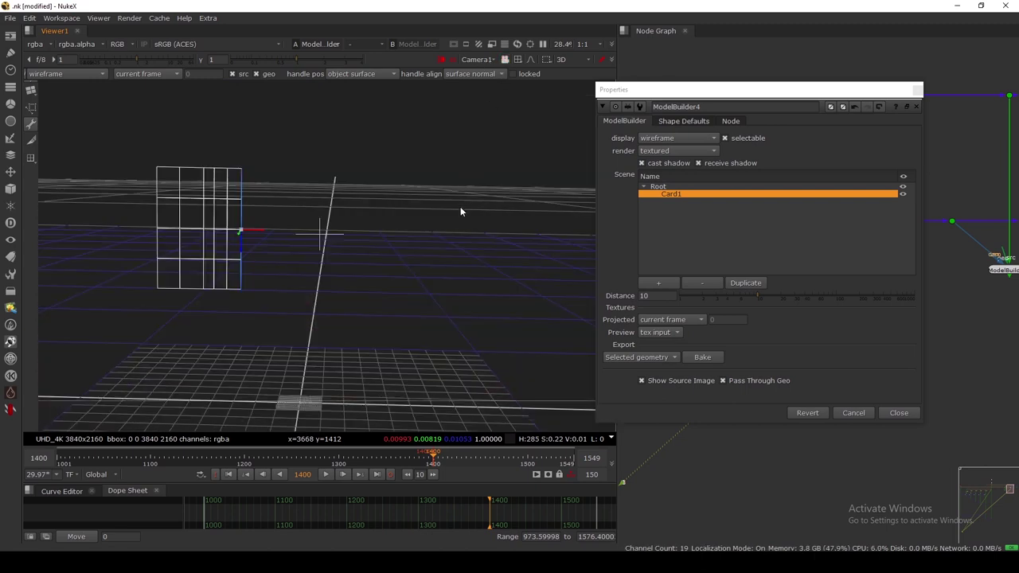
{"action": "left_click", "coordinate": [415, 255]}
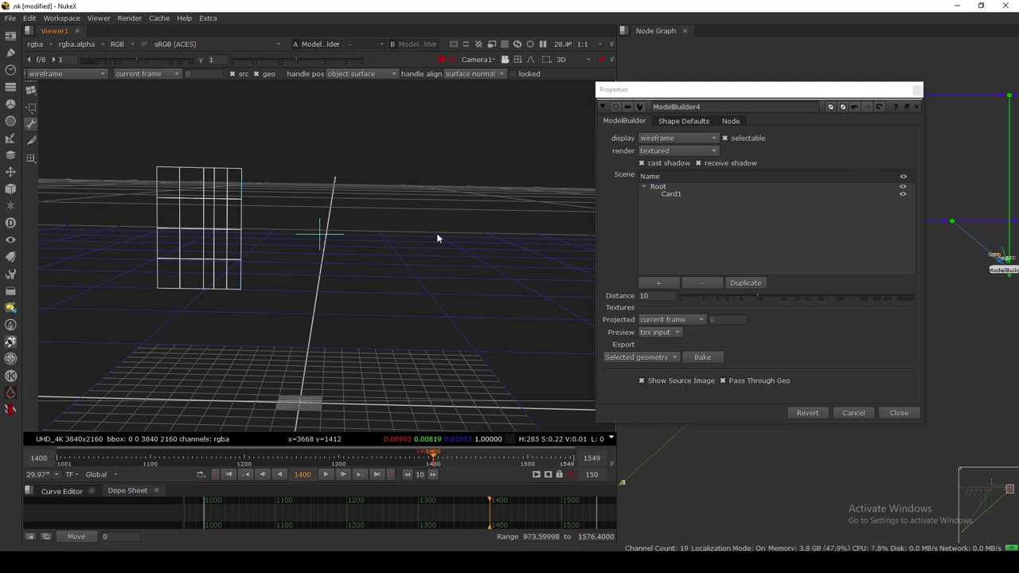
{"action": "key", "text": "c"}
{"action": "scroll", "coordinate": [436, 243], "scroll_direction": "down", "scroll_amount": 5}
{"action": "scroll", "coordinate": [432, 261], "scroll_direction": "up", "scroll_amount": 5}
{"action": "scroll", "coordinate": [357, 280], "scroll_direction": "up", "scroll_amount": 5}
{"action": "scroll", "coordinate": [356, 262], "scroll_direction": "down", "scroll_amount": 6}
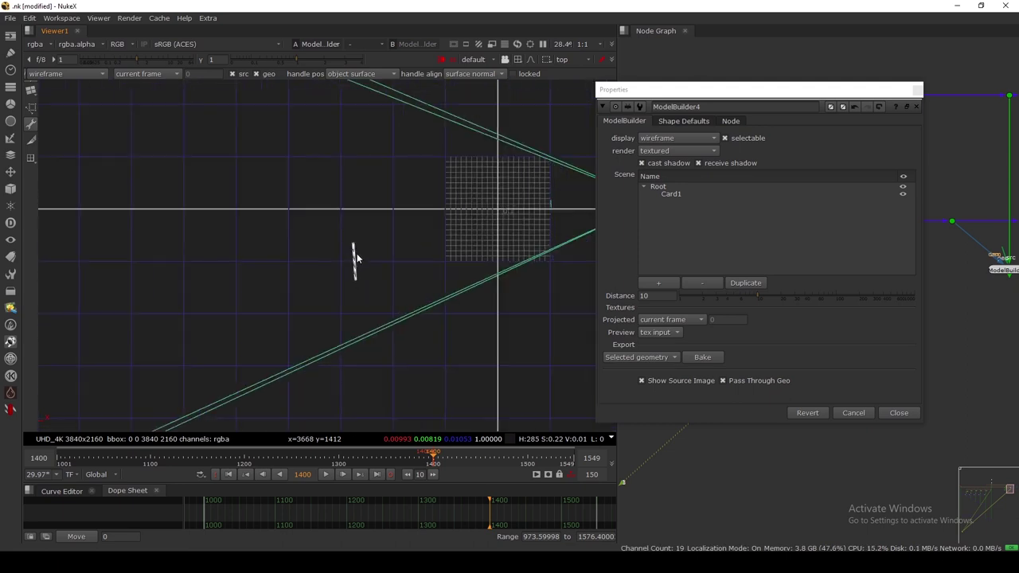
Return the viewer to the Camera1 perspective and reselect the extruded edges along the card's right side.
{"action": "key", "text": "v"}
{"action": "left_click", "coordinate": [492, 60]}
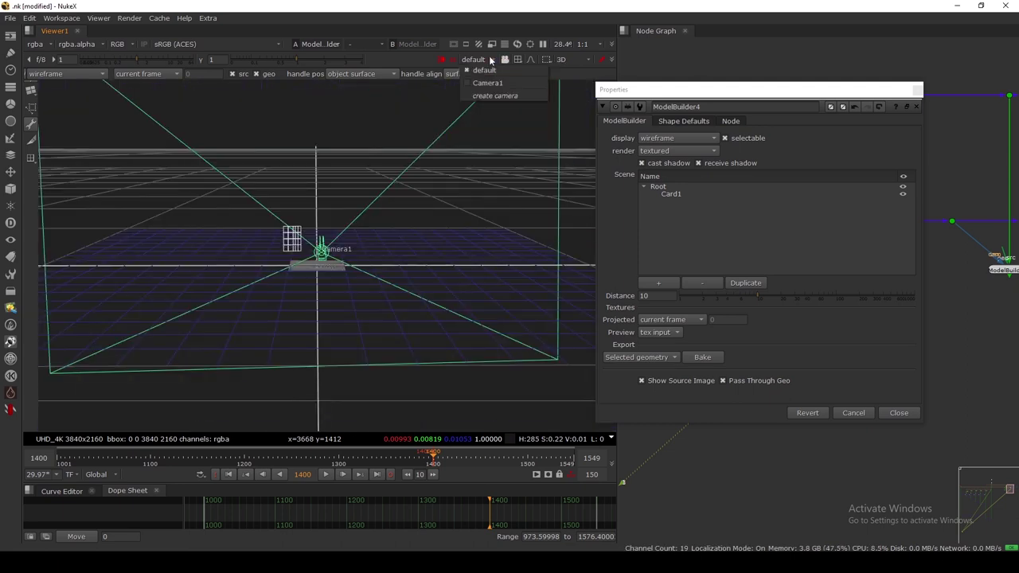
{"action": "left_click", "coordinate": [480, 77]}
{"action": "left_click", "coordinate": [248, 191]}
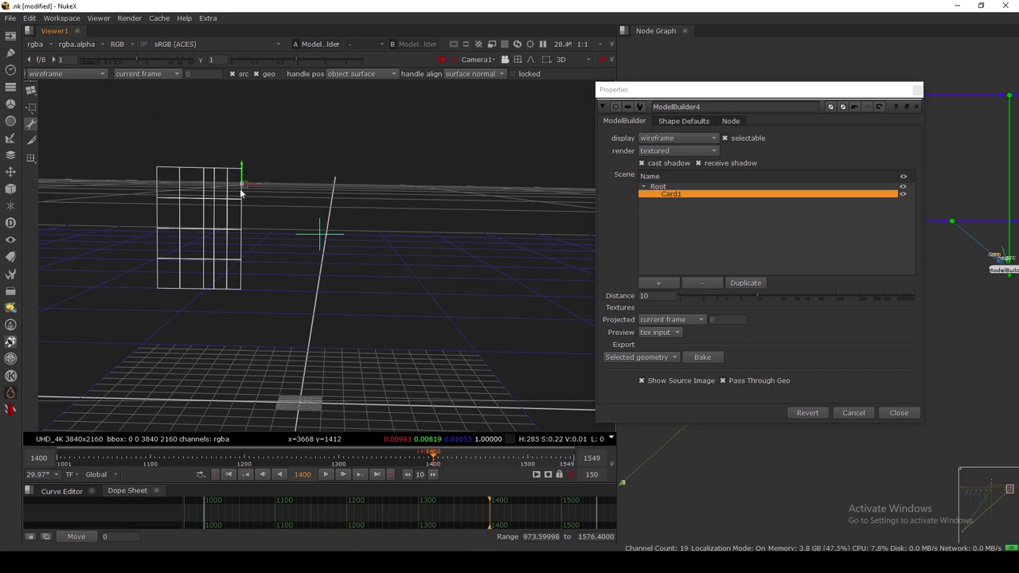
{"action": "left_click", "coordinate": [242, 218], "text": "shift"}
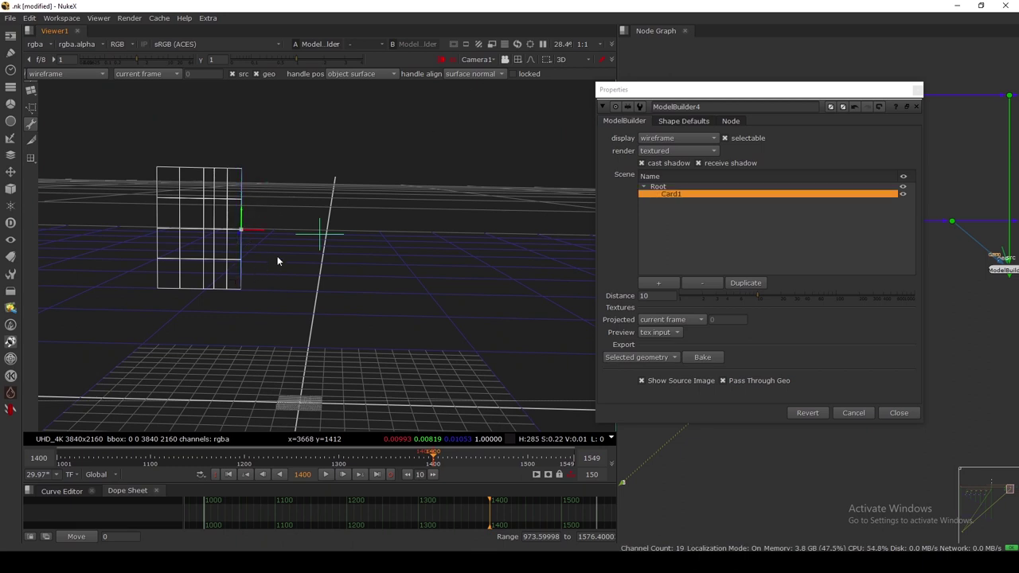
Push the selected edges back in depth in the top view, away from the camera, and compare through Camera1 and from above.
{"action": "key", "text": "z"}
{"action": "scroll", "coordinate": [355, 245], "scroll_direction": "up", "scroll_amount": 10}
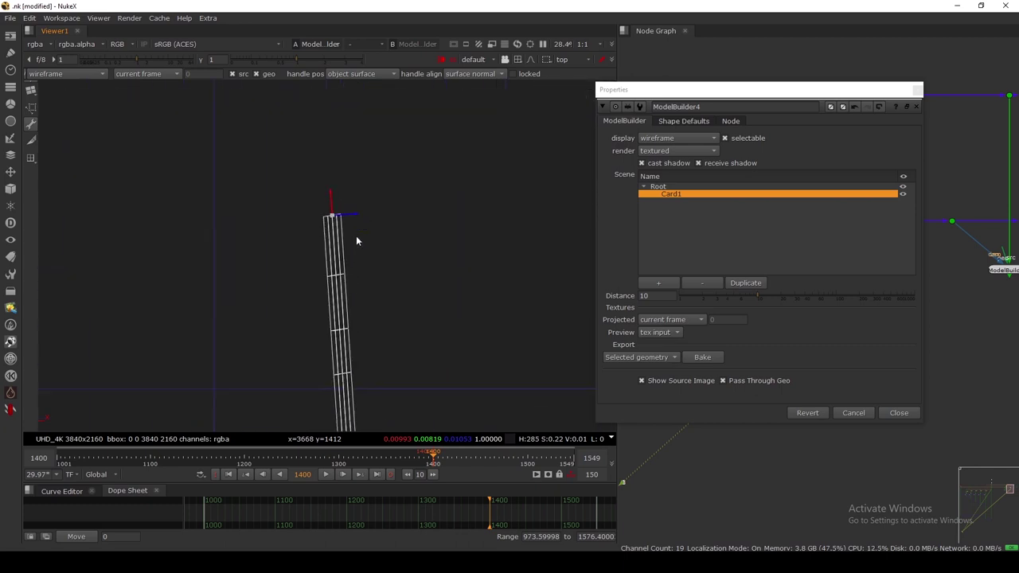
{"action": "left_click_drag", "start_coordinate": [350, 216], "coordinate": [328, 218]}
{"action": "key", "text": "v"}
{"action": "left_click", "coordinate": [479, 61]}
{"action": "left_click", "coordinate": [484, 84]}
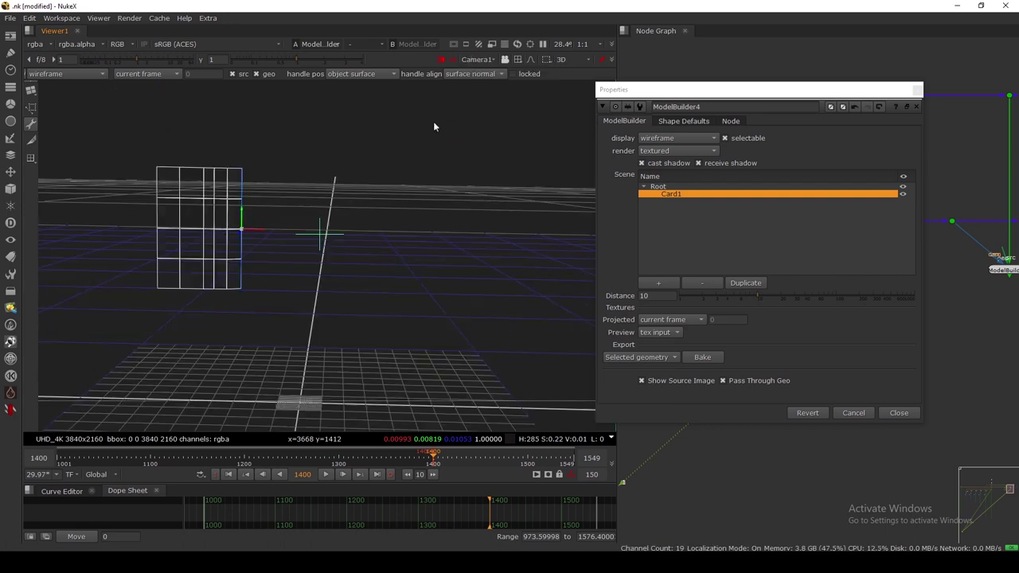
{"action": "key", "text": "c"}
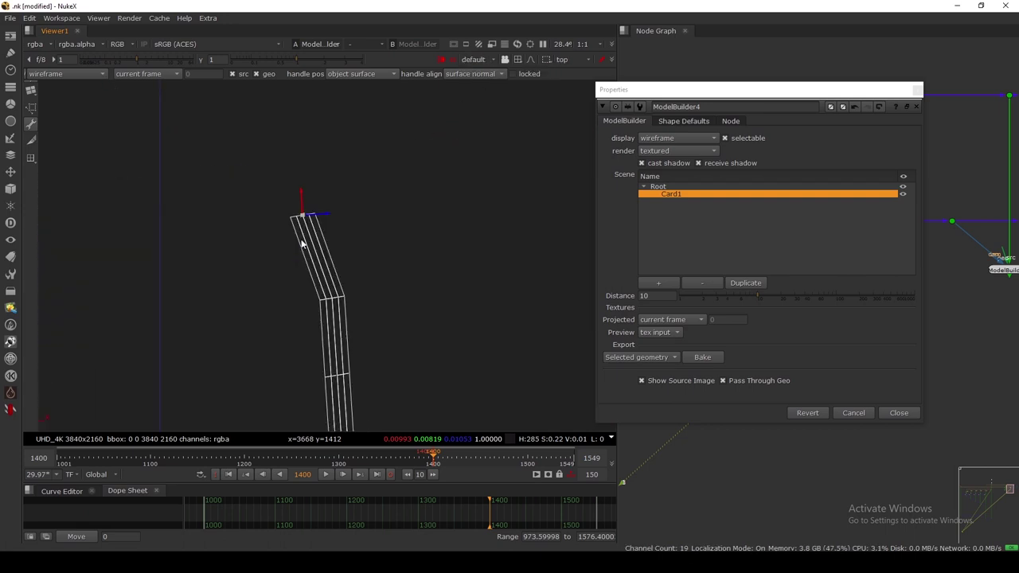
Push the selected edges further back in depth in the top view, and align them with the entrance wall corner through Camera1.
{"action": "left_click_drag", "start_coordinate": [328, 215], "coordinate": [312, 216]}
{"action": "left_click", "coordinate": [566, 60]}
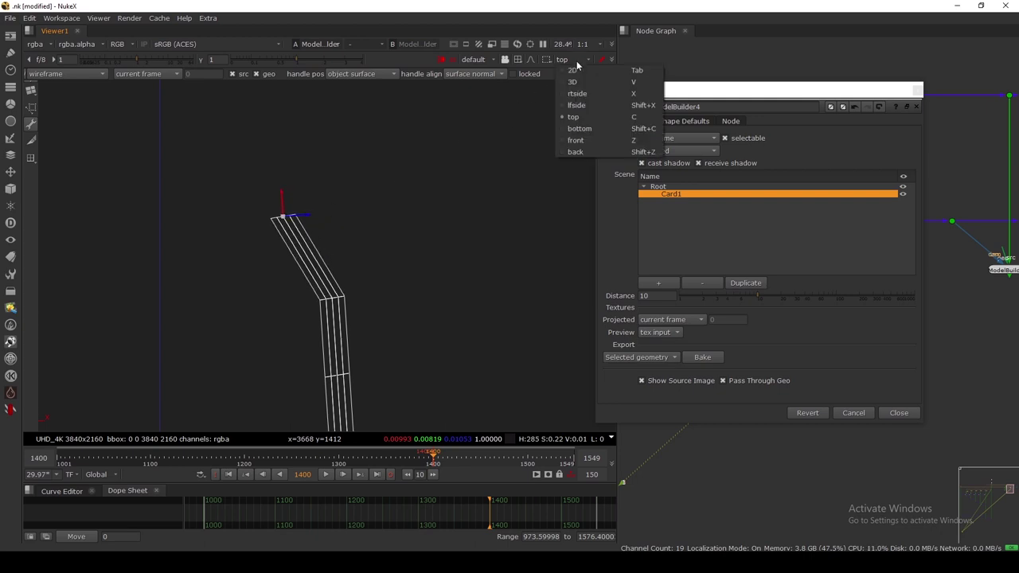
{"action": "left_click", "coordinate": [577, 62]}
{"action": "key", "text": "v"}
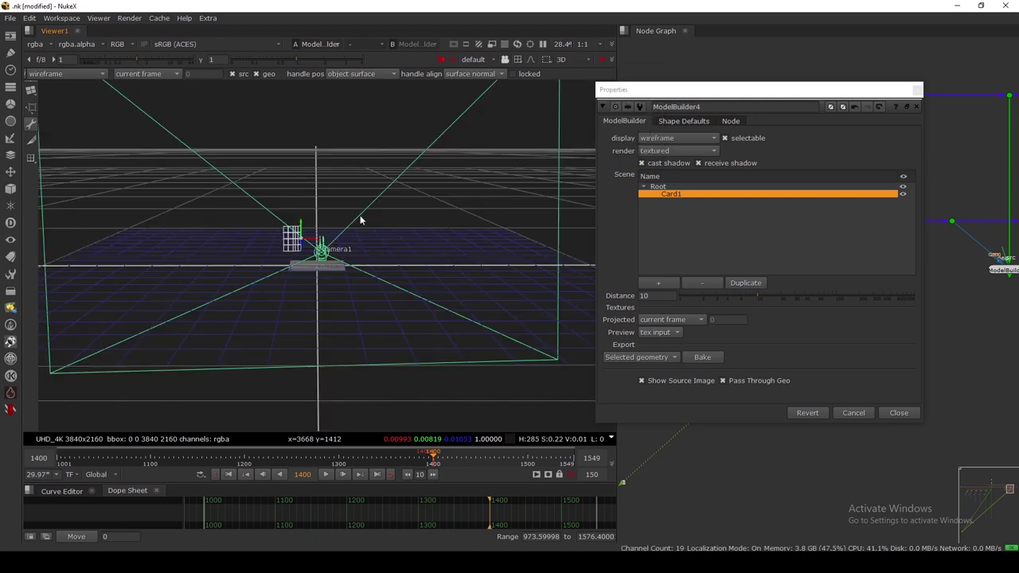
{"action": "left_click", "coordinate": [482, 60]}
{"action": "left_click", "coordinate": [483, 82]}
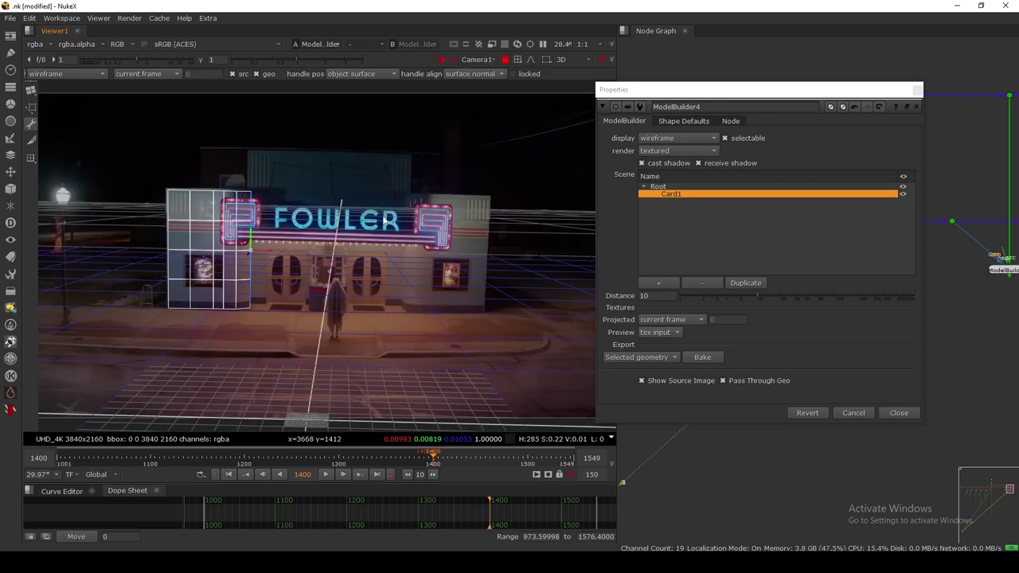
{"action": "scroll", "coordinate": [251, 256], "scroll_direction": "up", "scroll_amount": 8}
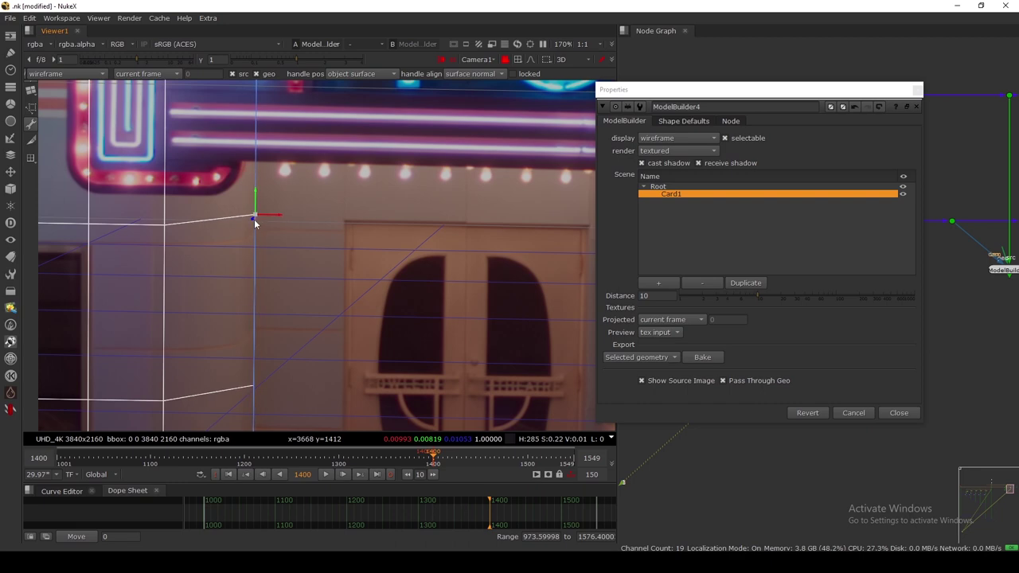
{"action": "scroll", "coordinate": [266, 245], "scroll_direction": "down", "scroll_amount": 3}
{"action": "scroll", "coordinate": [263, 295], "scroll_direction": "up", "scroll_amount": 3}
{"action": "scroll", "coordinate": [266, 202], "scroll_direction": "down", "scroll_amount": 2}
{"action": "left_click_drag", "start_coordinate": [263, 125], "coordinate": [266, 122]}
{"action": "scroll", "coordinate": [277, 137], "scroll_direction": "down", "scroll_amount": 2}
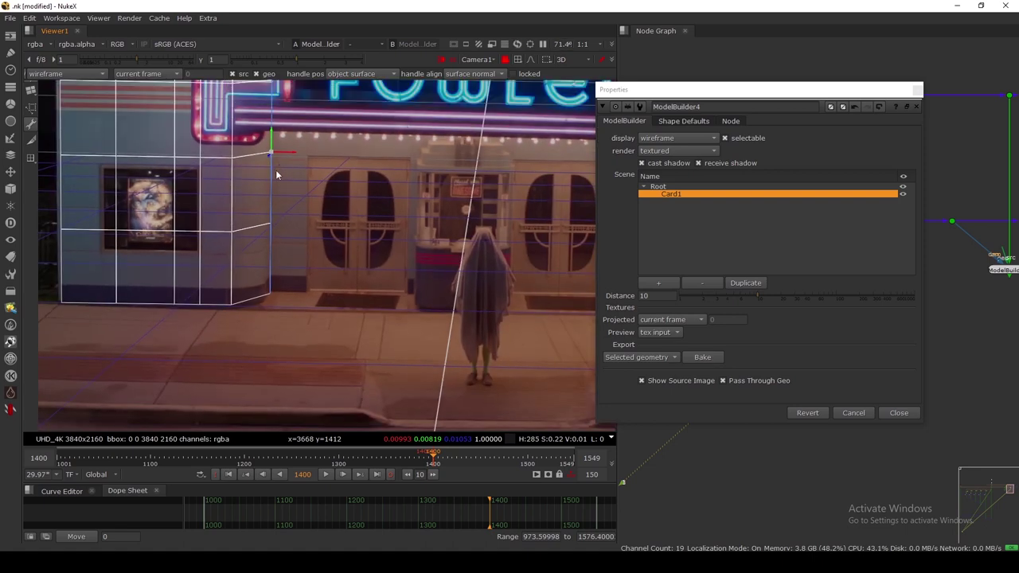
Extrude the selected edges again and pull the new strip sideways across the recessed entrance to its far side, then clear the selection.
{"action": "right_click", "coordinate": [312, 178]}
{"action": "left_click", "coordinate": [321, 196]}
{"action": "middle_click_drag", "start_coordinate": [297, 180], "coordinate": [295, 218]}
{"action": "right_click", "coordinate": [294, 216]}
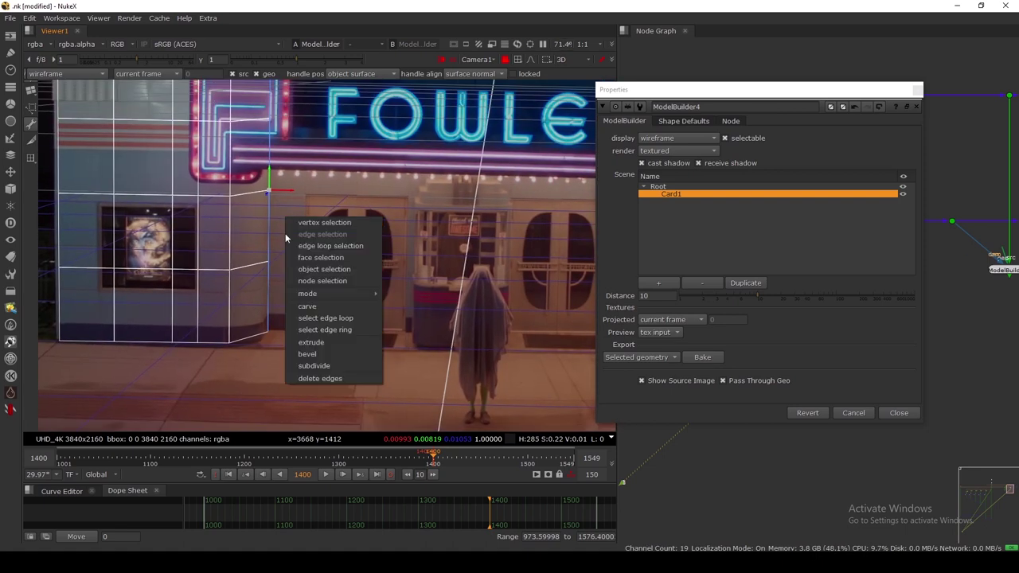
{"action": "left_click", "coordinate": [319, 337]}
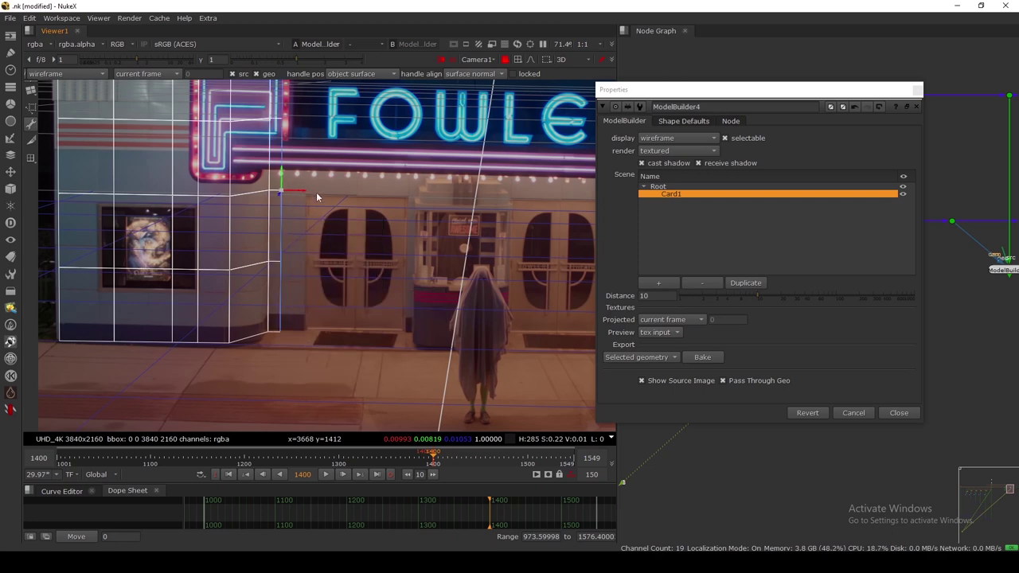
{"action": "scroll", "coordinate": [425, 200], "scroll_direction": "down", "scroll_amount": 2}
{"action": "scroll", "coordinate": [299, 250], "scroll_direction": "up", "scroll_amount": 1}
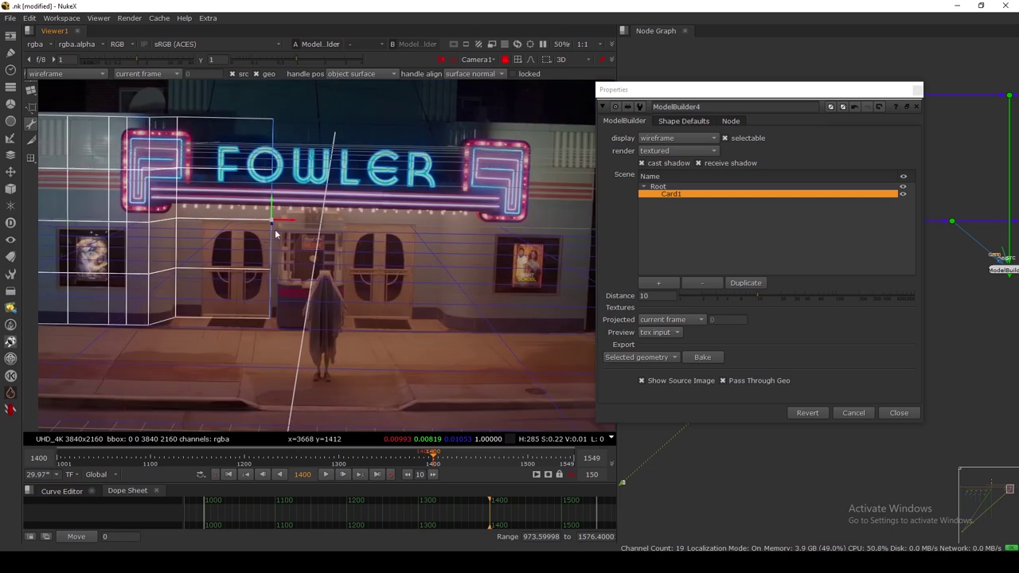
{"action": "left_click_drag", "start_coordinate": [289, 225], "coordinate": [456, 231]}
{"action": "middle_click_drag", "start_coordinate": [449, 234], "coordinate": [403, 254]}
{"action": "left_click", "coordinate": [464, 253]}
{"action": "scroll", "coordinate": [430, 275], "scroll_direction": "down", "scroll_amount": 3}
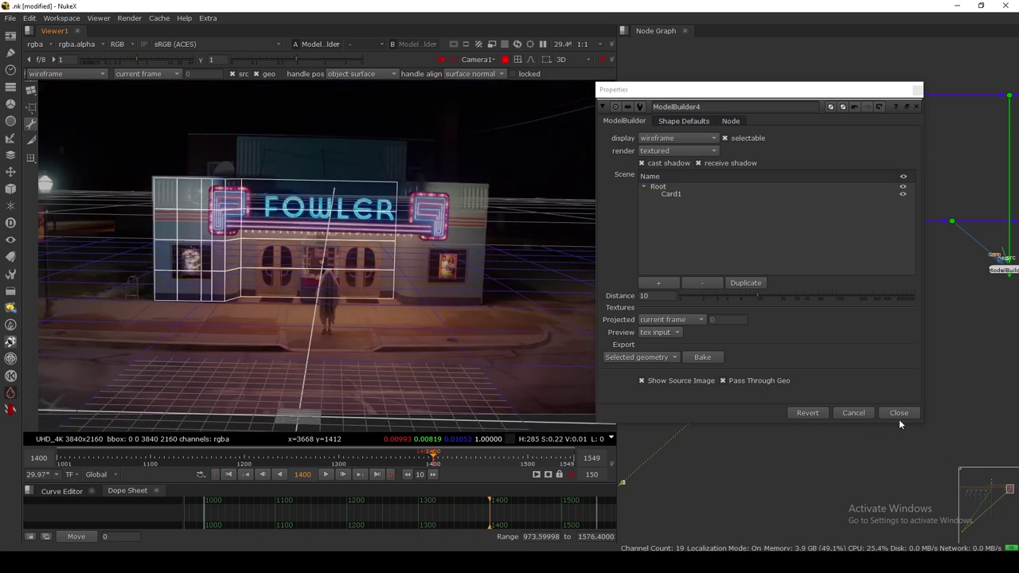
Close the ModelBuilder4 properties, open the finished ModelBuilder2 node, and select both Card1 and Card2 in its scene.
{"action": "left_click", "coordinate": [899, 412]}
{"action": "middle_click_drag", "start_coordinate": [750, 336], "coordinate": [683, 340]}
{"action": "left_click", "coordinate": [852, 301]}
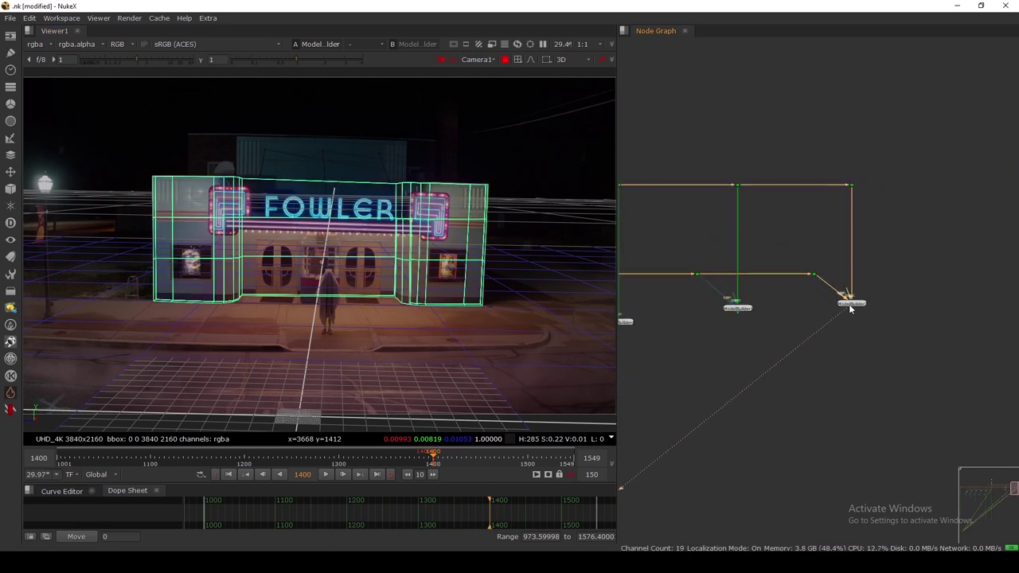
{"action": "double_click", "coordinate": [852, 301]}
{"action": "left_click", "coordinate": [702, 240]}
{"action": "left_click", "coordinate": [704, 233]}
{"action": "left_click", "coordinate": [702, 238], "text": "shift"}
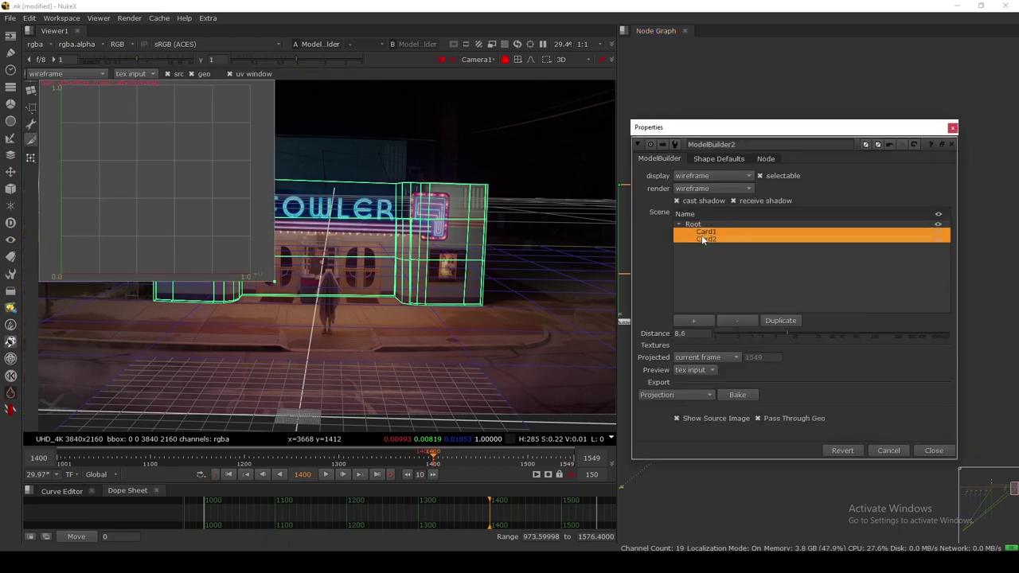
Bake the two cards with the Selected geometry export option, close the properties, and place the baked node below ModelBuilder2.
{"action": "left_click", "coordinate": [693, 396]}
{"action": "left_click", "coordinate": [687, 386]}
{"action": "left_click", "coordinate": [735, 395]}
{"action": "left_click", "coordinate": [937, 450]}
{"action": "left_click", "coordinate": [897, 335]}
{"action": "left_click_drag", "start_coordinate": [898, 307], "coordinate": [866, 347]}
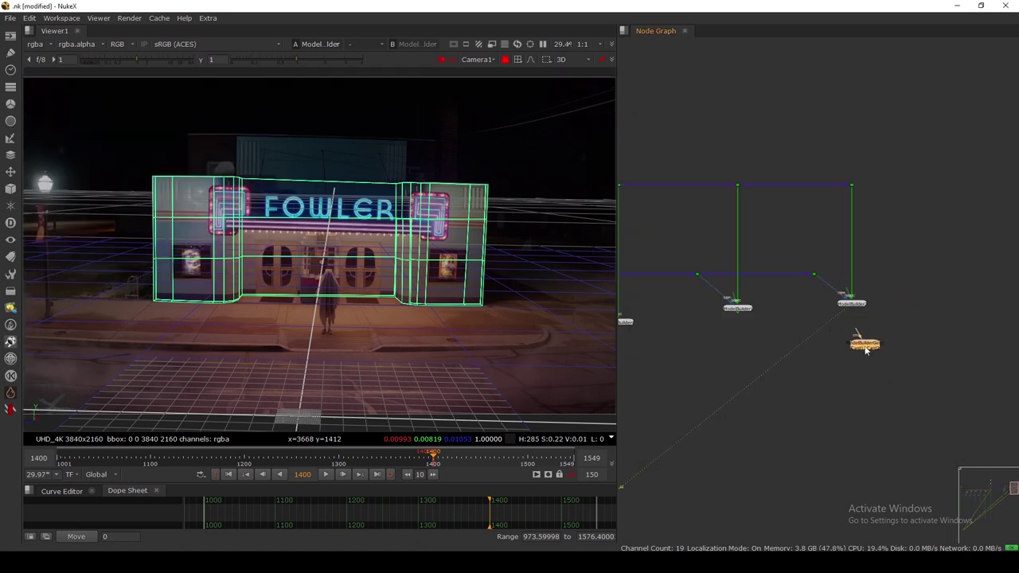
Display the baked geometry in the viewer, unlock the view from the camera, and examine the theater front from several angles.
{"action": "key", "text": "1"}
{"action": "left_click", "coordinate": [852, 374]}
{"action": "left_click", "coordinate": [502, 61]}
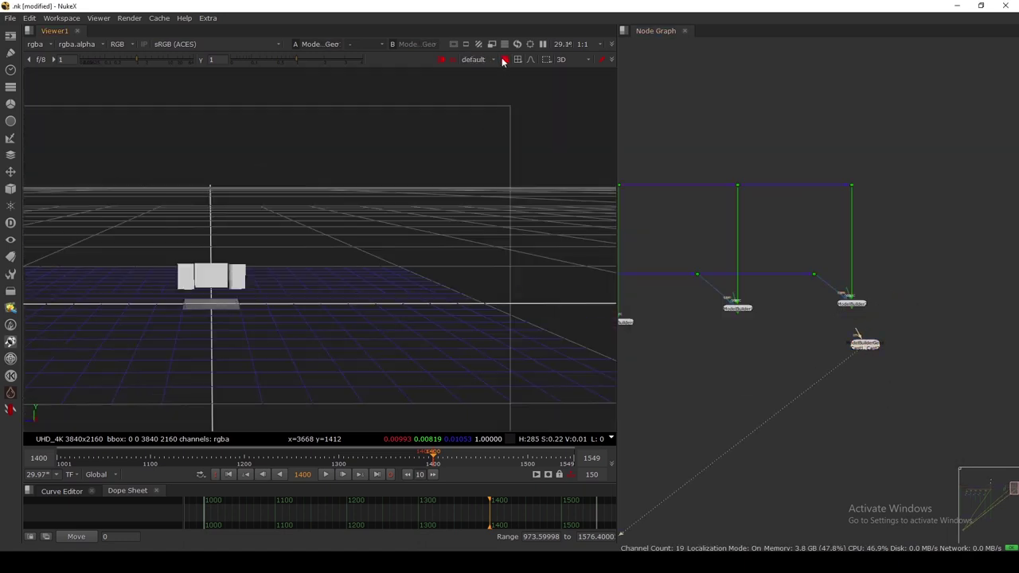
{"action": "left_click", "coordinate": [502, 61]}
{"action": "left_click_drag", "start_coordinate": [352, 247], "coordinate": [134, 326], "text": "ctrl"}
{"action": "left_click_drag", "start_coordinate": [462, 245], "coordinate": [559, 181], "text": "ctrl"}
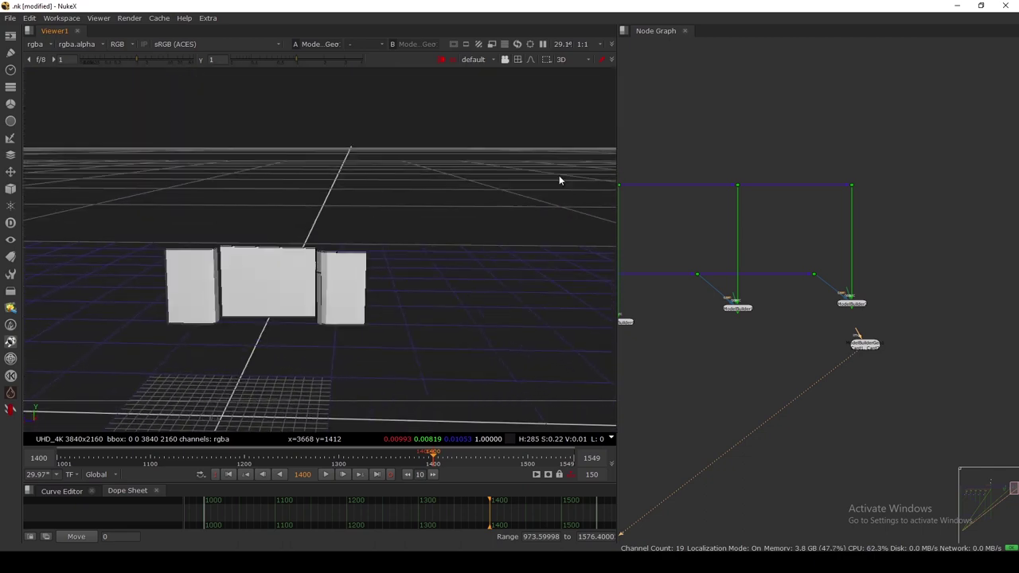
{"action": "left_click_drag", "start_coordinate": [313, 298], "coordinate": [279, 257], "text": "ctrl"}
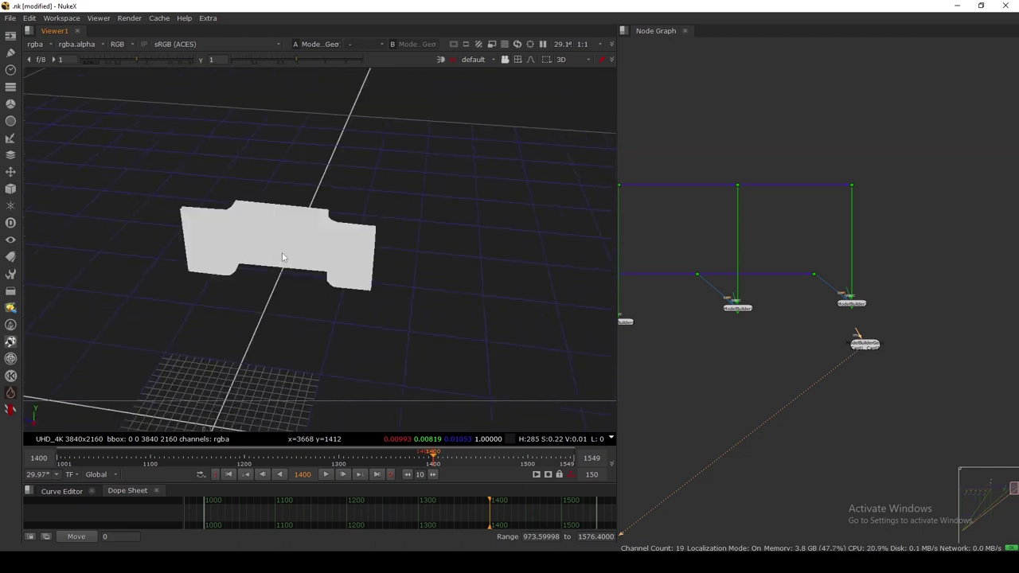
Reposition the baked geometry node beside the ModelBuilder nodes, check the viewer's camera choices, and delete the node.
{"action": "left_click_drag", "start_coordinate": [854, 349], "coordinate": [822, 357]}
{"action": "scroll", "coordinate": [812, 334], "scroll_direction": "down", "scroll_amount": 3}
{"action": "middle_click_drag", "start_coordinate": [805, 327], "coordinate": [783, 310]}
{"action": "scroll", "coordinate": [828, 339], "scroll_direction": "up", "scroll_amount": 2}
{"action": "left_click_drag", "start_coordinate": [853, 310], "coordinate": [869, 295]}
{"action": "left_click", "coordinate": [481, 59]}
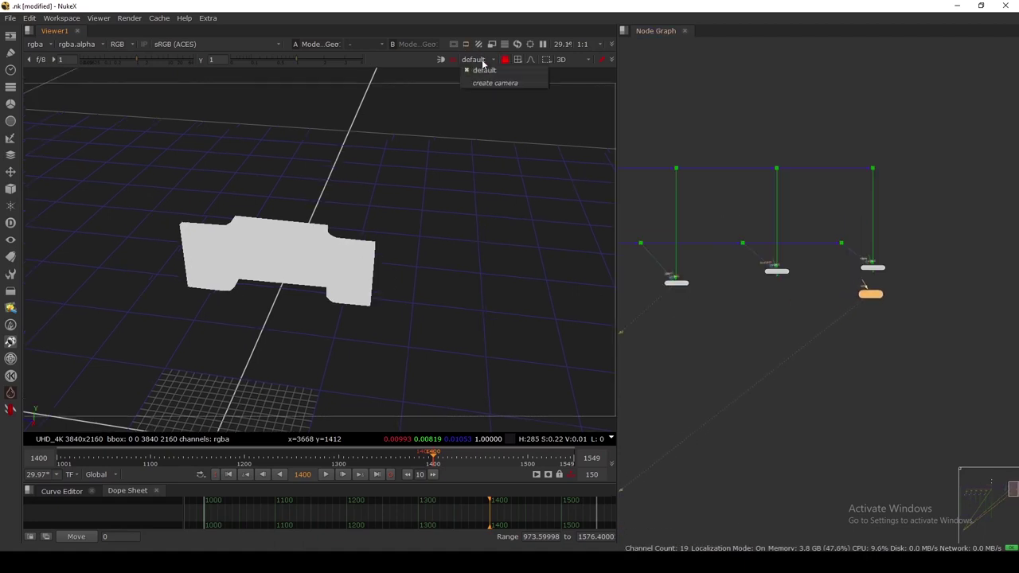
{"action": "left_click", "coordinate": [488, 68]}
{"action": "key", "text": "Delete"}
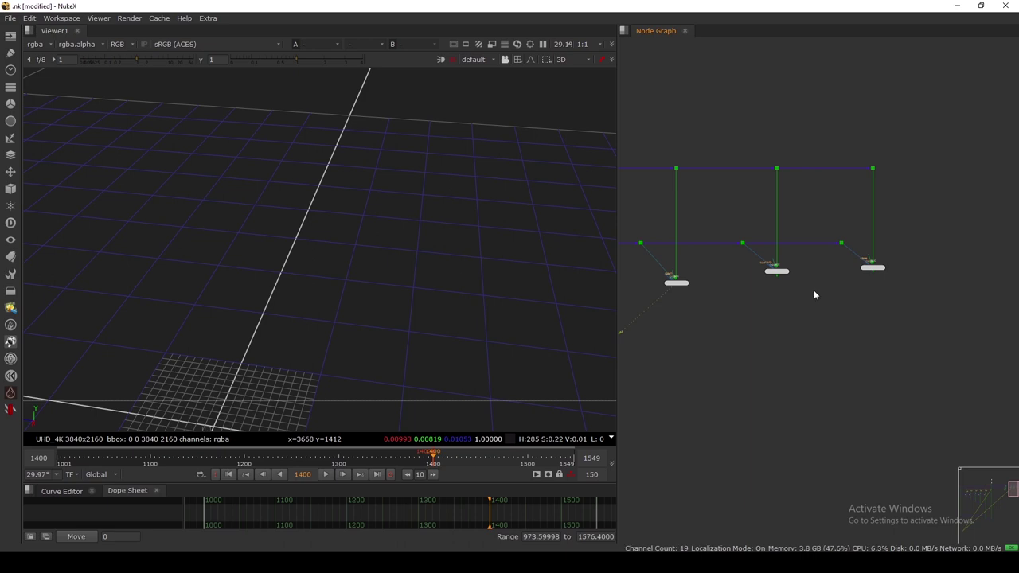
Survey the row of ModelBuilder nodes, view the one further upstream, and display the plate from the dot above it.
{"action": "left_click_drag", "start_coordinate": [907, 131], "coordinate": [637, 309]}
{"action": "scroll", "coordinate": [639, 309], "scroll_direction": "down", "scroll_amount": 4}
{"action": "middle_click_drag", "start_coordinate": [601, 312], "coordinate": [756, 280]}
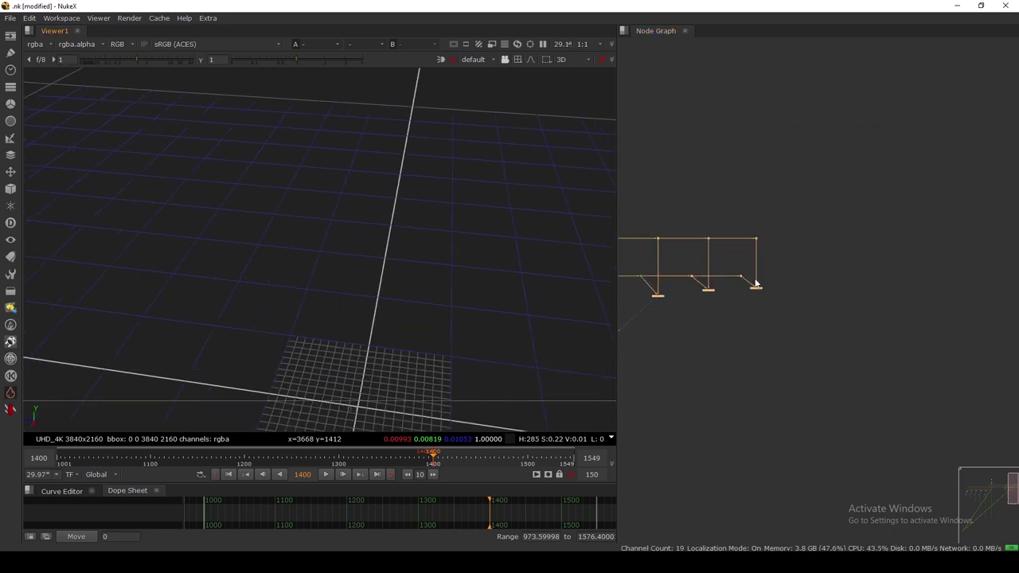
{"action": "left_click", "coordinate": [756, 280]}
{"action": "scroll", "coordinate": [609, 317], "scroll_direction": "down", "scroll_amount": 5}
{"action": "middle_click_drag", "start_coordinate": [648, 315], "coordinate": [771, 308]}
{"action": "scroll", "coordinate": [773, 306], "scroll_direction": "up", "scroll_amount": 3}
{"action": "left_click", "coordinate": [788, 293]}
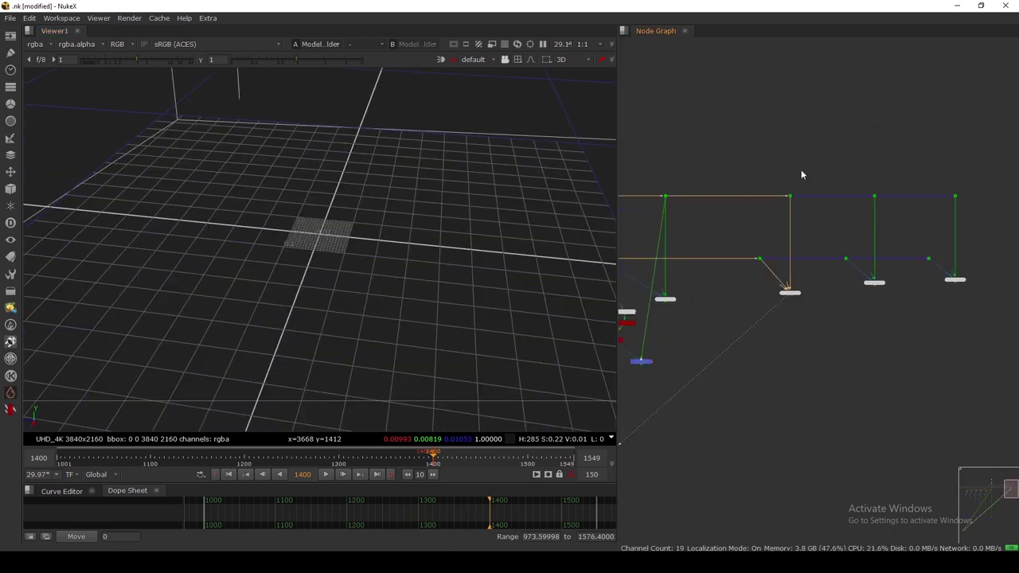
{"action": "left_click", "coordinate": [790, 195]}
{"action": "key", "text": "1"}
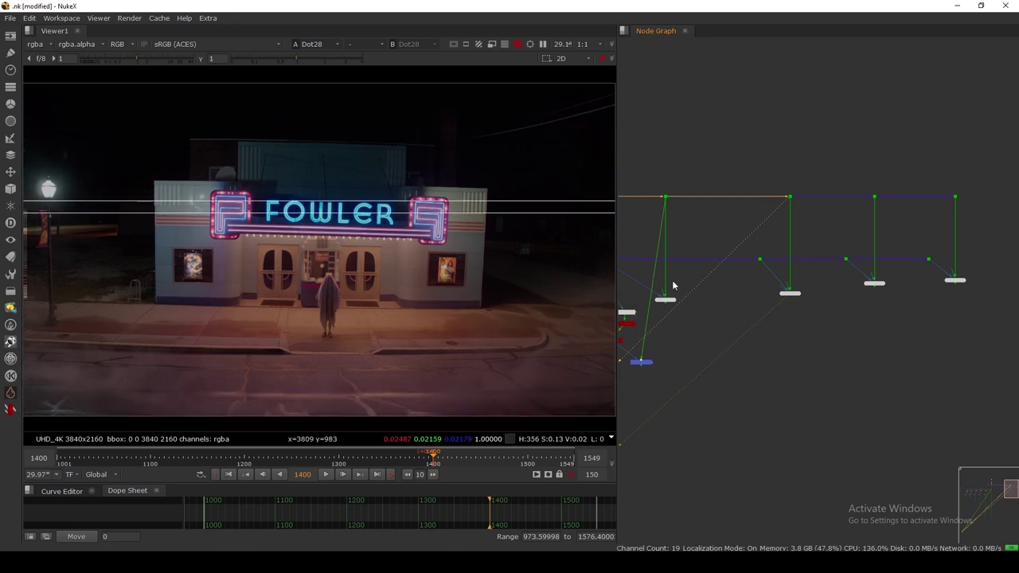
View the ModelBuilder node beside the ScanlineRender setup in 3D, and bring the theater plate back into the viewer from Dot28.
{"action": "middle_click_drag", "start_coordinate": [654, 280], "coordinate": [772, 284]}
{"action": "left_click_drag", "start_coordinate": [732, 250], "coordinate": [706, 272]}
{"action": "key", "text": "1"}
{"action": "key", "text": "f"}
{"action": "scroll", "coordinate": [774, 305], "scroll_direction": "up", "scroll_amount": 3}
{"action": "mouse_move", "coordinate": [782, 302]}
{"action": "left_mouse_down"}
{"action": "mouse_move", "coordinate": [781, 313]}
{"action": "mouse_move", "coordinate": [782, 299]}
{"action": "left_mouse_up"}
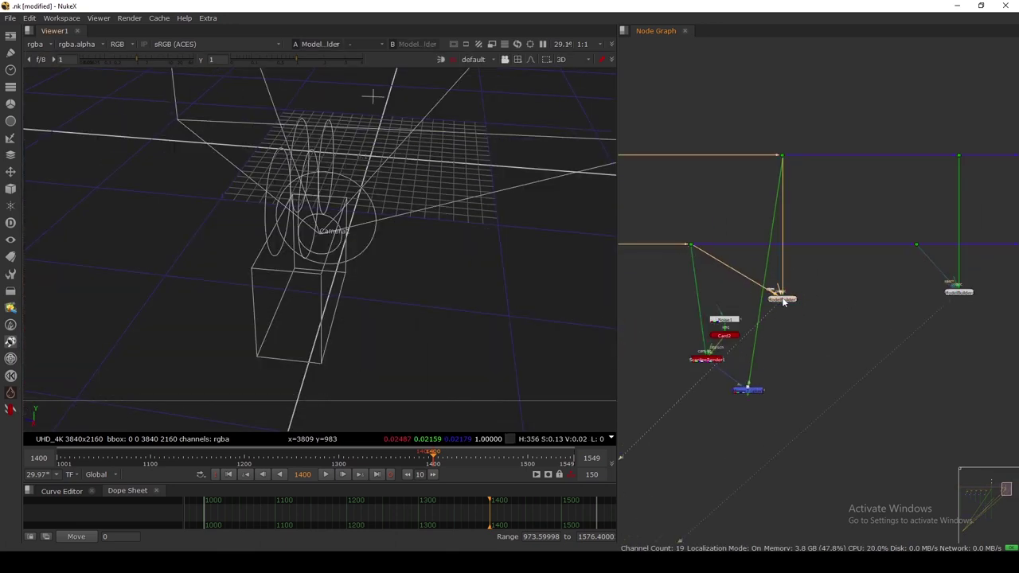
{"action": "key", "text": "1"}
{"action": "scroll", "coordinate": [782, 298], "scroll_direction": "down", "scroll_amount": 3}
{"action": "left_click_drag", "start_coordinate": [922, 182], "coordinate": [880, 225]}
{"action": "key", "text": "1"}
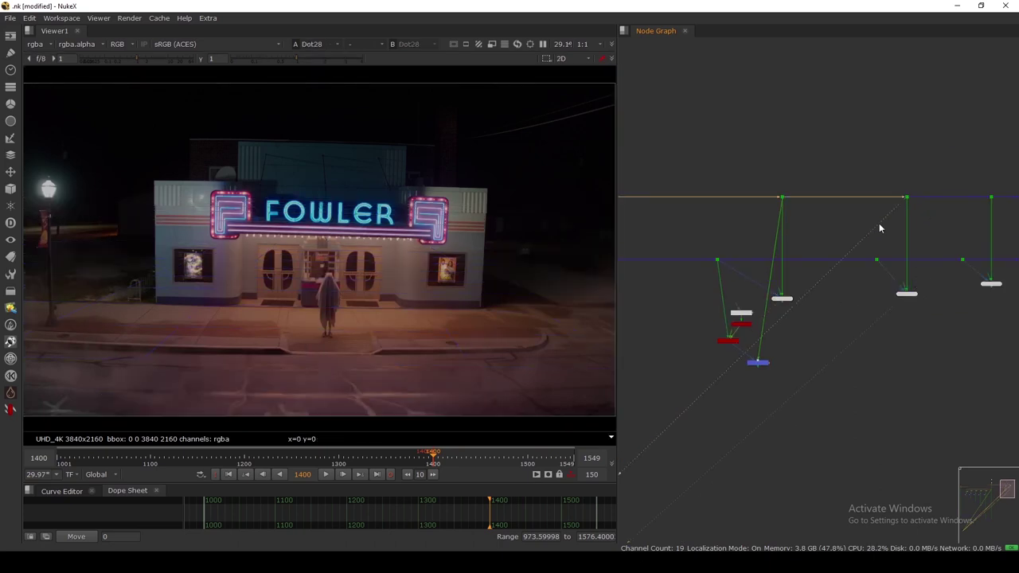